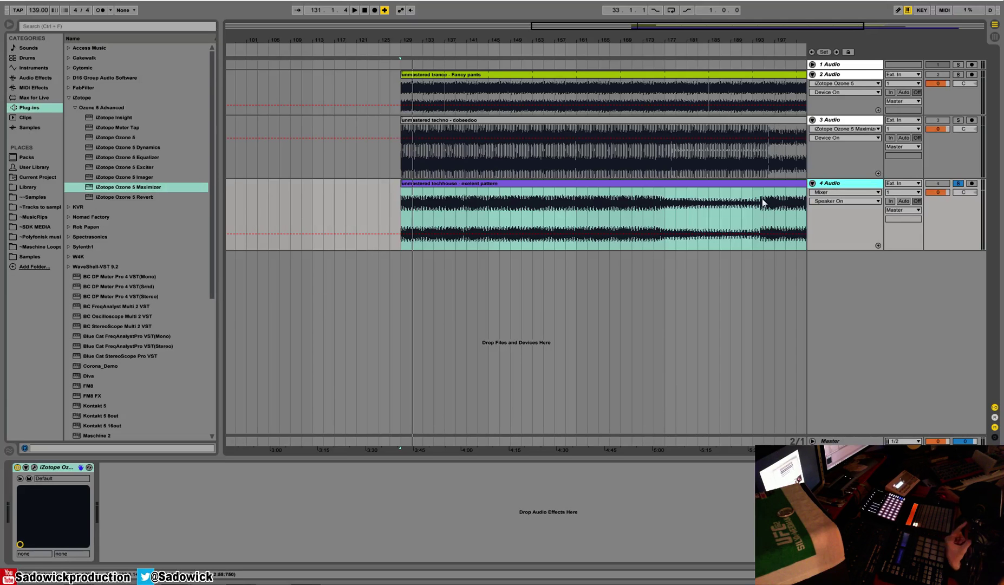
- Play the unmastered techhouse track from around bar 140
click(464, 47)
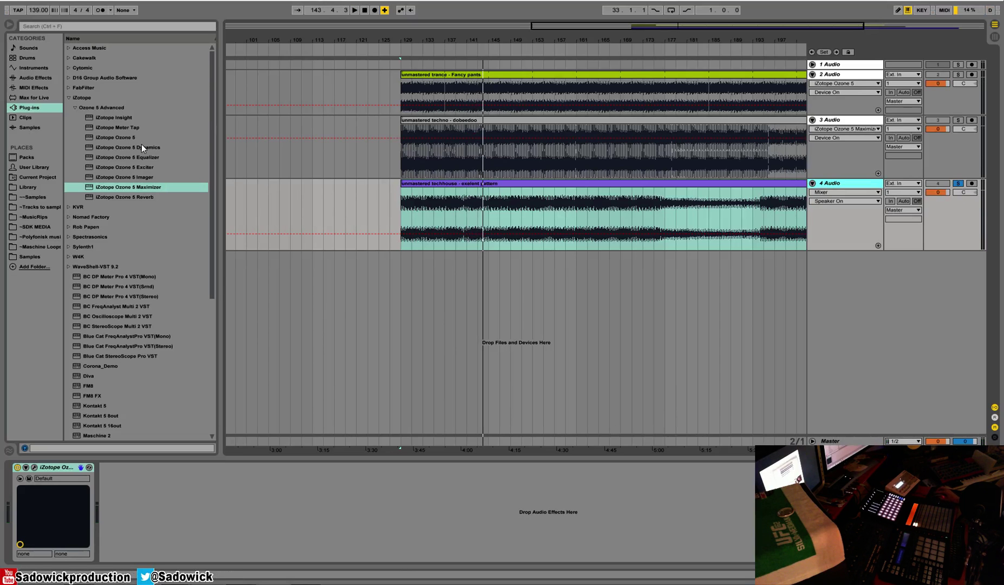
- Add Ozone 5 Equalizer to Audio 4 and boost its low shelf to 49.5 Hz, +1.4 dB
drag(117, 157, 29, 498)
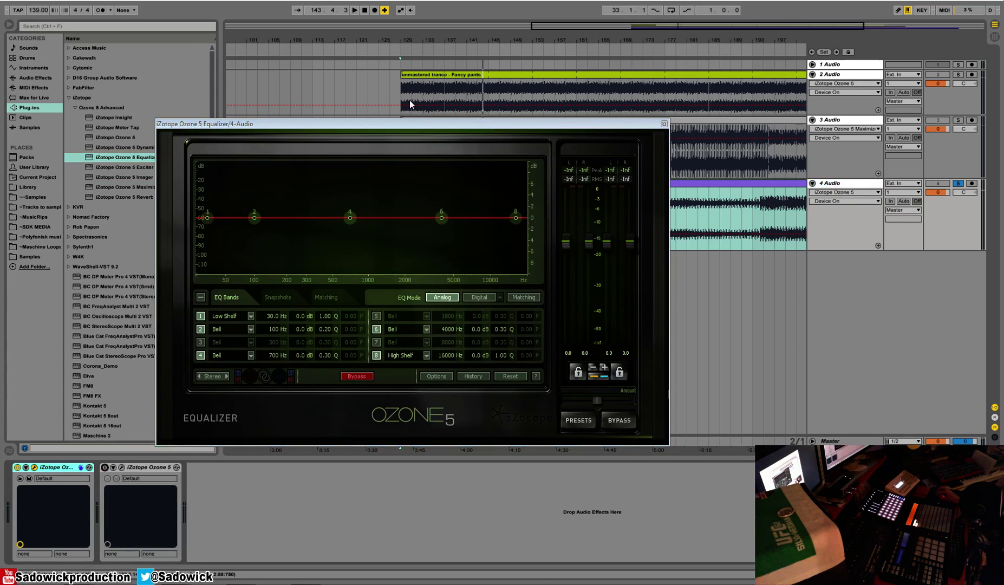
drag(427, 125, 386, 112)
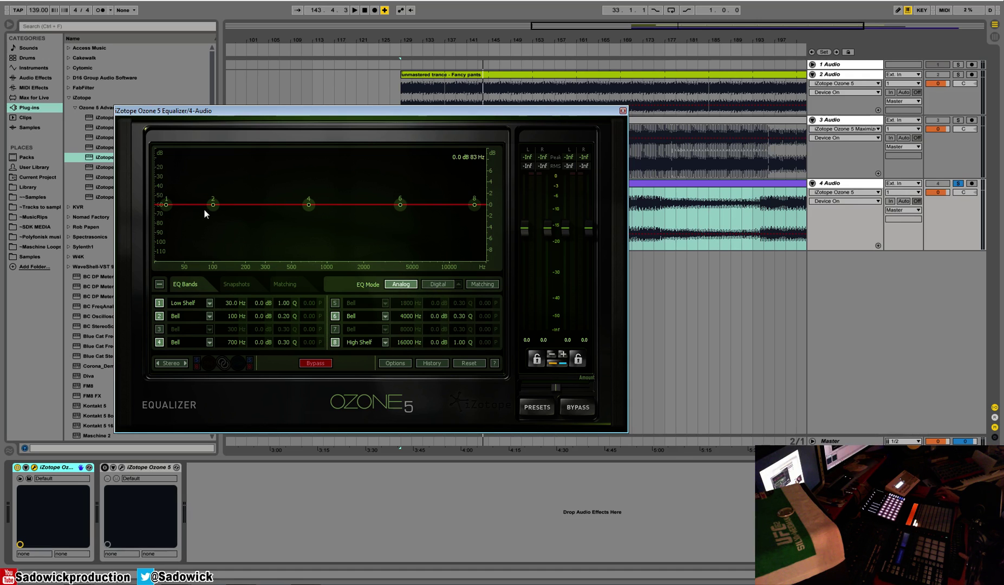
mouse_move(166, 205)
mouse_down()
mouse_move(183, 177)
mouse_move(231, 165)
mouse_move(184, 195)
mouse_move(195, 207)
mouse_move(178, 202)
mouse_move(199, 199)
mouse_up()
key(space)
key(space)
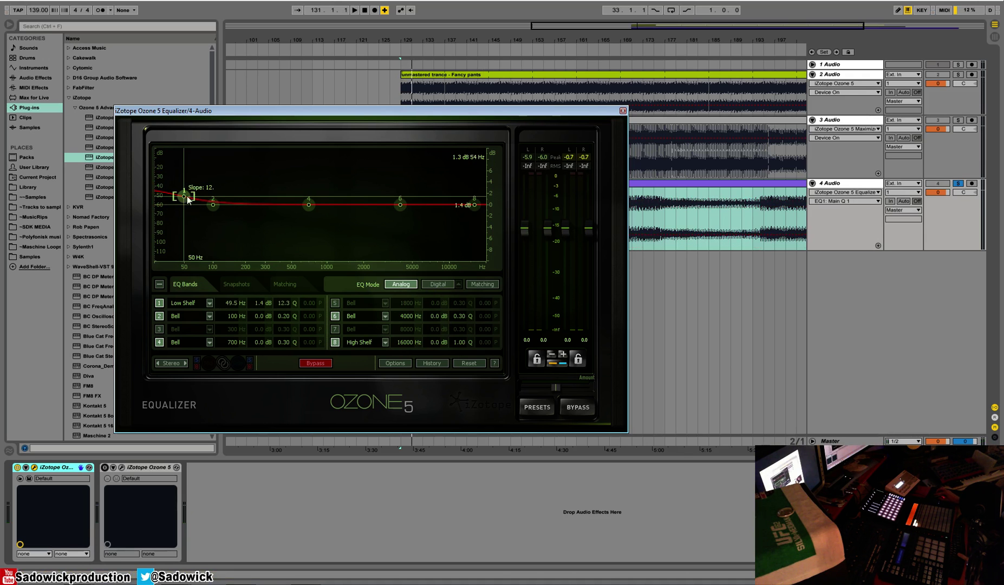
- Move the low shelf to 171 Hz and cut a high shelf 3.4 dB at 18045 Hz
key(space)
drag(190, 199, 242, 202)
key(space)
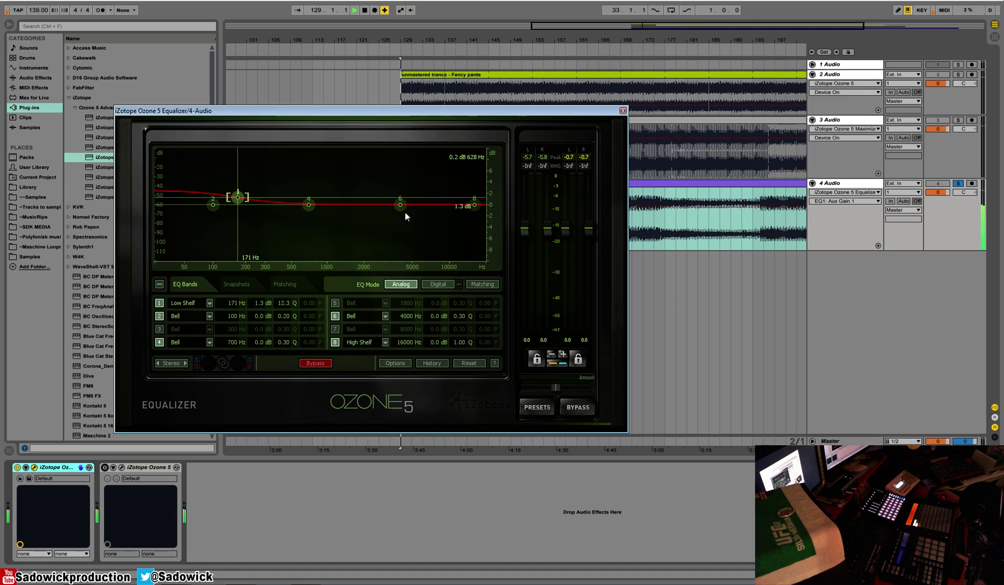
key(space)
mouse_move(474, 205)
mouse_down()
mouse_move(476, 216)
mouse_move(456, 221)
mouse_move(475, 208)
mouse_move(479, 245)
mouse_move(481, 223)
mouse_up()
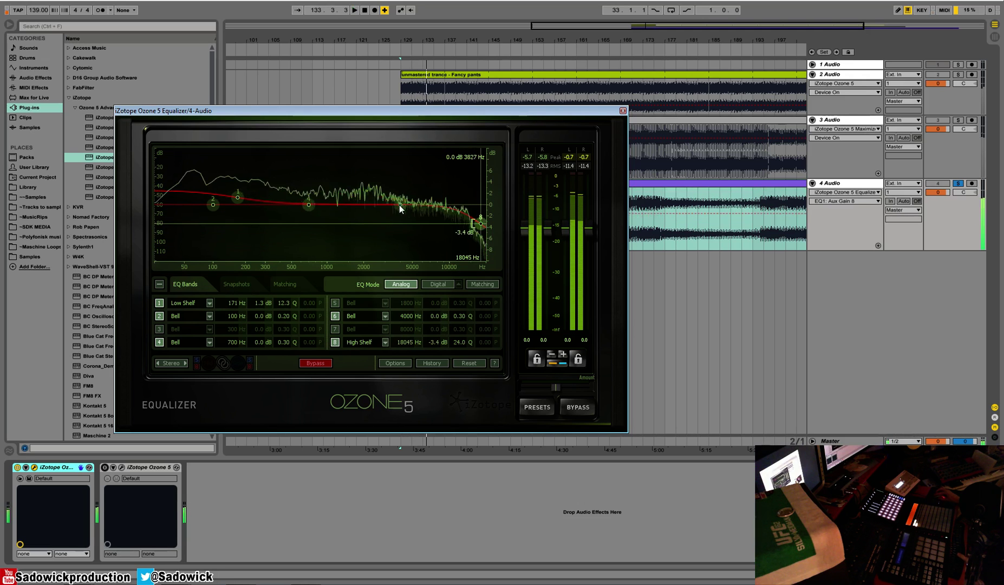
- Add a 1.4 dB bell at 1791 Hz, A/B against bypass, and nudge the low shelf to 176 Hz
drag(400, 205, 363, 205)
click(585, 404)
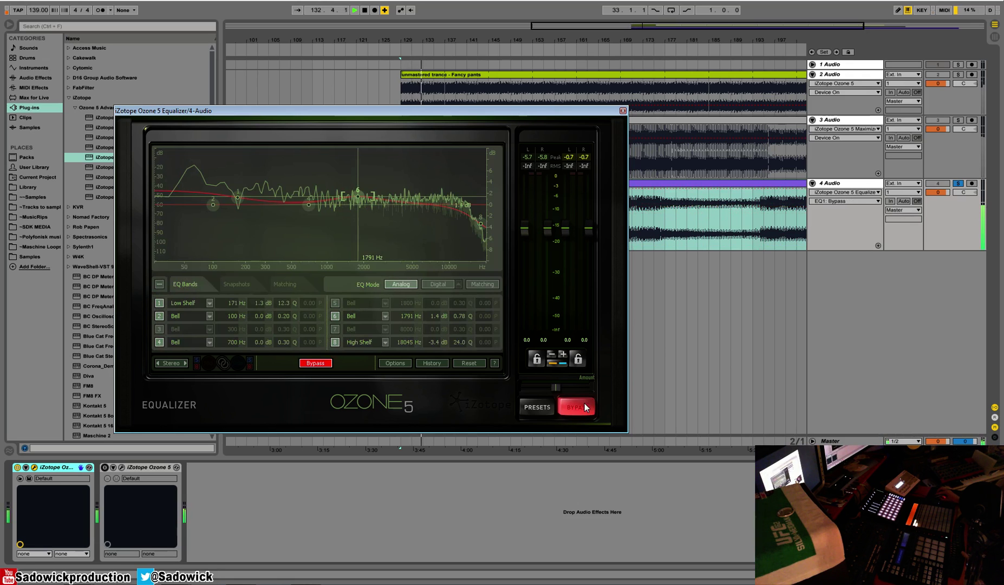
click(573, 410)
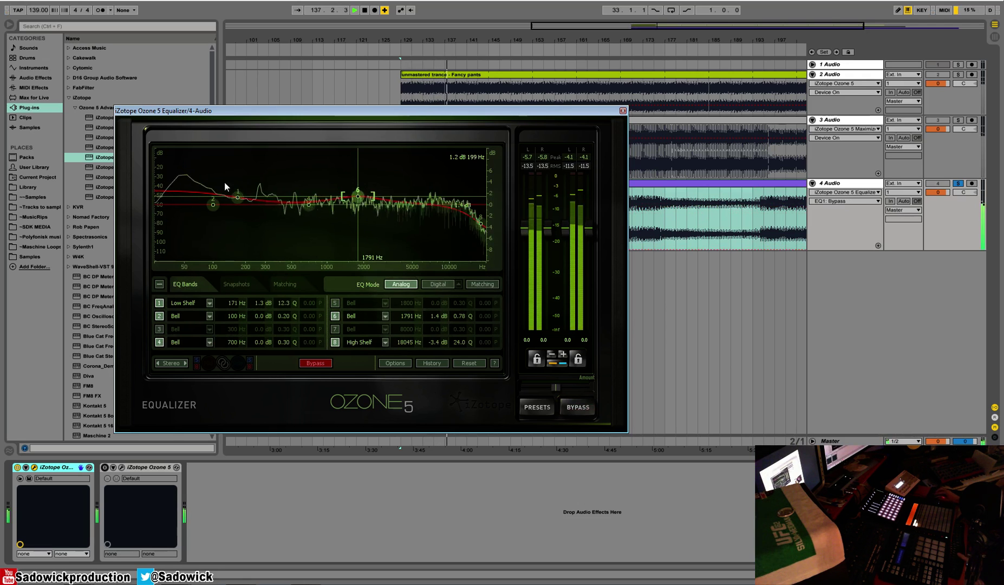
drag(237, 199, 239, 198)
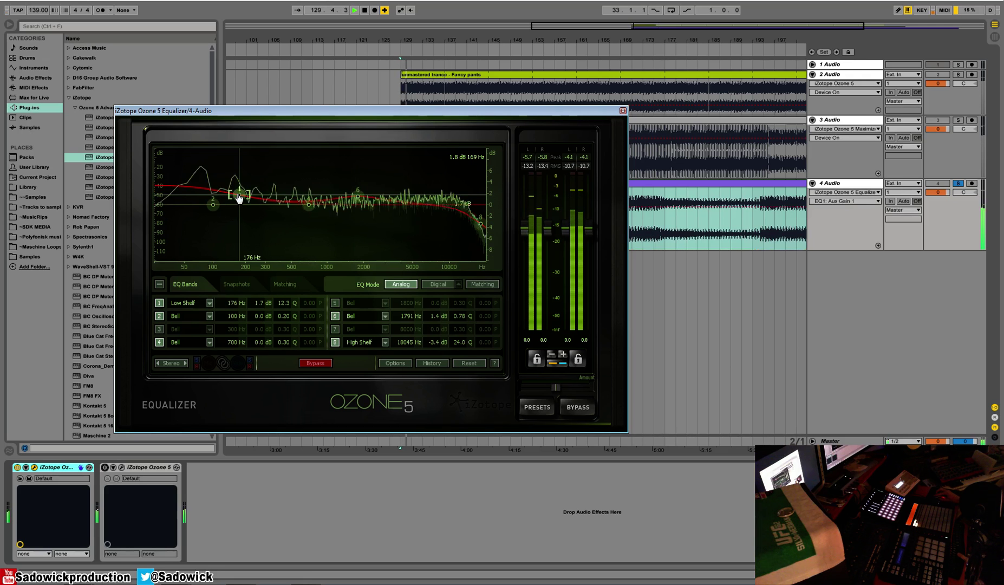
key(space)
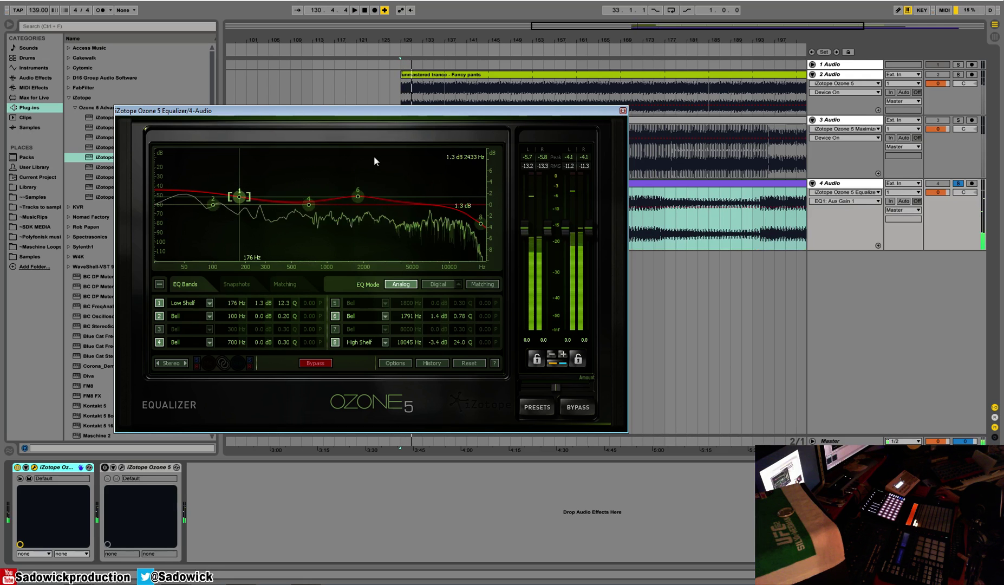
- Close the equalizer and add Ozone 5 Dynamics to Audio 4 after it
click(623, 110)
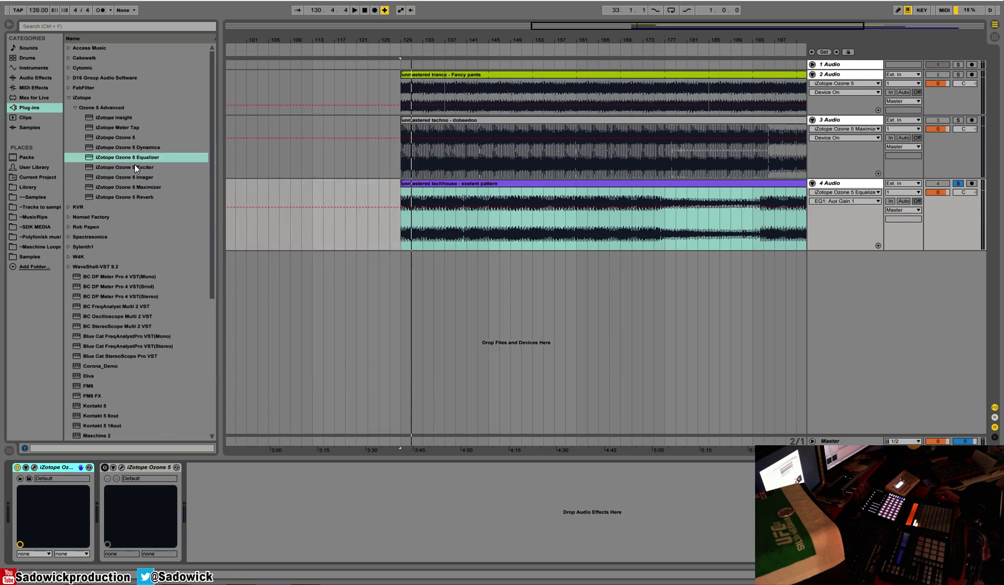
drag(144, 147, 163, 481)
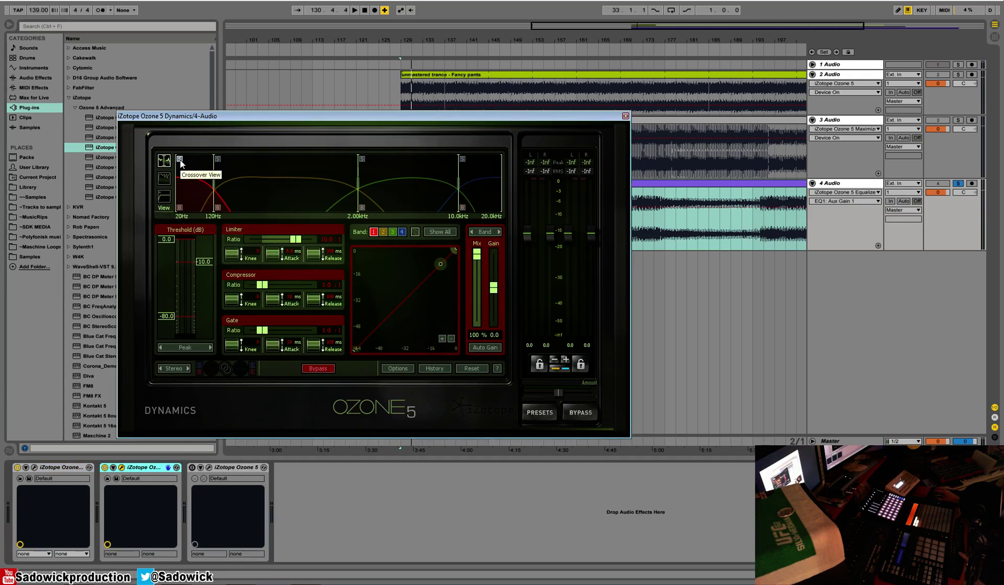
key(space)
- Compress the lowest dynamics band, settling its threshold around −12.7 dB
mouse_move(203, 262)
mouse_down()
mouse_move(207, 272)
mouse_move(206, 262)
mouse_up()
drag(263, 285, 273, 288)
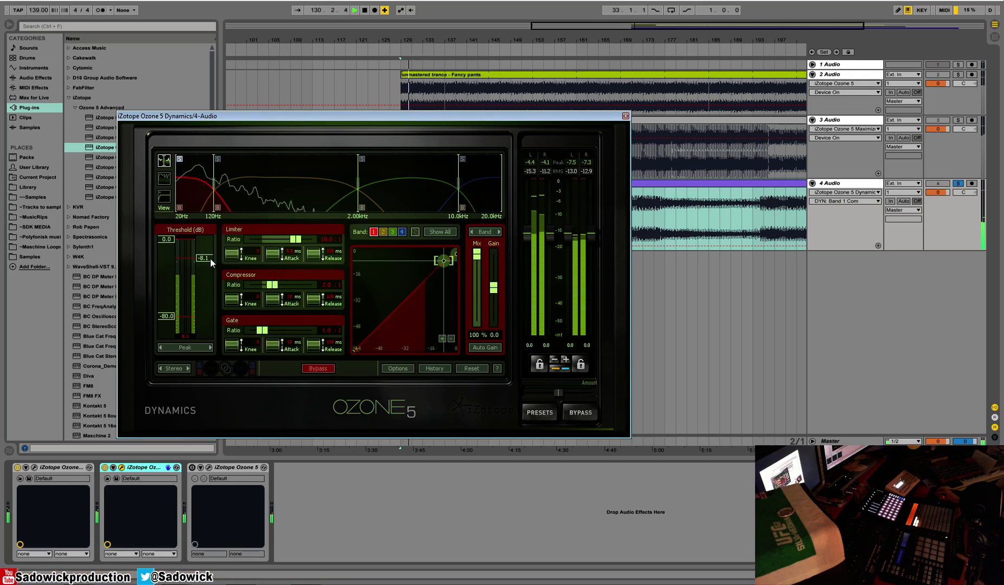
mouse_move(208, 260)
mouse_down()
mouse_move(211, 289)
mouse_move(211, 271)
mouse_up()
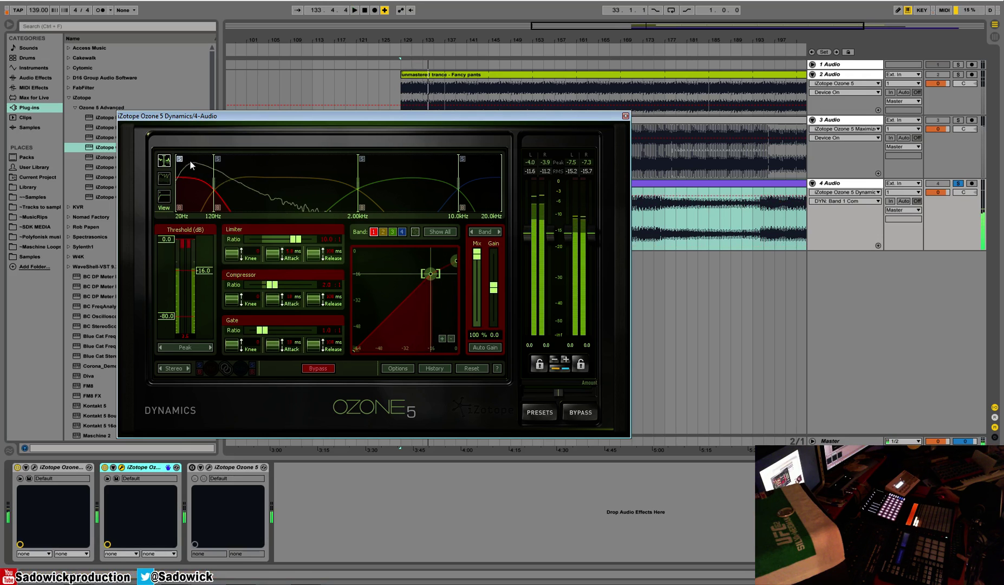
key(space)
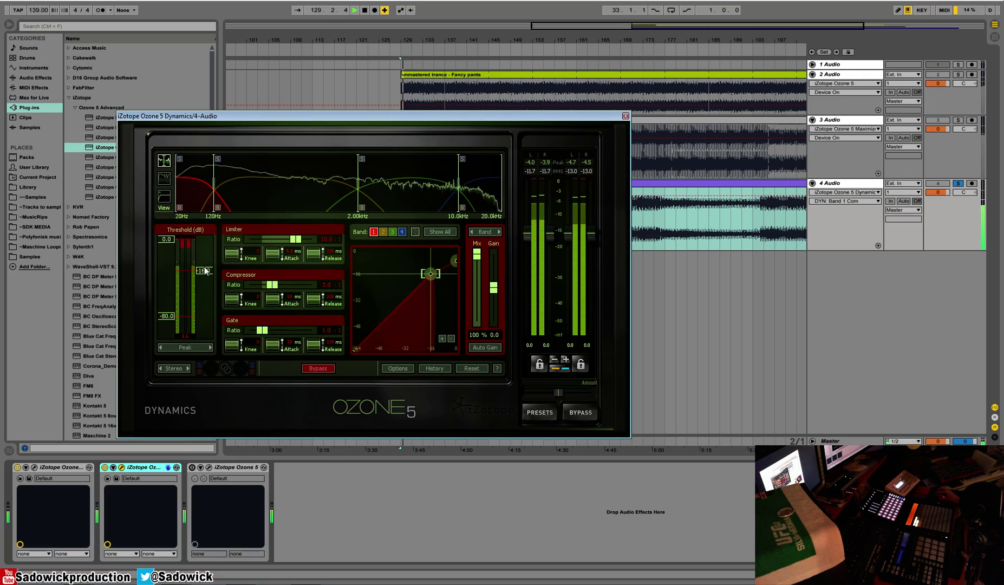
drag(204, 271, 206, 265)
key(space)
click(284, 160)
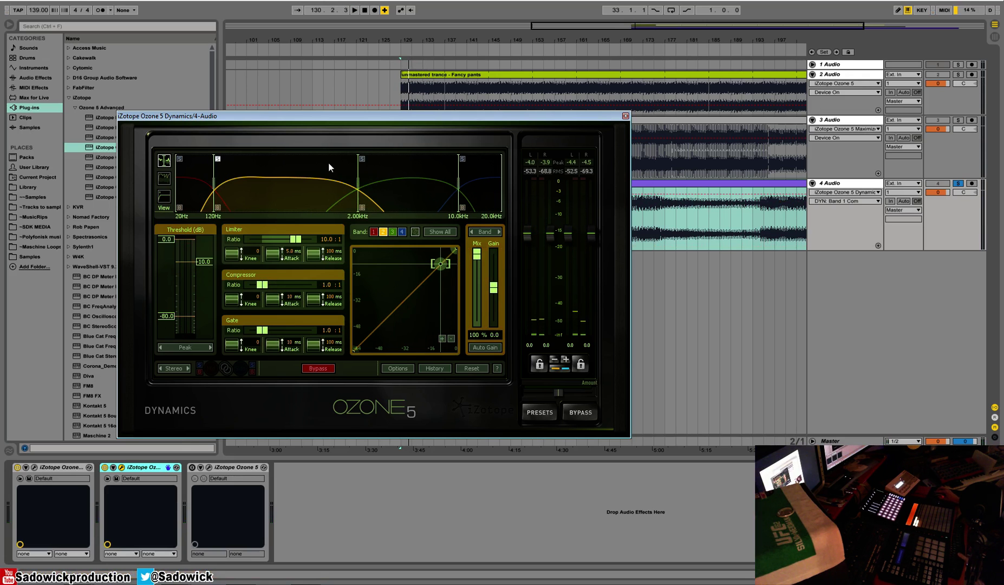
- Set band 2 to a 2.1:1 ratio, −20.7 dB threshold and 23 ms attack
key(space)
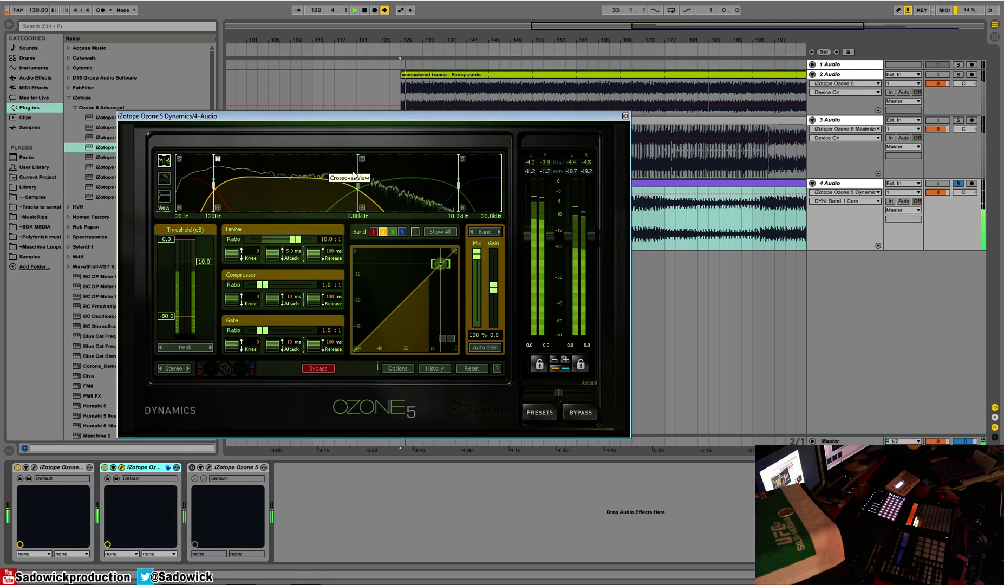
click(274, 285)
drag(202, 263, 204, 278)
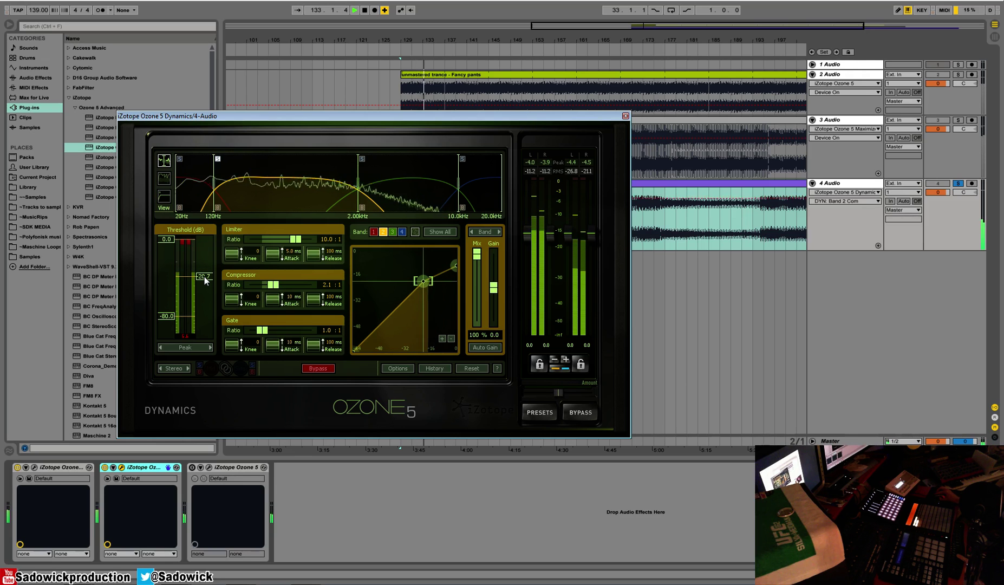
drag(293, 307, 297, 295)
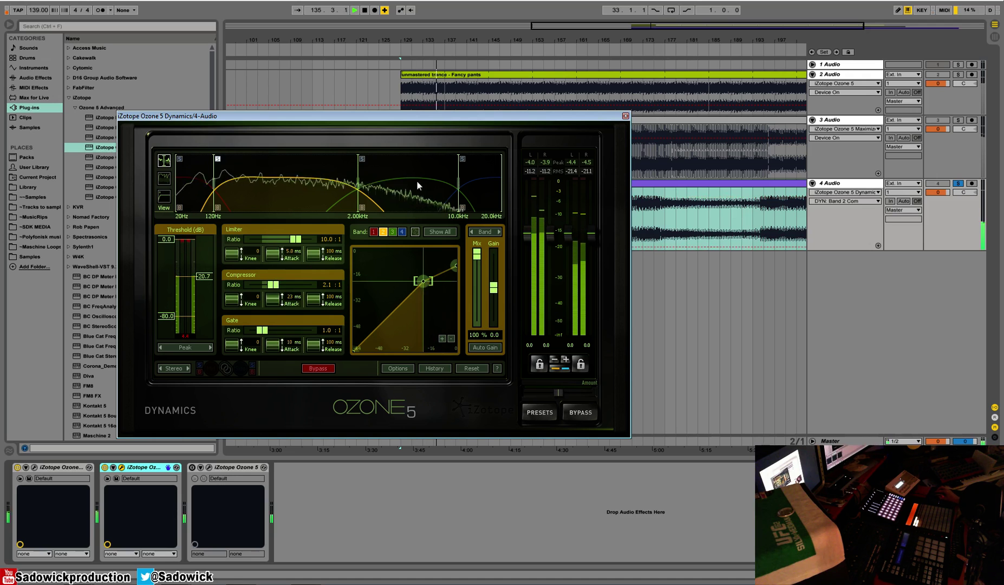
key(space)
- Play from around bar 195 and A/B the Dynamics and the equalizer against bypass
click(774, 43)
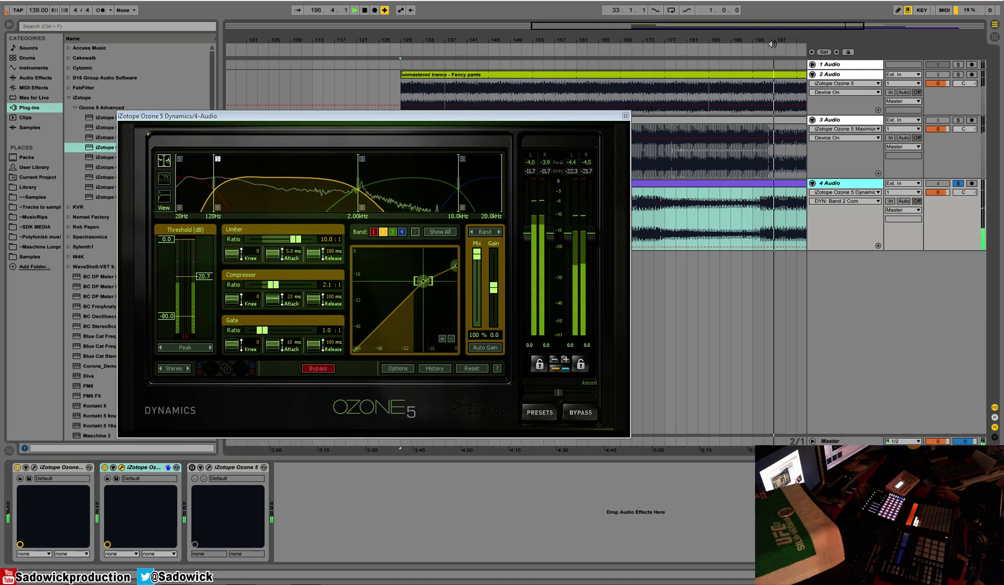
click(766, 205)
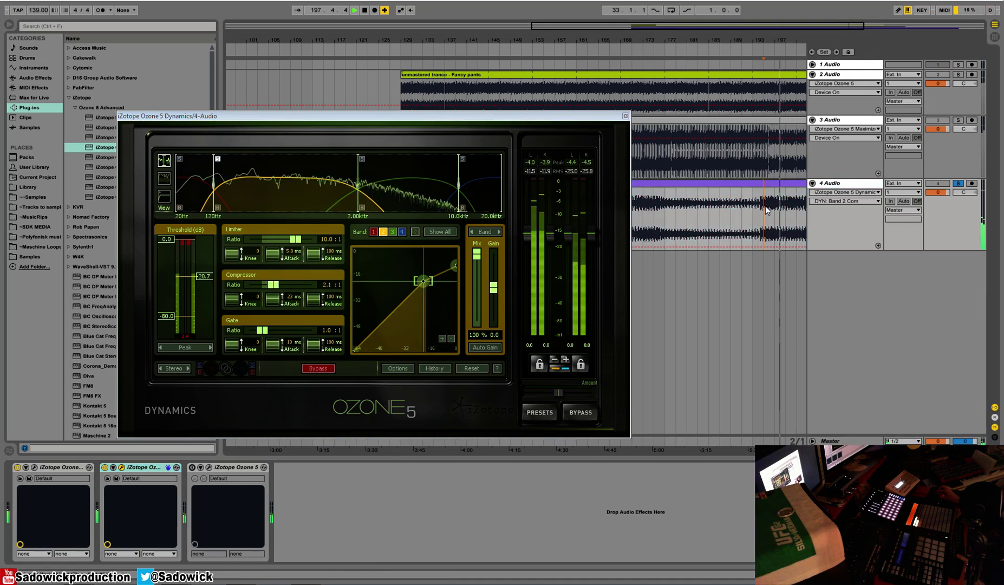
click(219, 161)
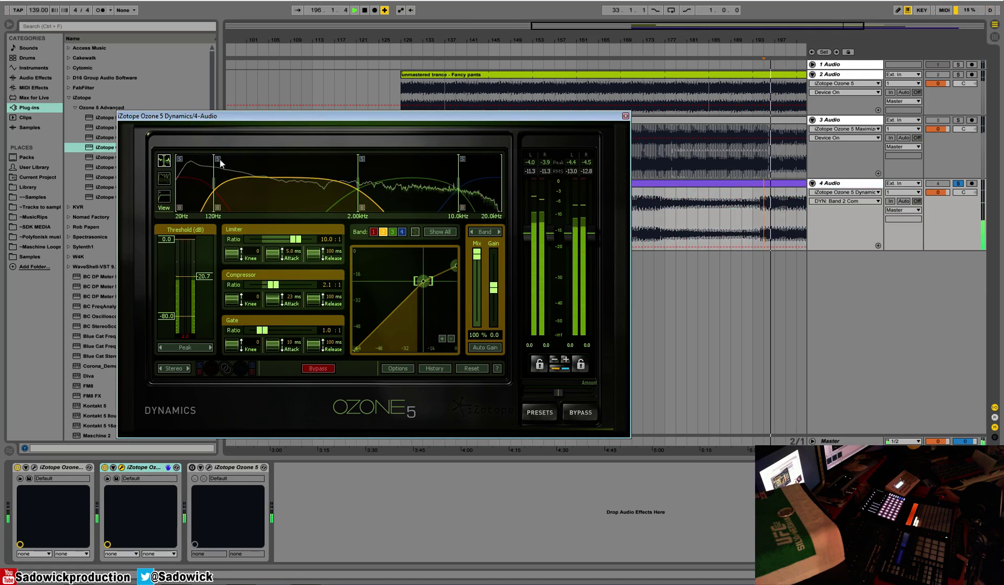
click(590, 414)
click(590, 414)
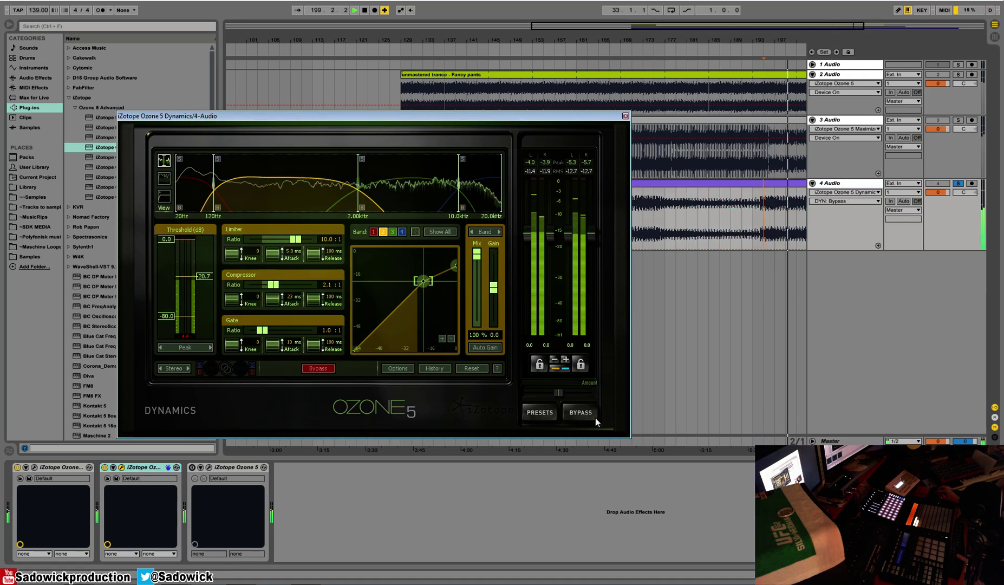
click(590, 416)
click(589, 418)
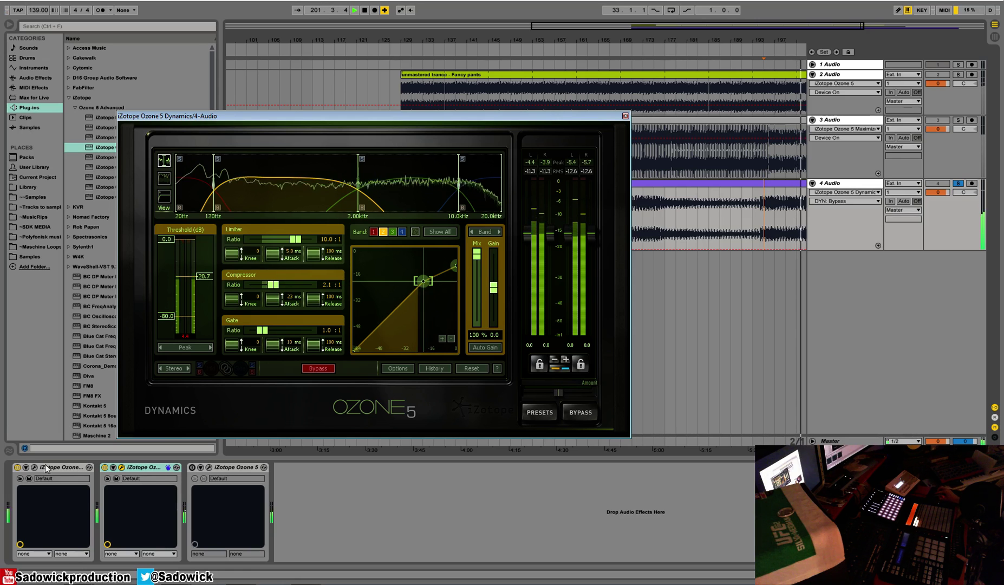
click(17, 467)
click(16, 467)
- Raise the low band's crossover frequency and set its threshold to −14.2 dB
click(191, 166)
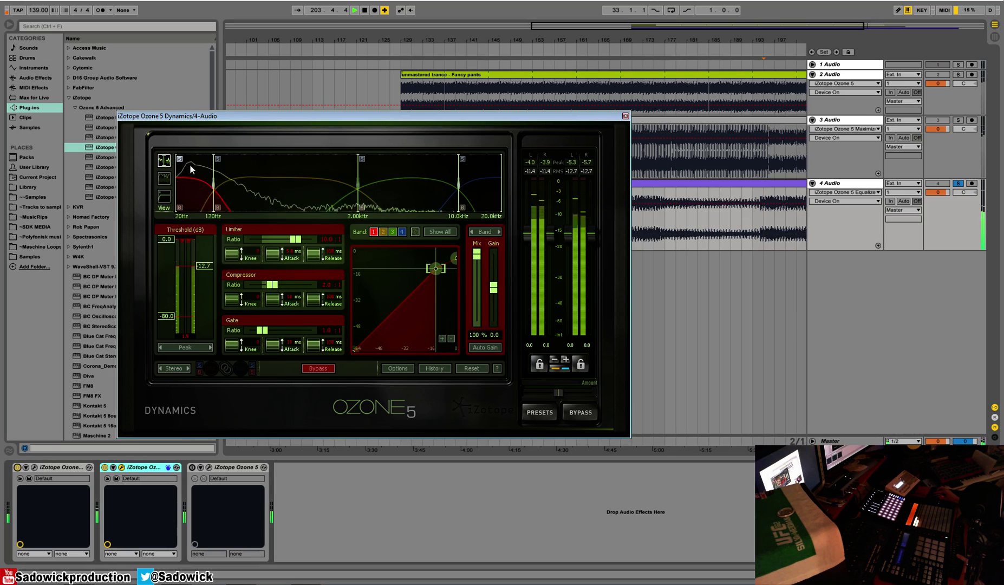
drag(214, 183, 227, 185)
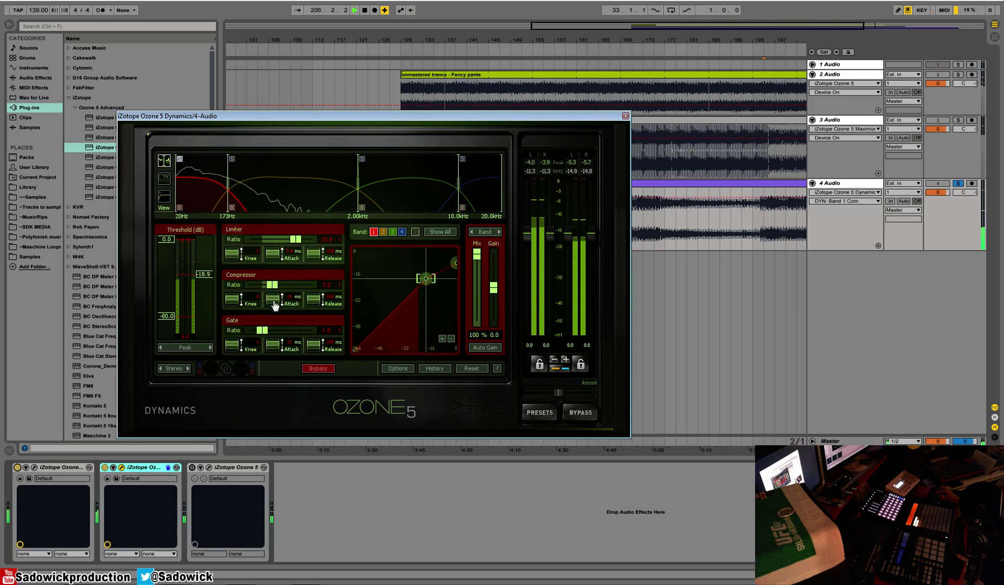
drag(170, 278, 208, 270)
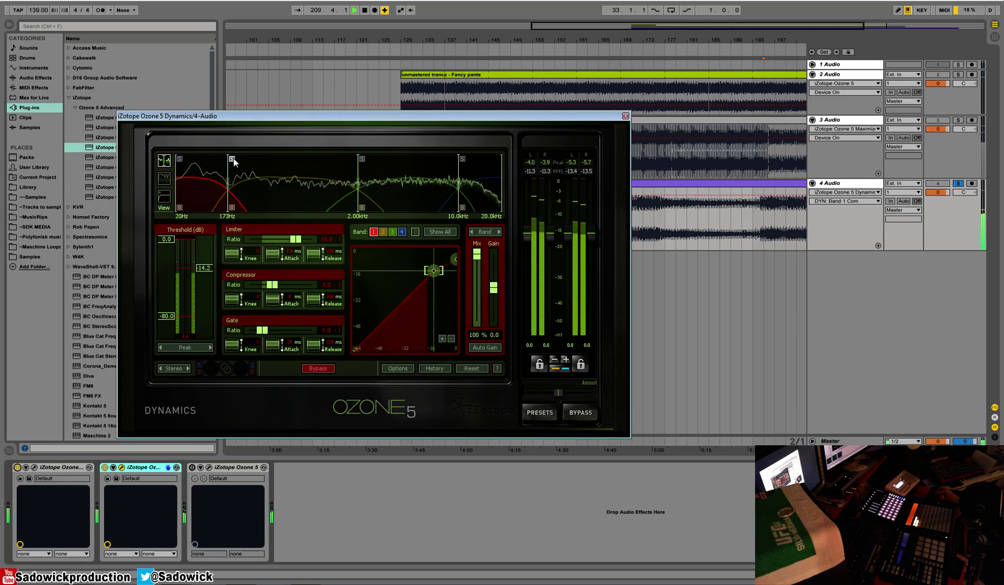
- Tune band 2 to a 1.9:1 ratio with its threshold at about −18.9 dB
click(279, 168)
drag(205, 277, 205, 283)
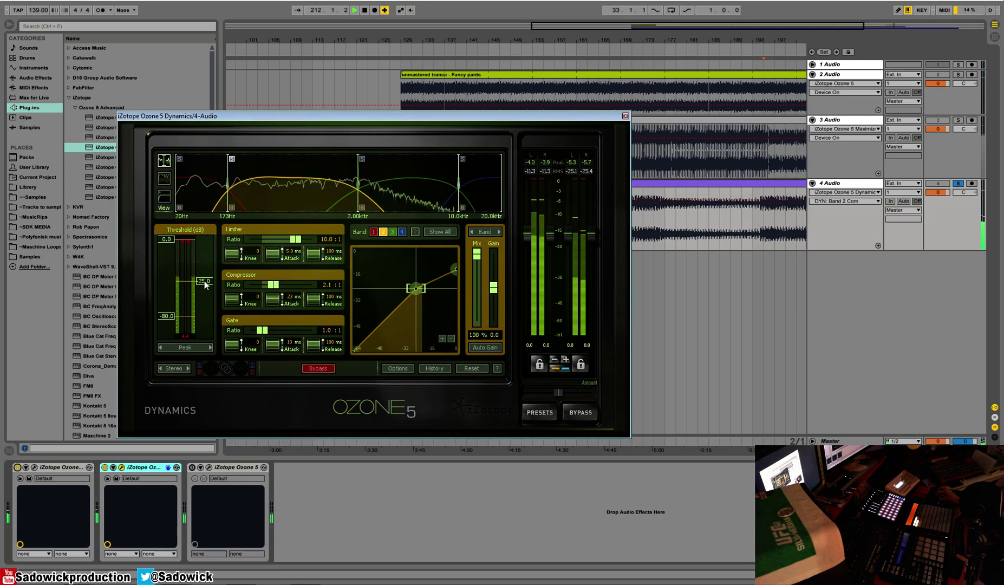
drag(205, 281, 204, 275)
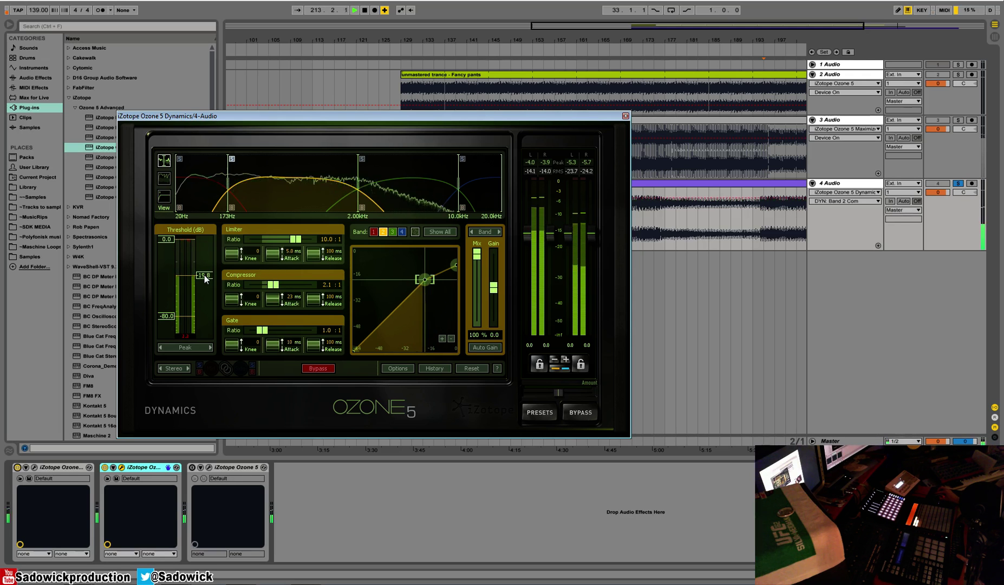
click(163, 178)
key(space)
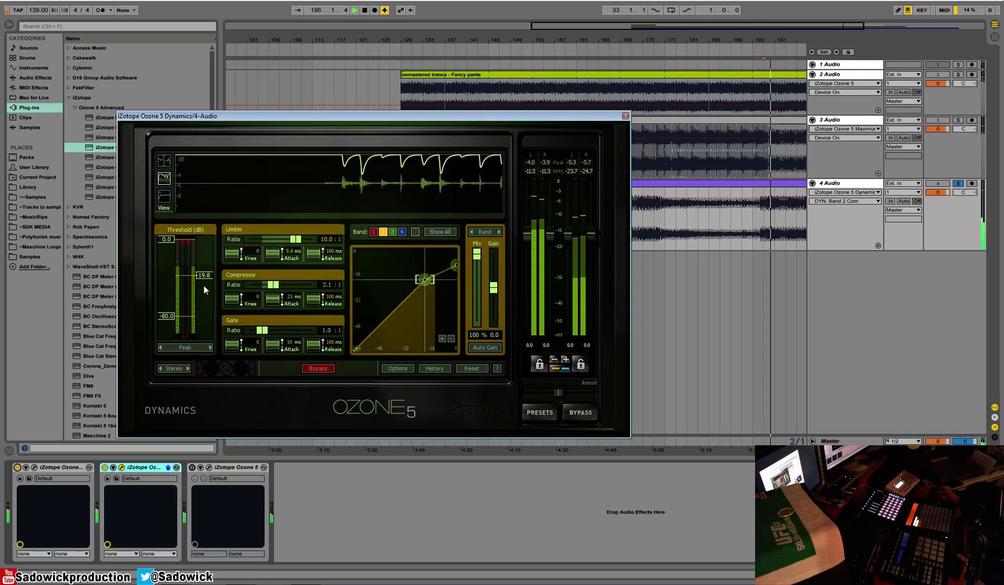
drag(206, 279, 207, 284)
mouse_move(273, 285)
mouse_down()
mouse_move(291, 287)
mouse_move(273, 289)
mouse_up()
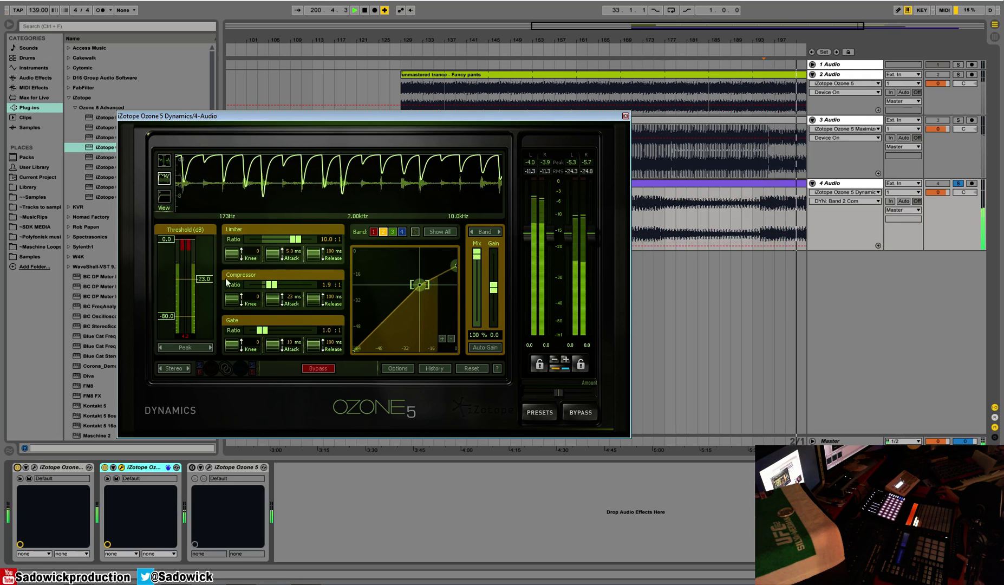
drag(204, 279, 205, 274)
click(164, 161)
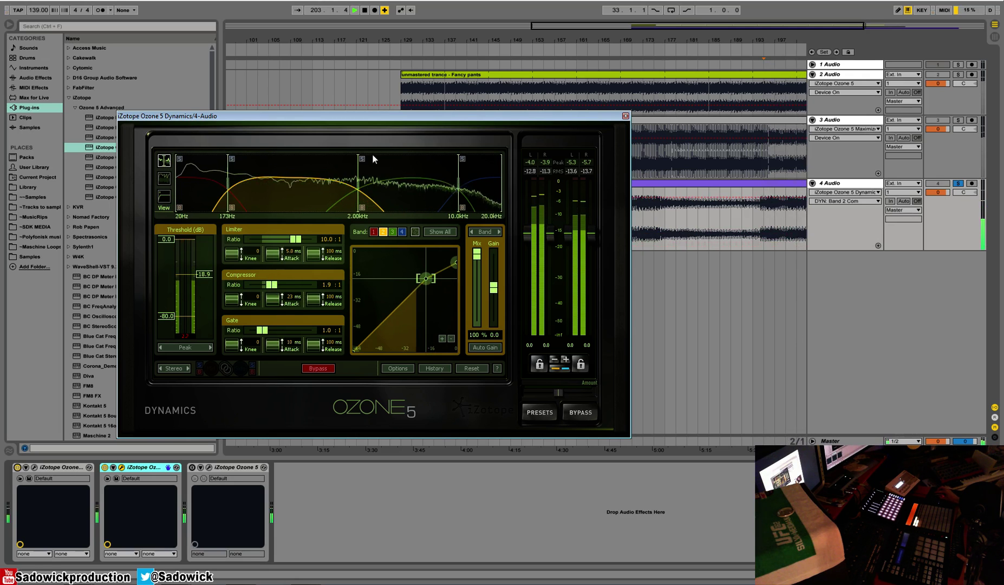
- Set band 3 to 2.0:1 from −19.3 dB, with 27 ms attack and about 53 ms release
click(406, 165)
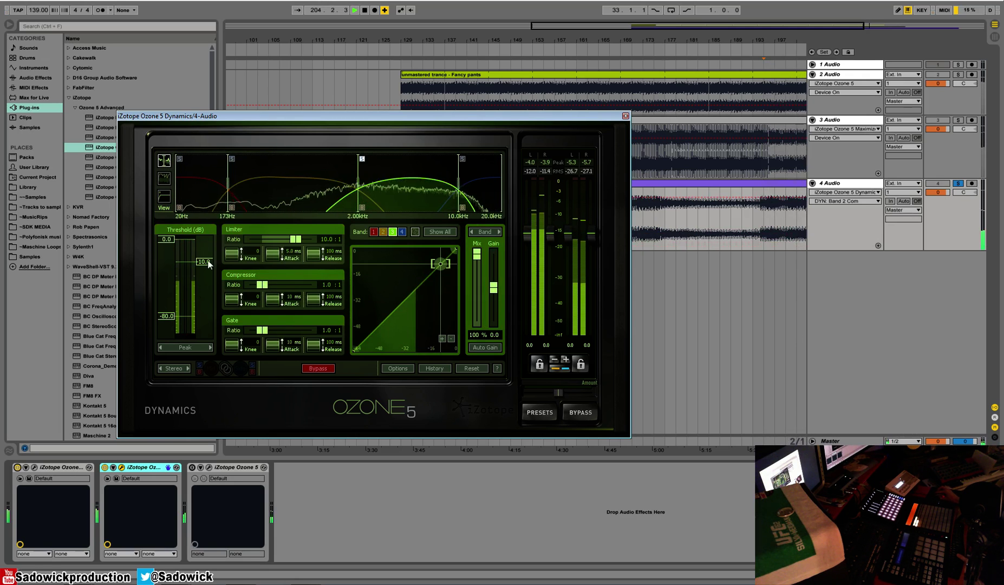
drag(209, 264, 265, 287)
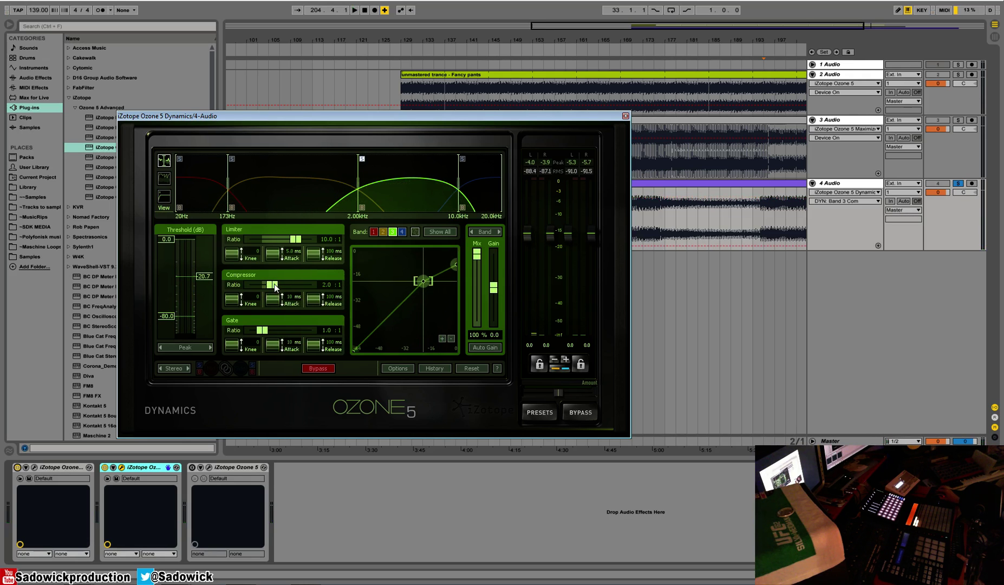
key(space)
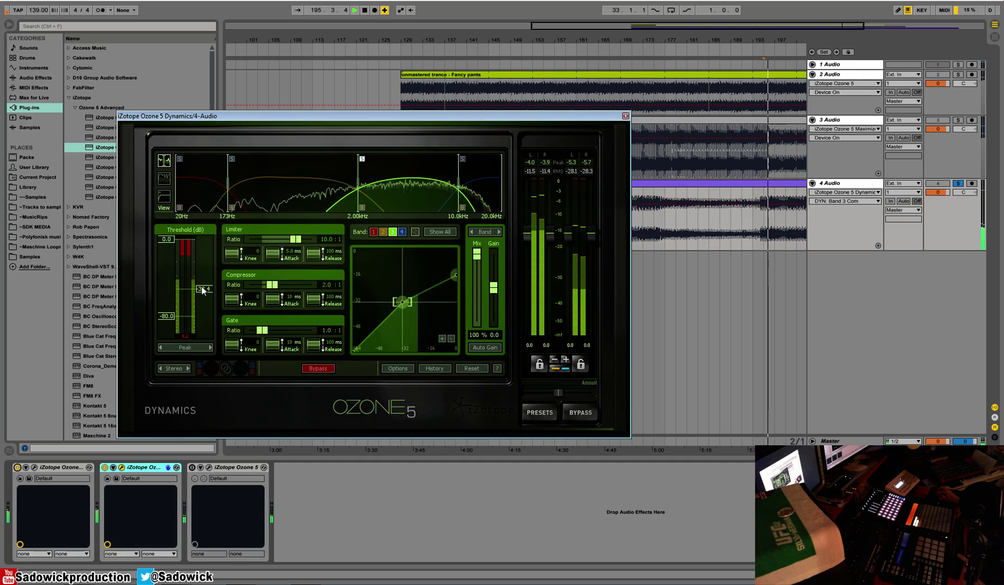
drag(204, 276, 205, 276)
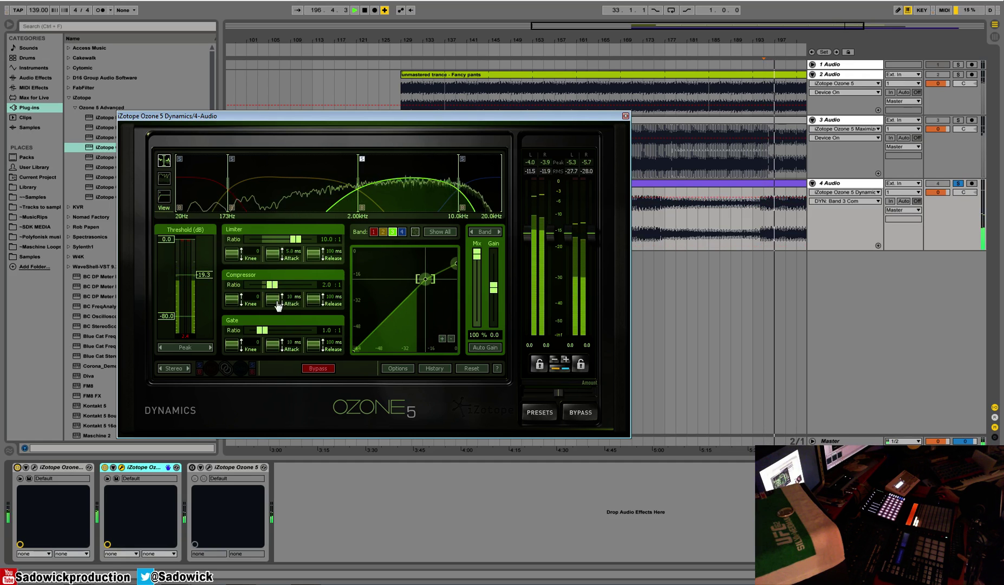
drag(273, 298, 272, 293)
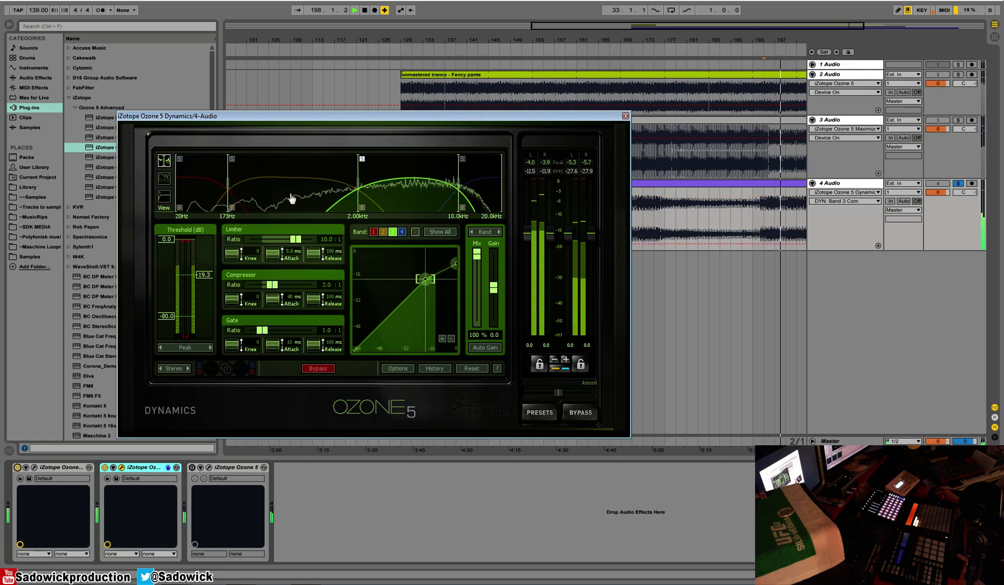
click(165, 178)
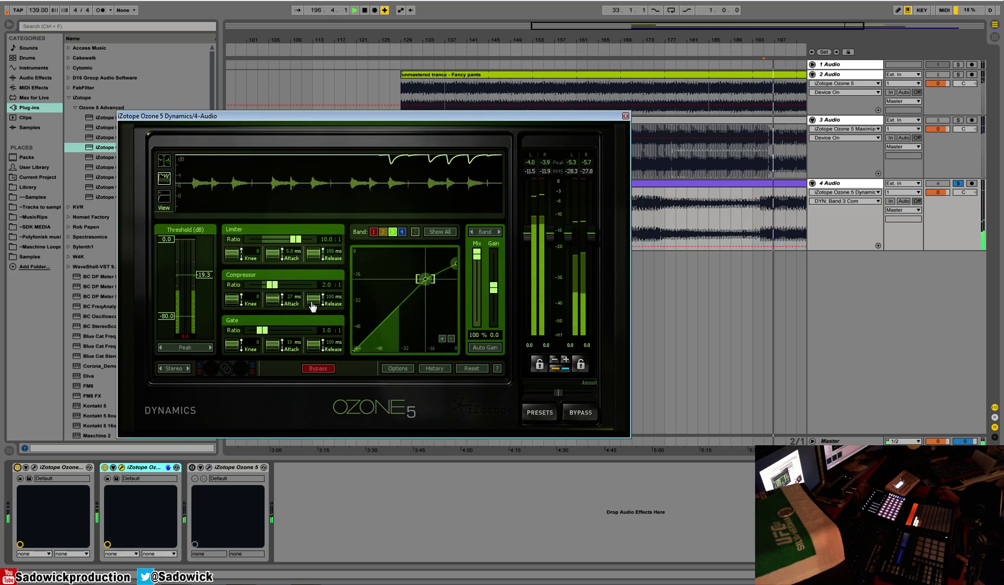
drag(314, 299, 319, 337)
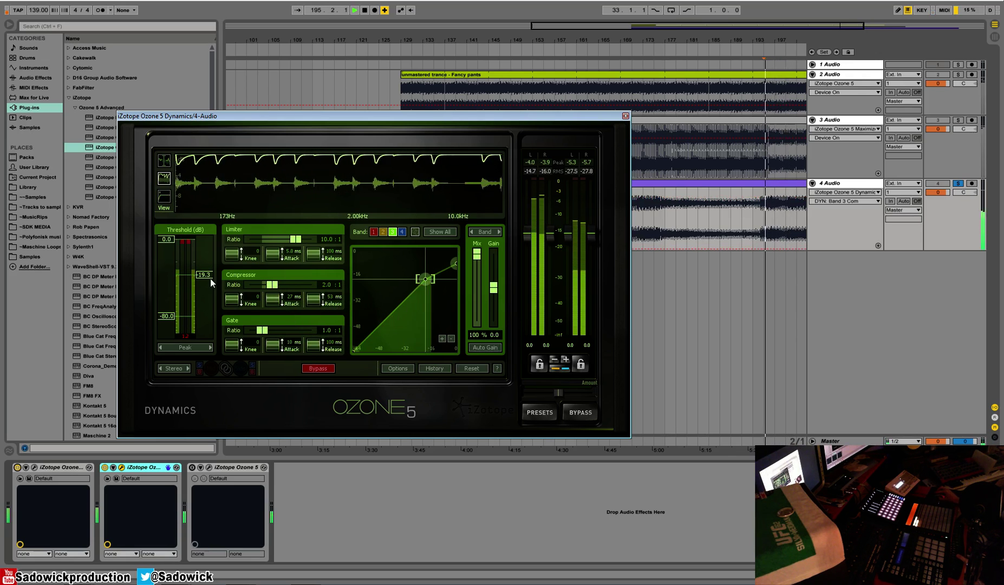
drag(207, 278, 204, 281)
key(ctrl+z)
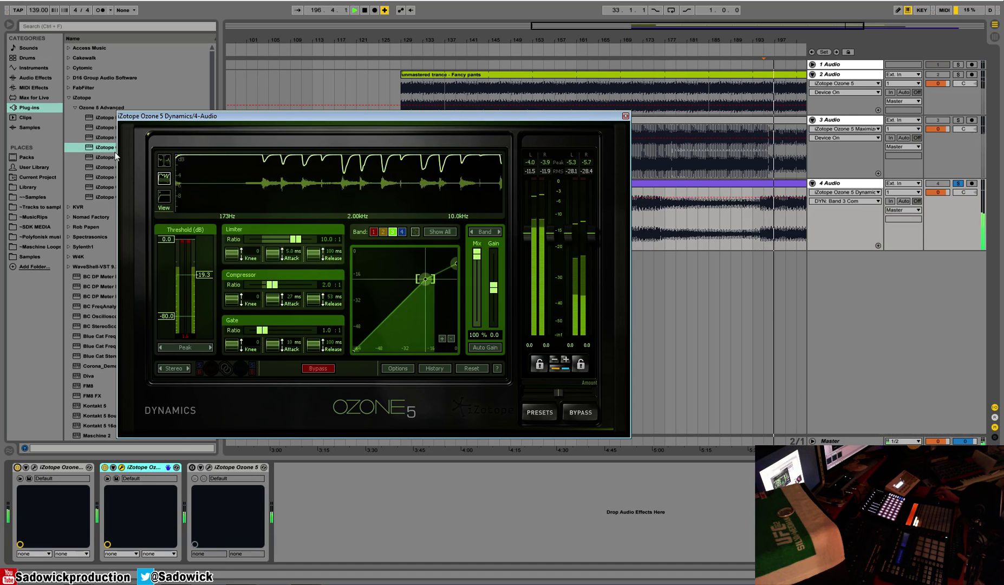
click(164, 161)
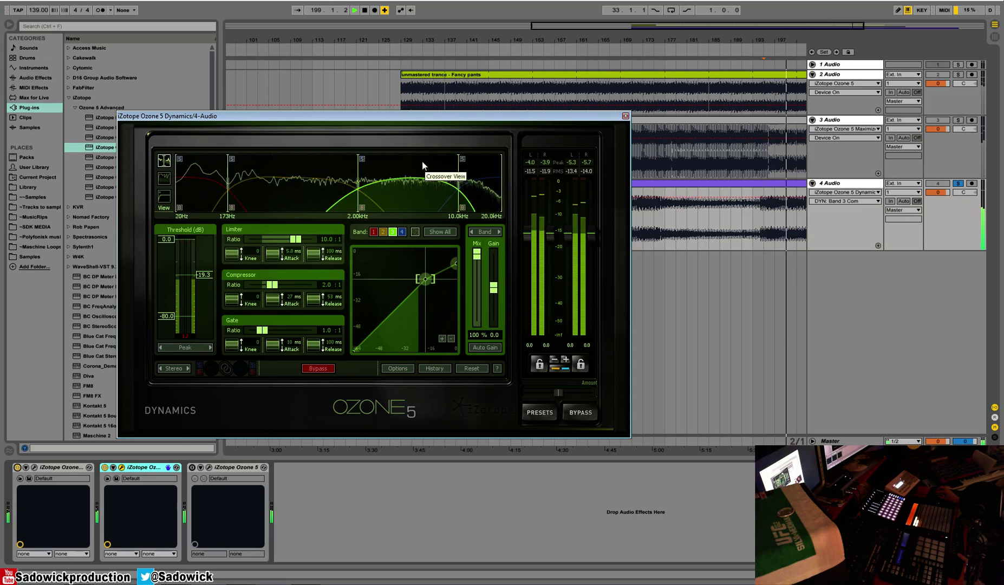
- Solo band 2 and retune its threshold to −18.1 dB and release to 349 ms
click(253, 157)
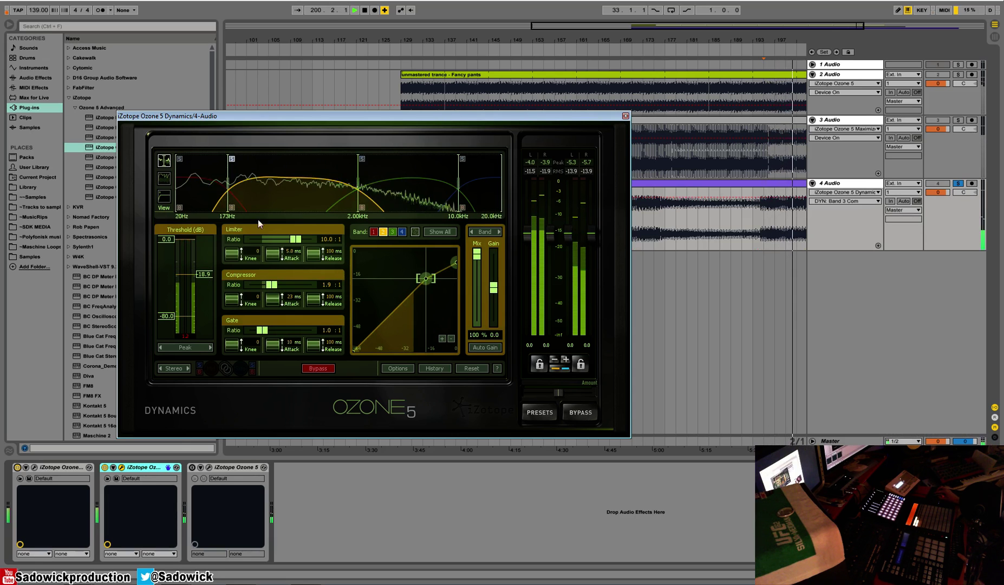
click(232, 159)
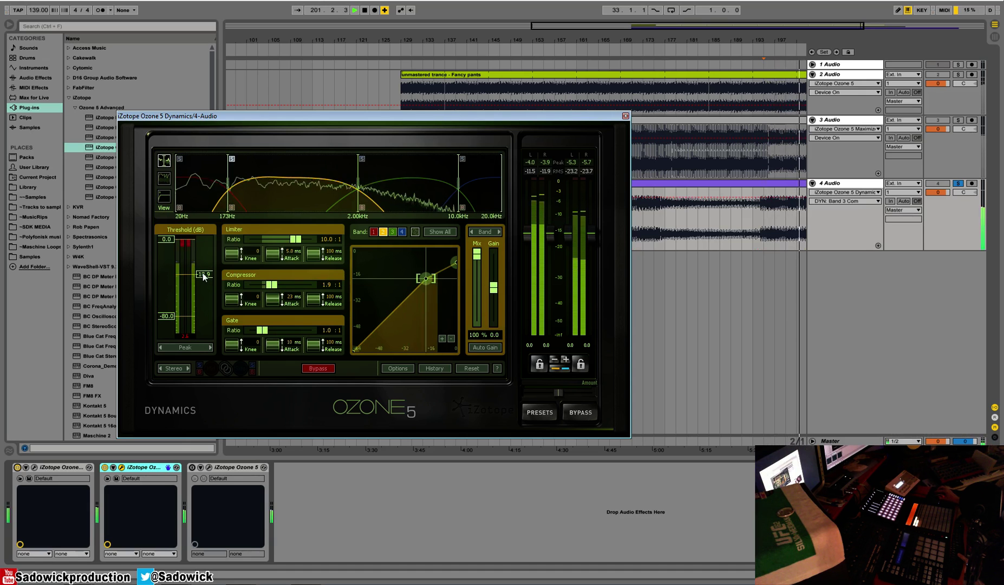
drag(208, 281, 209, 273)
click(163, 177)
click(164, 197)
click(164, 178)
key(space)
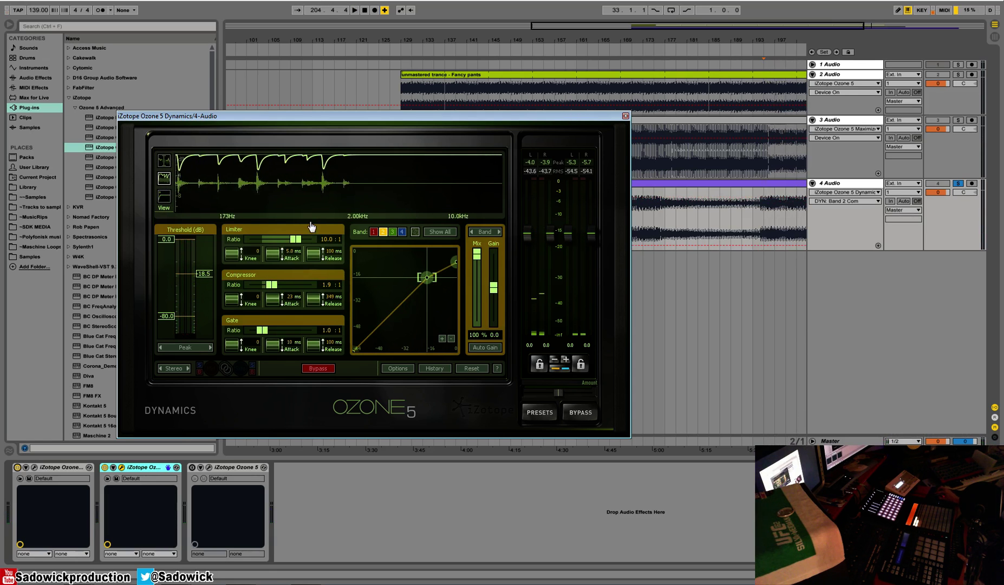
key(space)
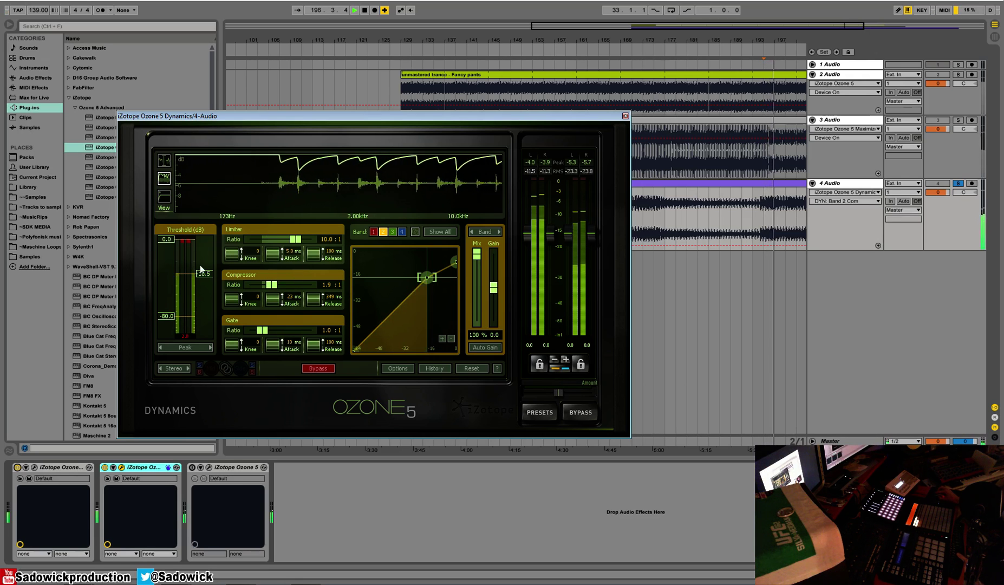
drag(205, 276, 204, 271)
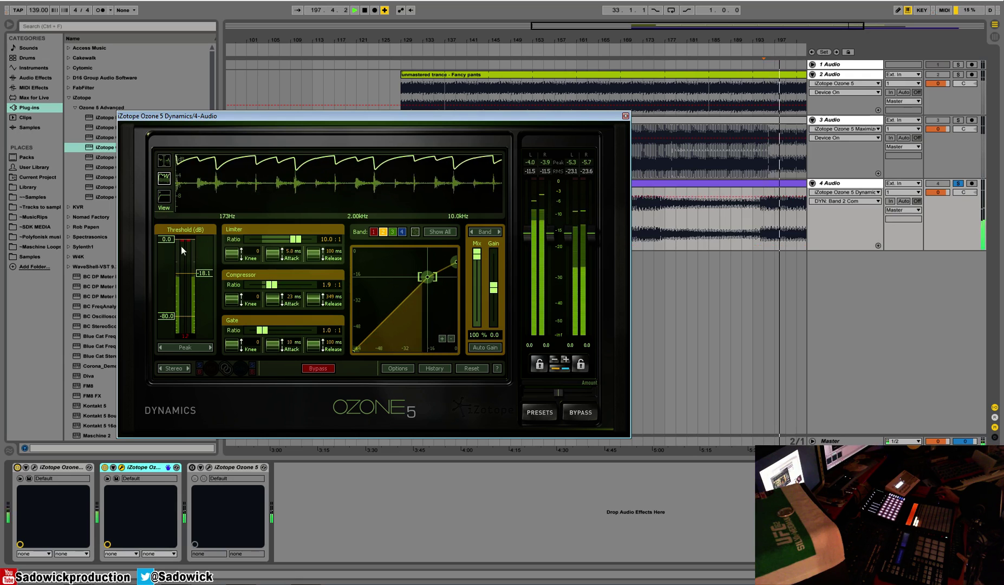
key(space)
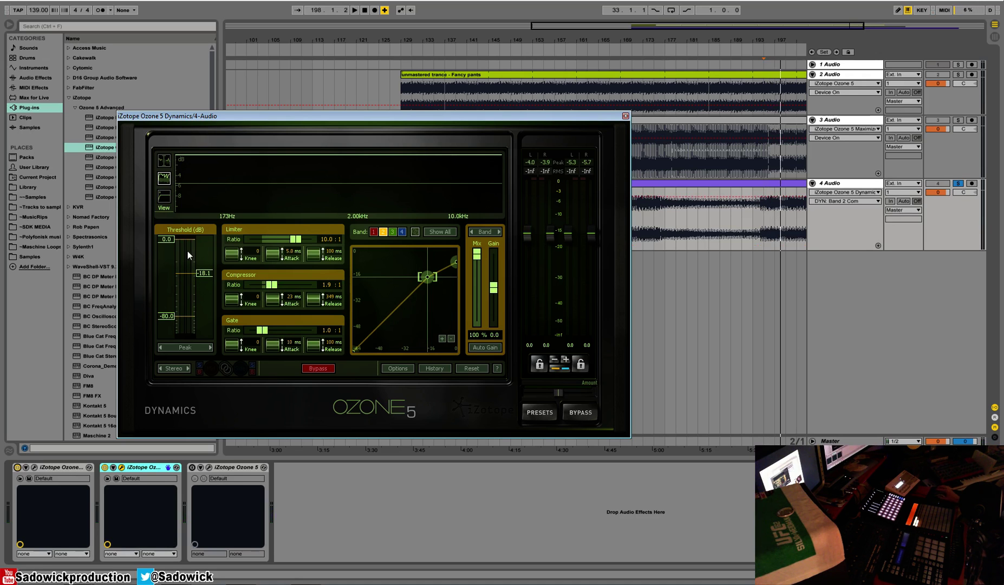
- Toggle Ozone Dynamics bypass during playback, also from the start marker, ending with processing on
click(167, 163)
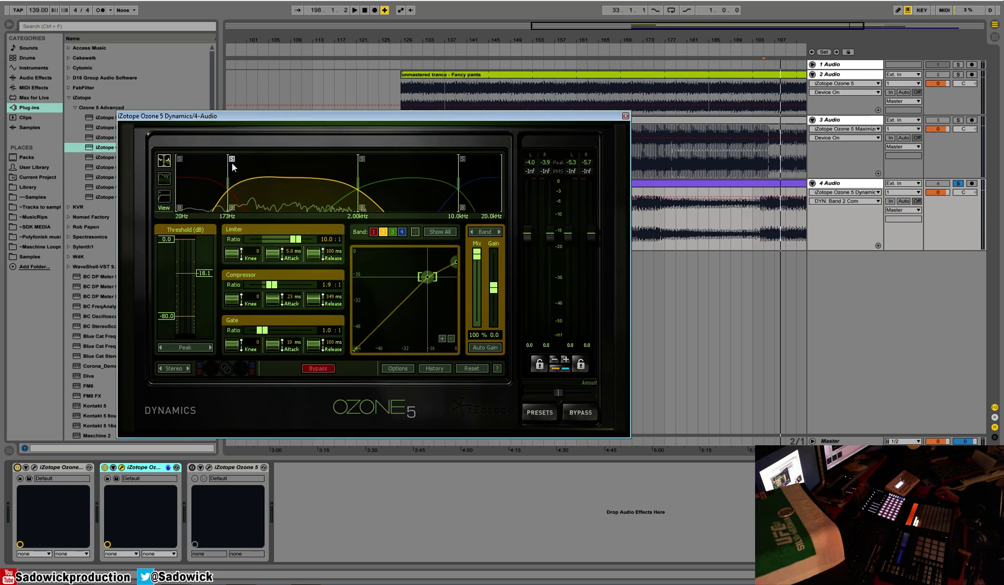
key(space)
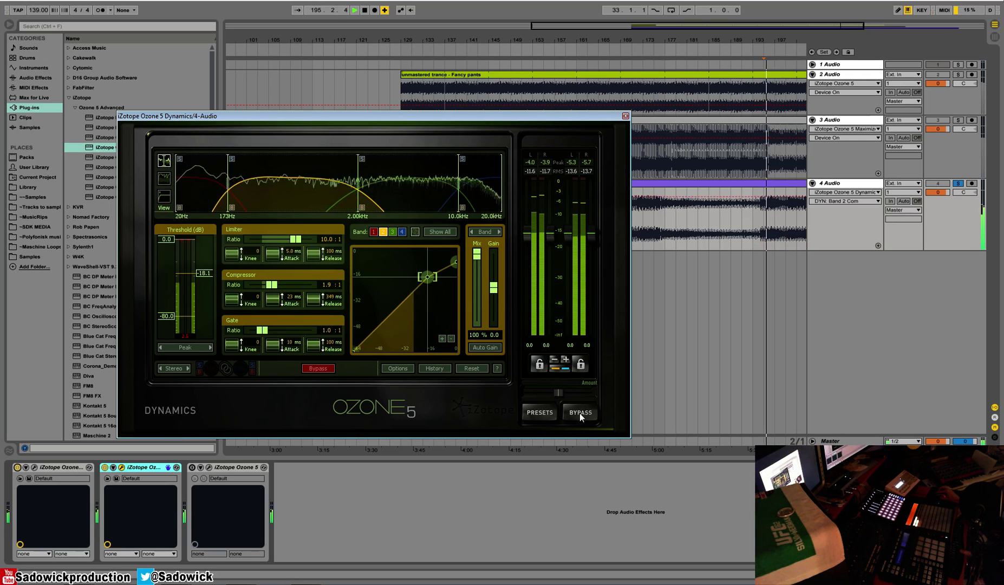
click(580, 411)
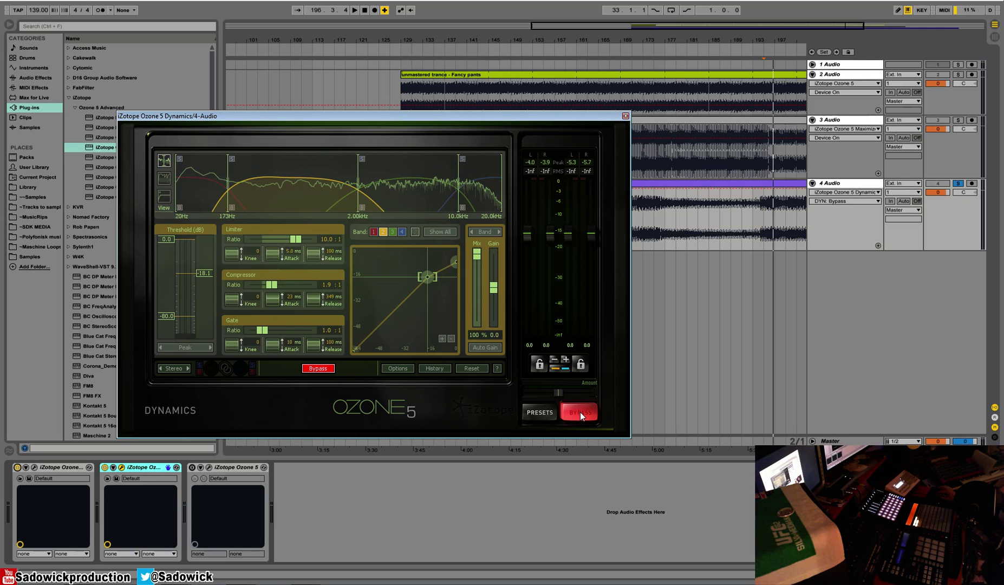
click(580, 412)
click(579, 412)
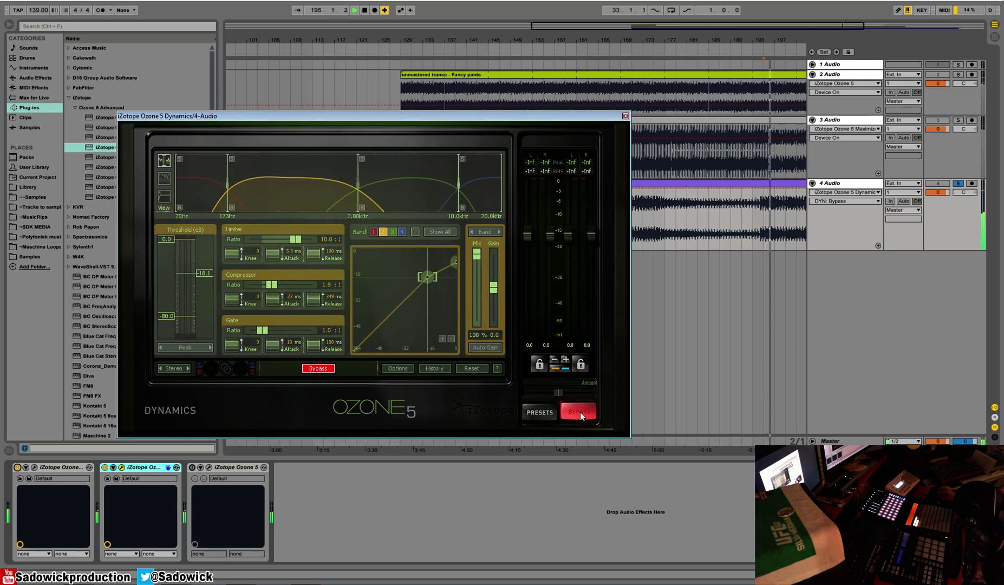
click(580, 411)
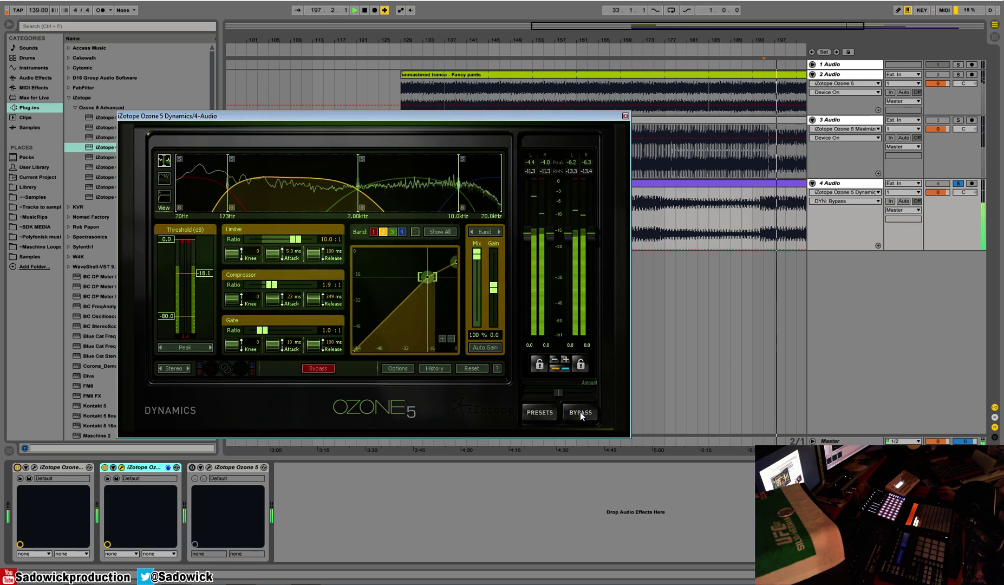
key(space)
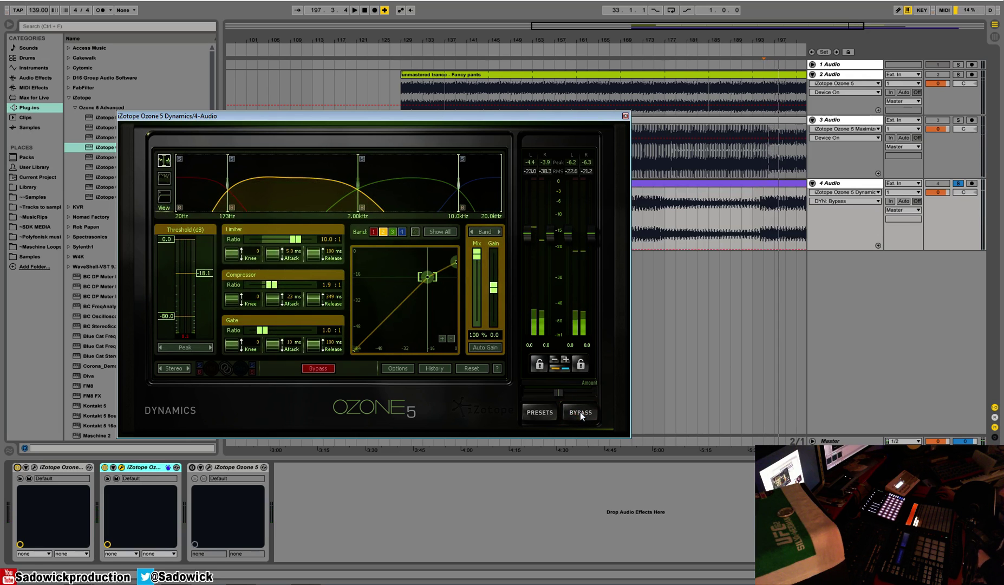
key(space)
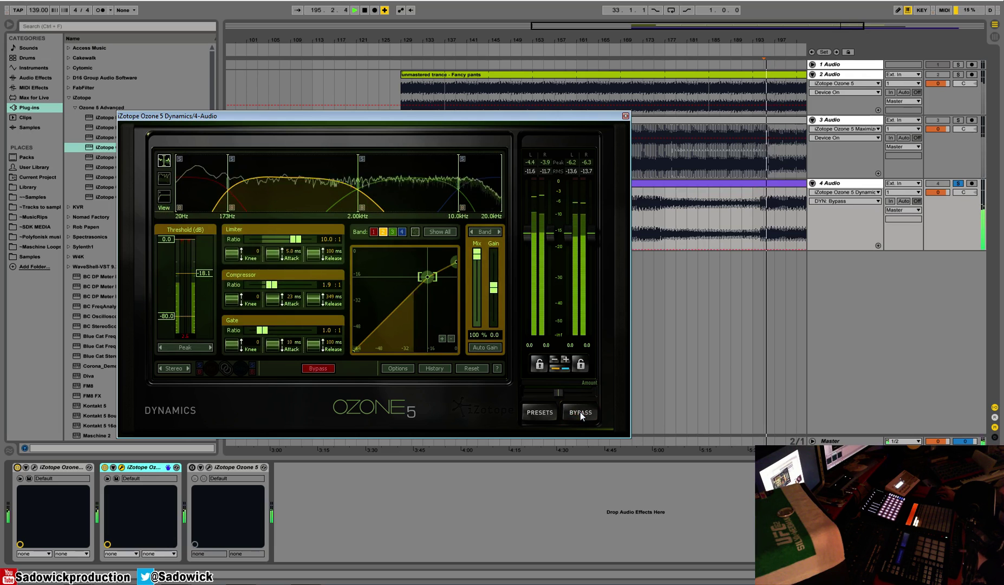
click(579, 412)
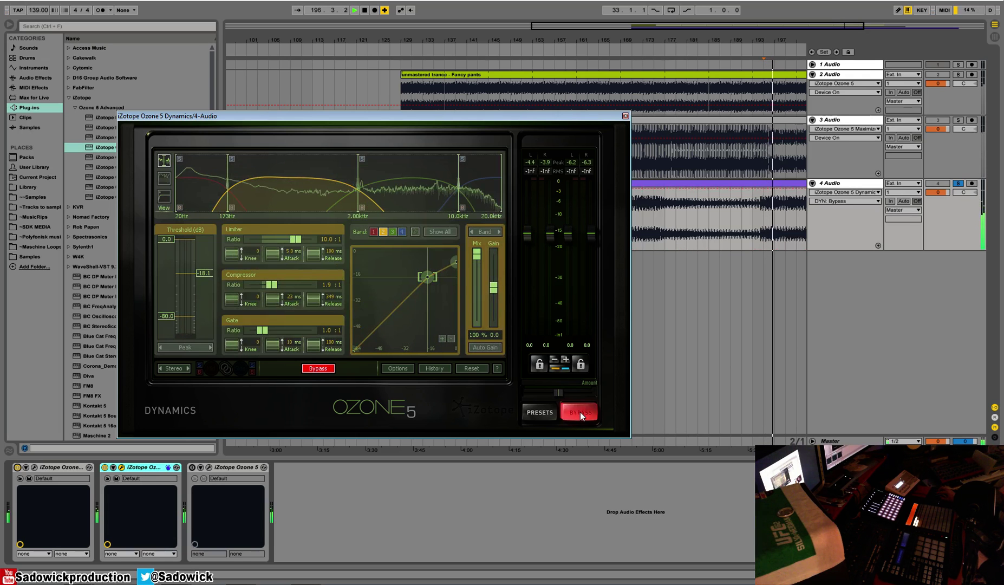
click(580, 412)
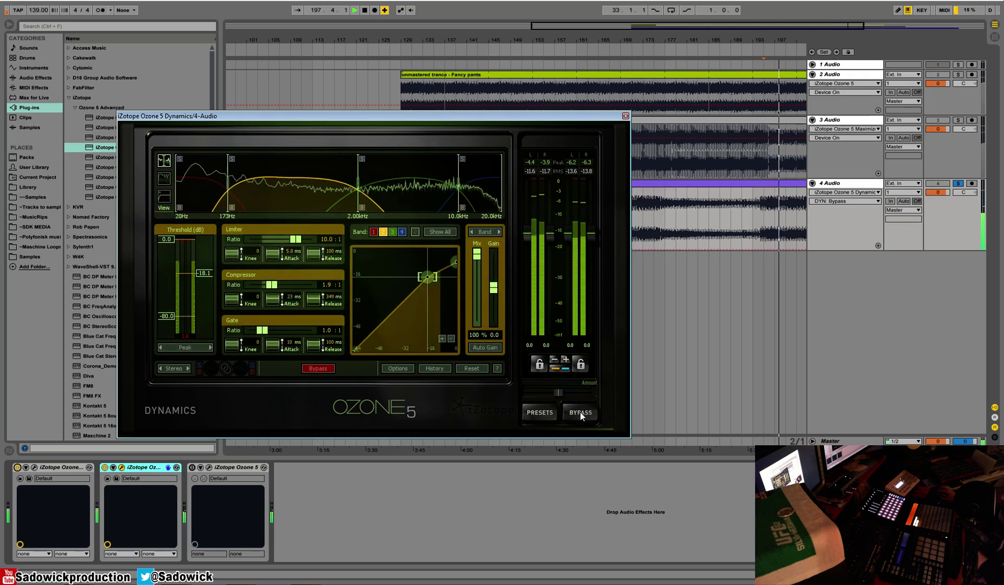
- Select Dynamics band 4, set its compressor ratio to 2:1 and lower the threshold toward -25 dB
click(469, 168)
key(space)
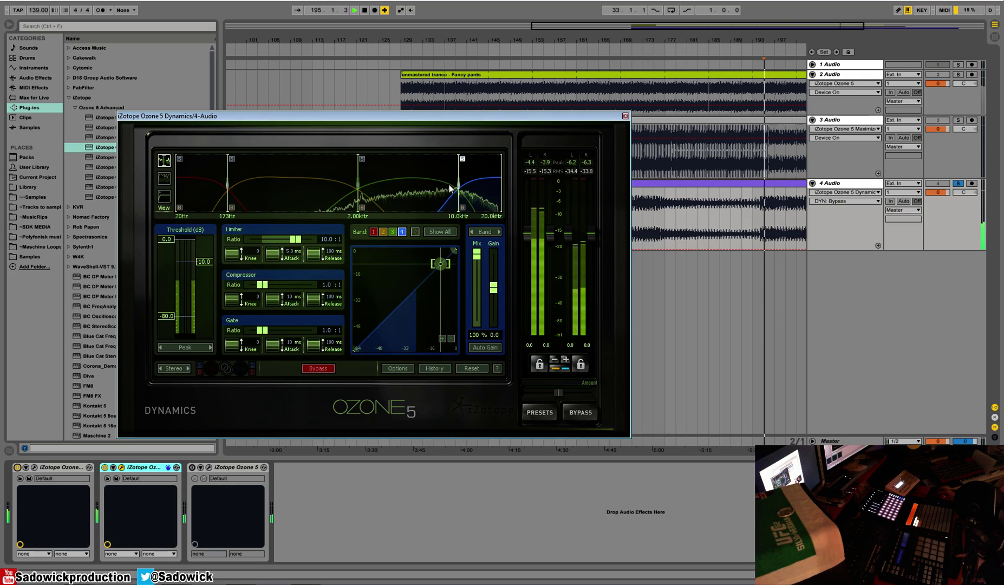
drag(194, 283, 198, 298)
click(275, 287)
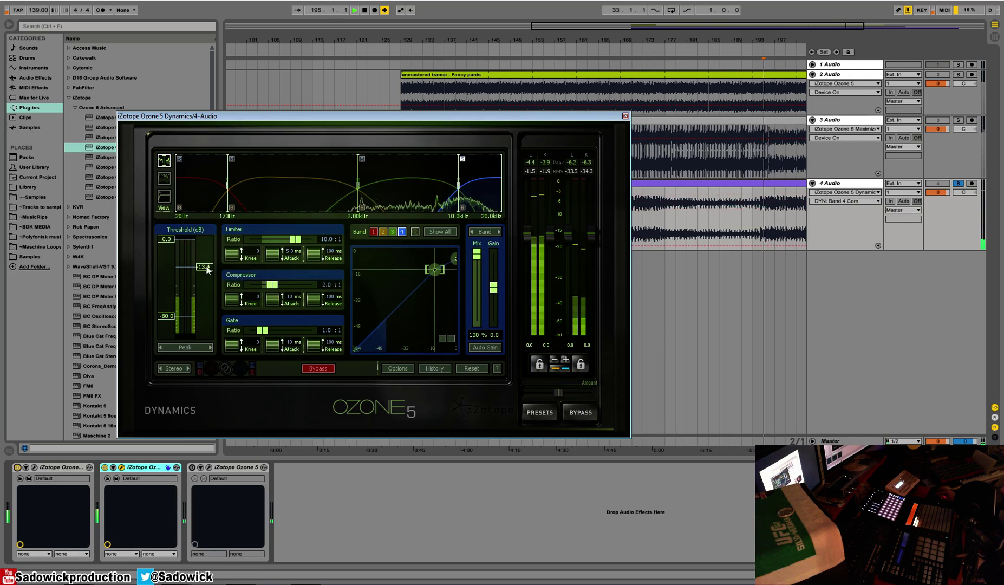
drag(207, 268, 206, 288)
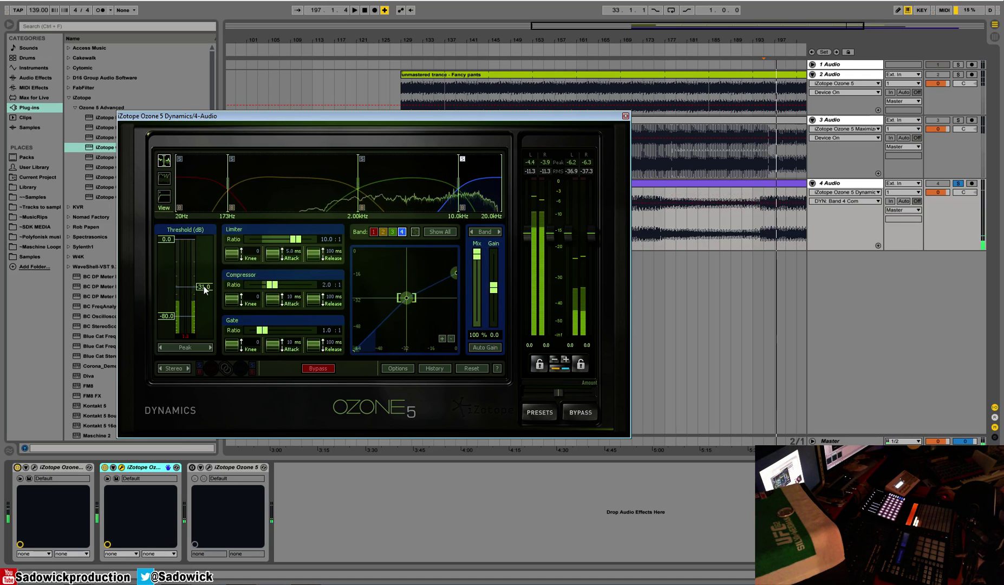
- Fine-tune band 4's threshold between about -22.5 and -34 dB, checking gain-reduction history and spectrum
click(166, 180)
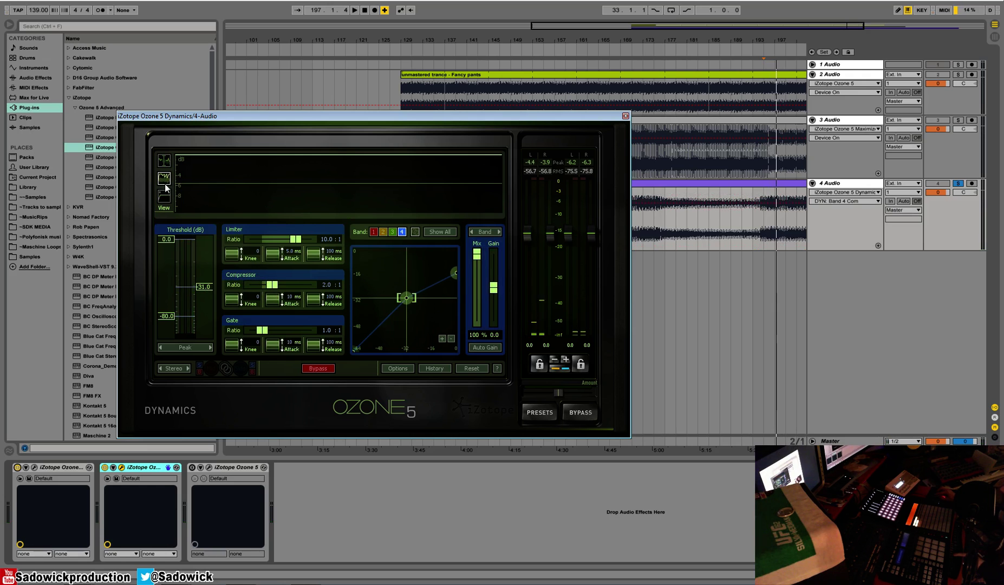
key(space)
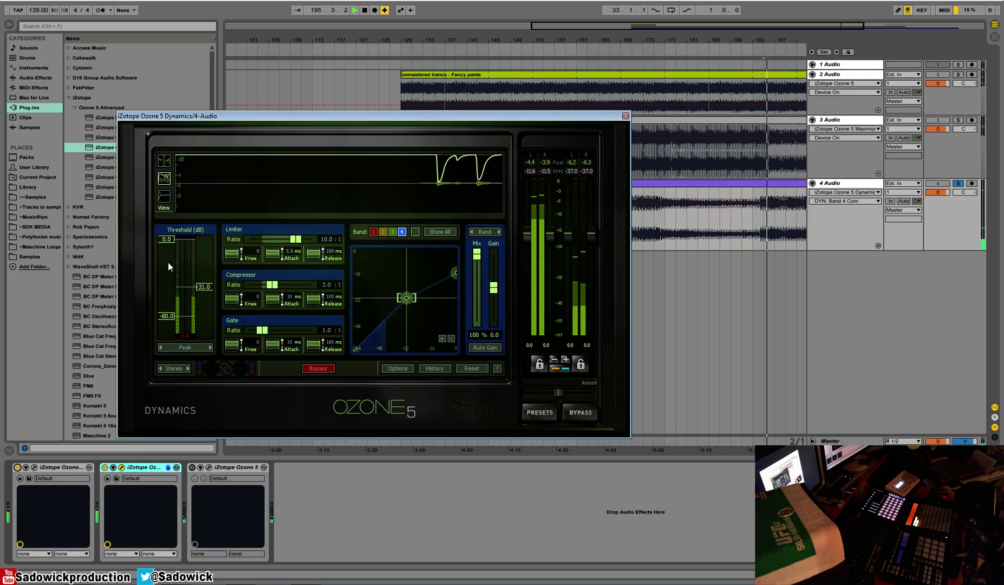
drag(202, 289, 204, 280)
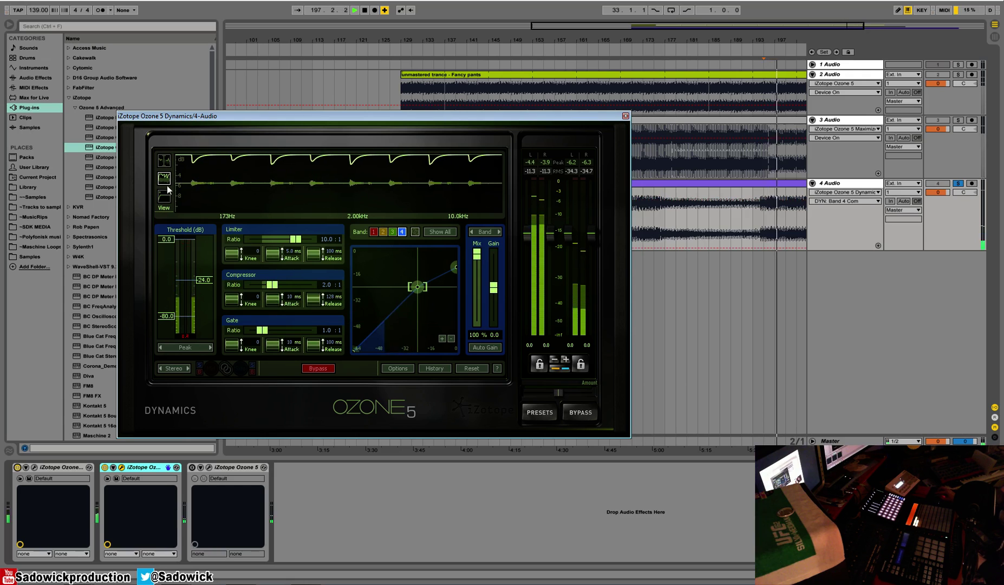
drag(207, 281, 207, 279)
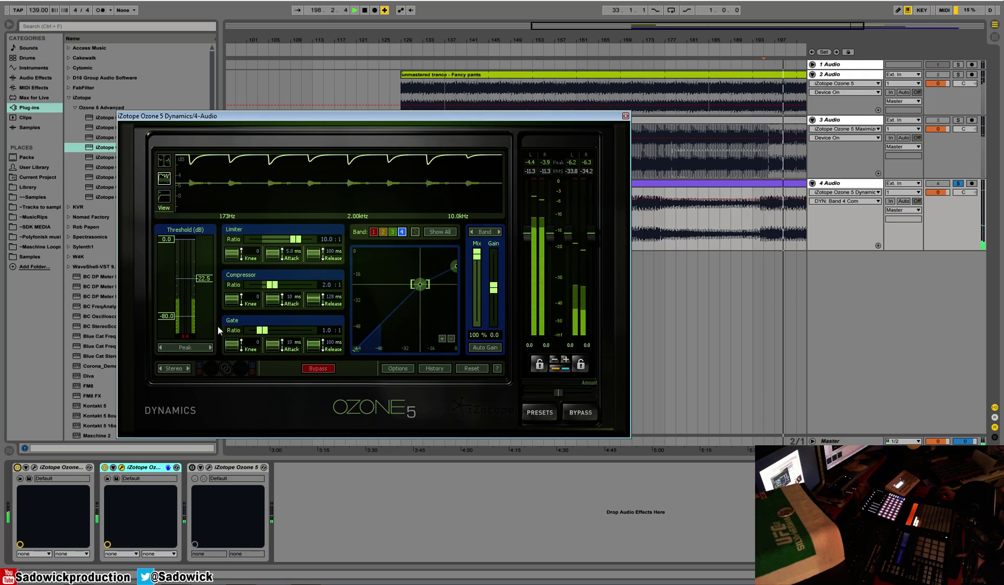
click(163, 160)
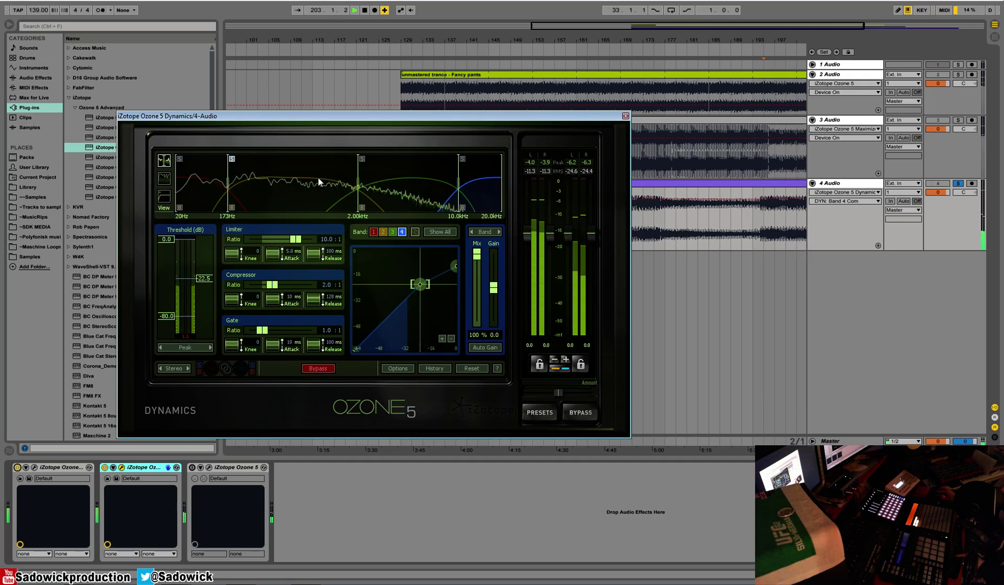
drag(179, 291, 179, 301)
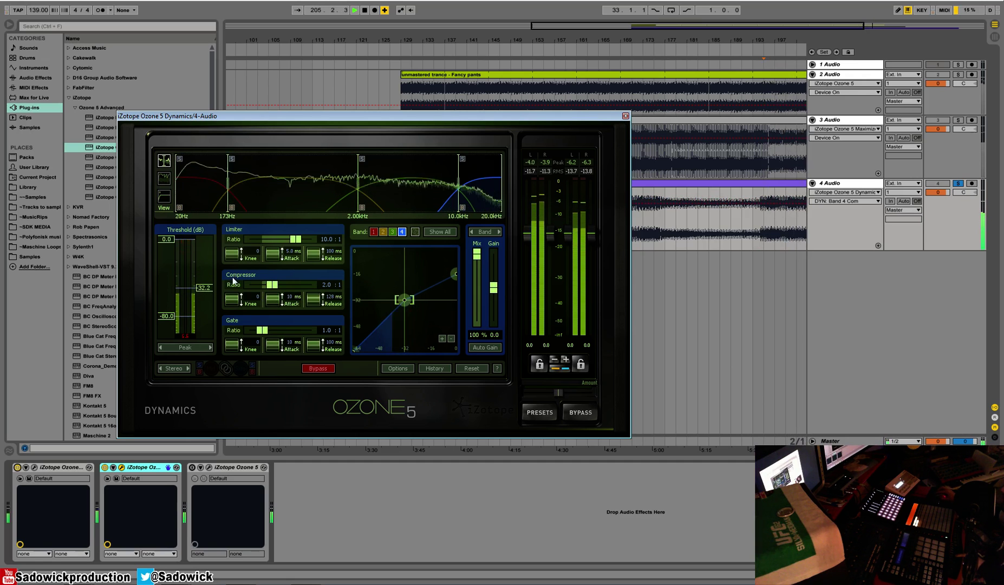
drag(209, 288, 258, 394)
drag(205, 285, 207, 292)
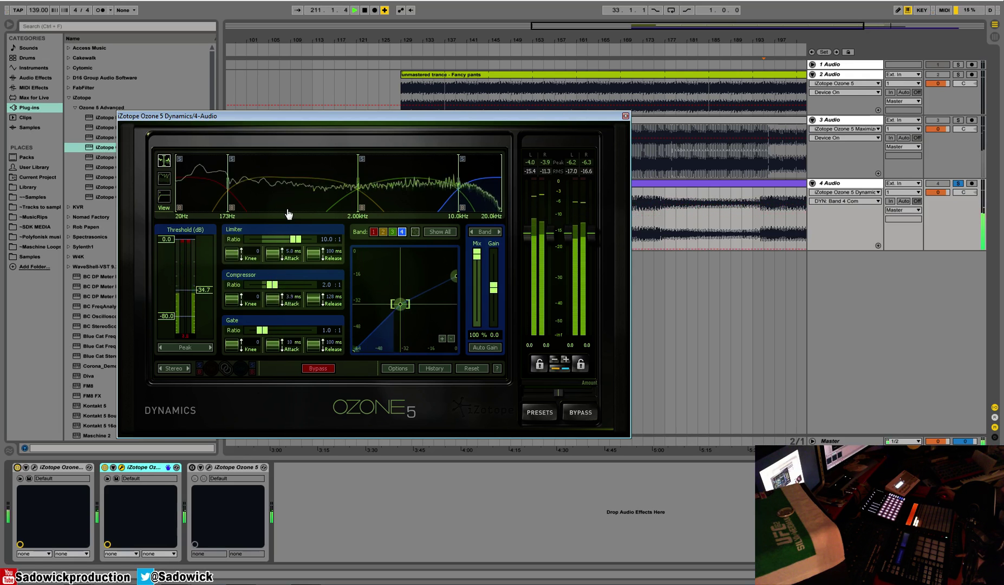
- Set band 4's compressor ratio to 4.0:1 with the threshold around -25 dB
drag(205, 290, 206, 279)
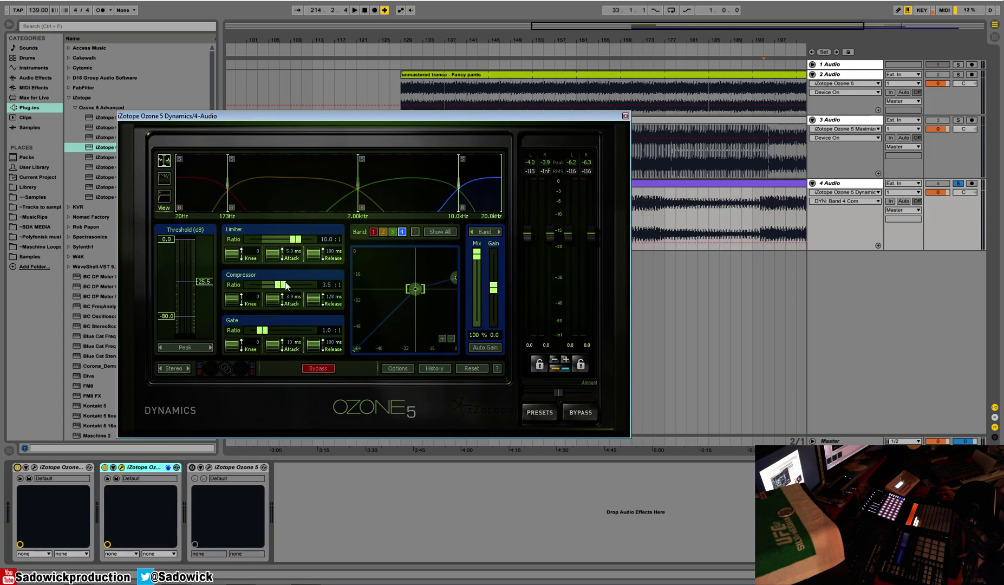
drag(289, 283, 287, 286)
key(space)
mouse_move(207, 282)
mouse_down()
mouse_move(208, 291)
mouse_move(209, 282)
mouse_up()
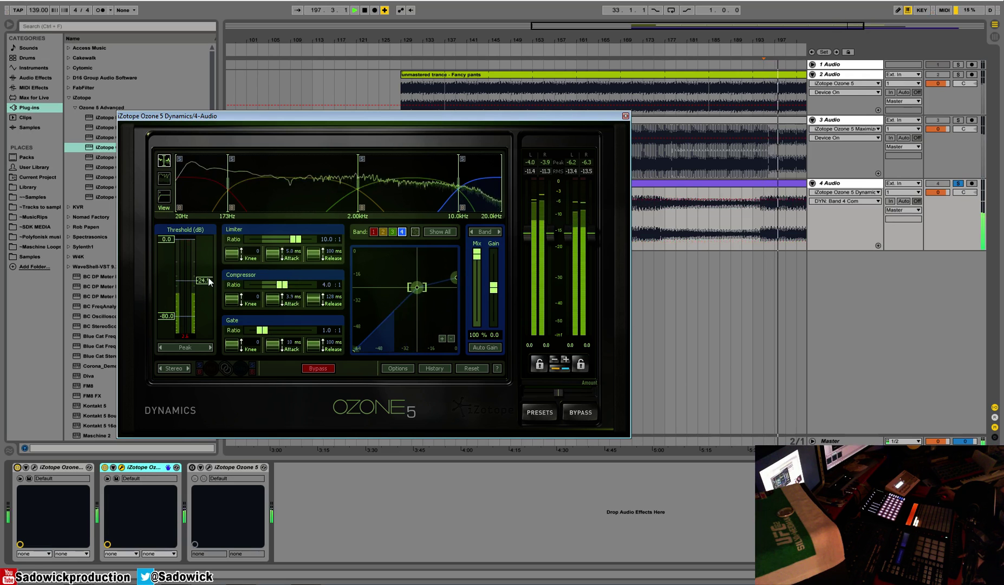
- Set band 4's compressor attack to 7.8 ms on the spectrum display
click(164, 160)
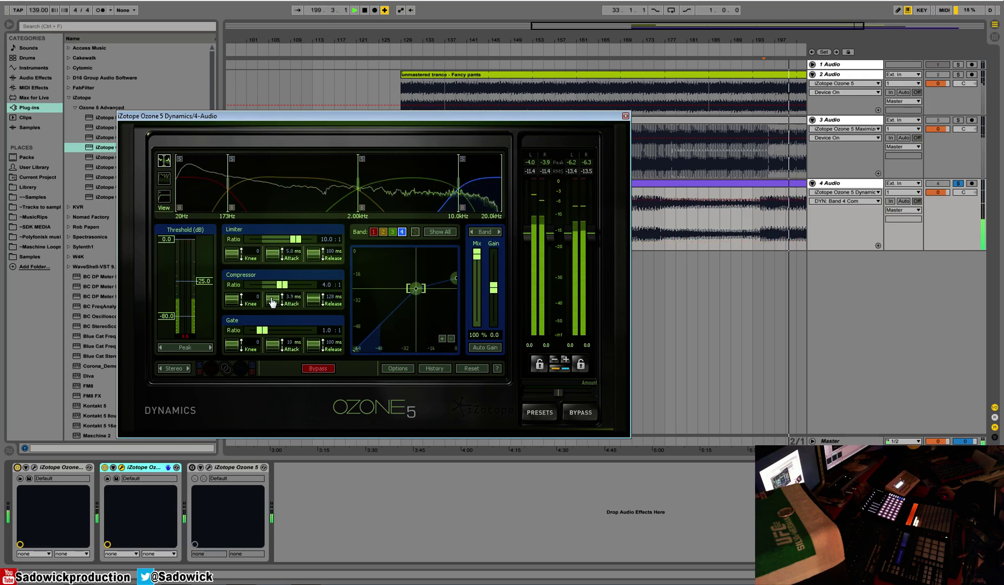
drag(274, 303, 264, 413)
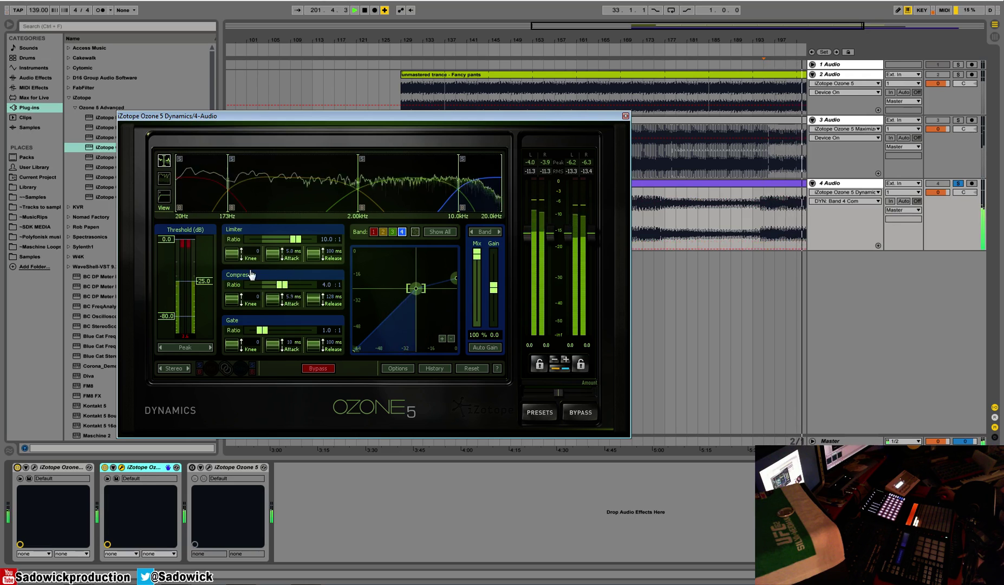
drag(273, 301, 297, 267)
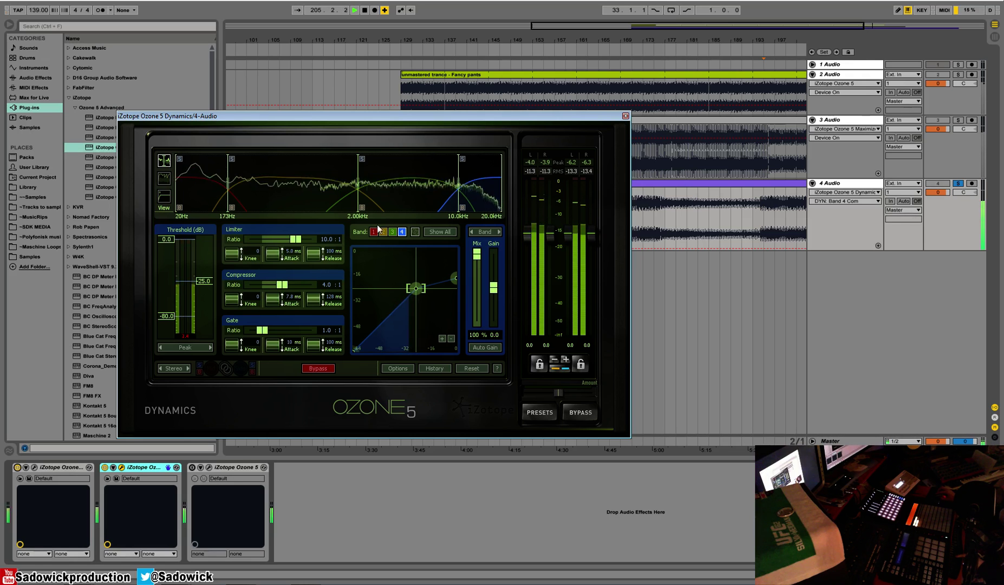
key(space)
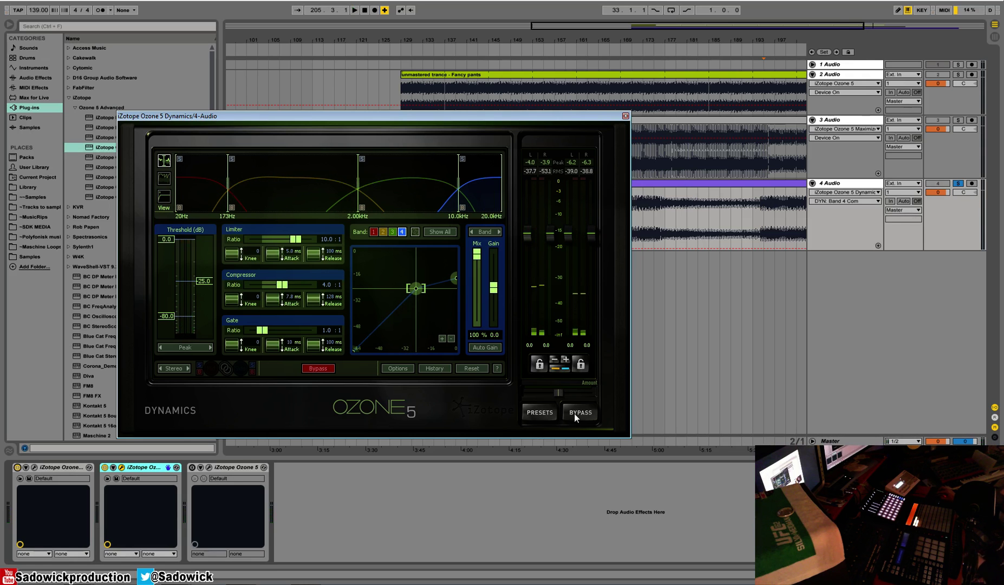
- A/B the band-4 compression against bypass from the start and bar 137, ending with Dynamics active
key(space)
click(575, 413)
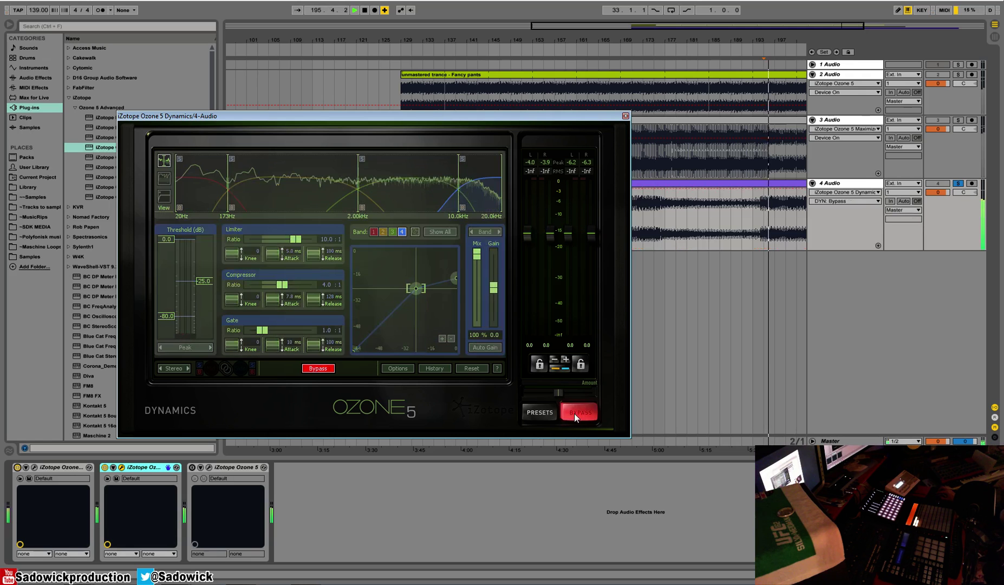
click(574, 413)
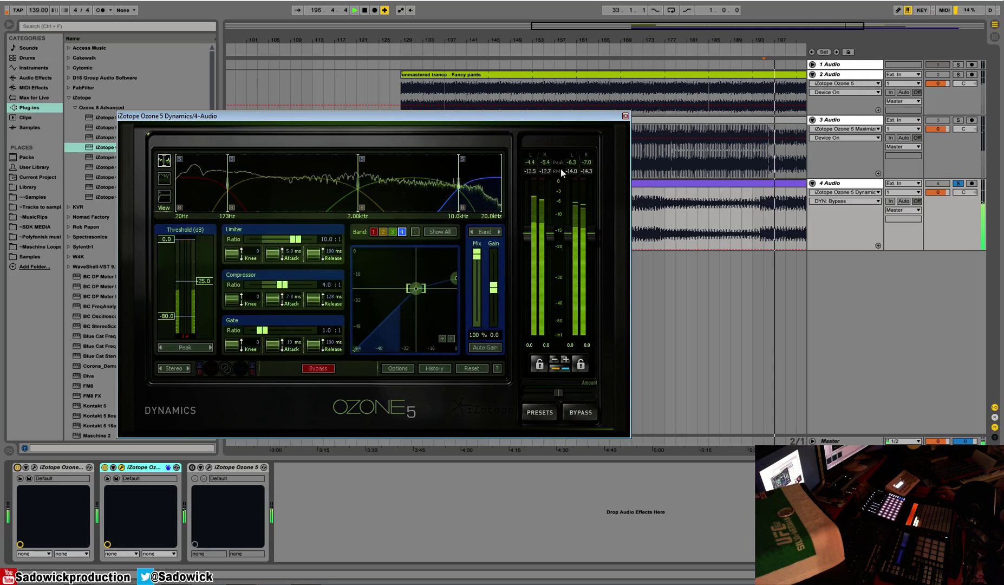
drag(552, 116, 494, 222)
click(460, 43)
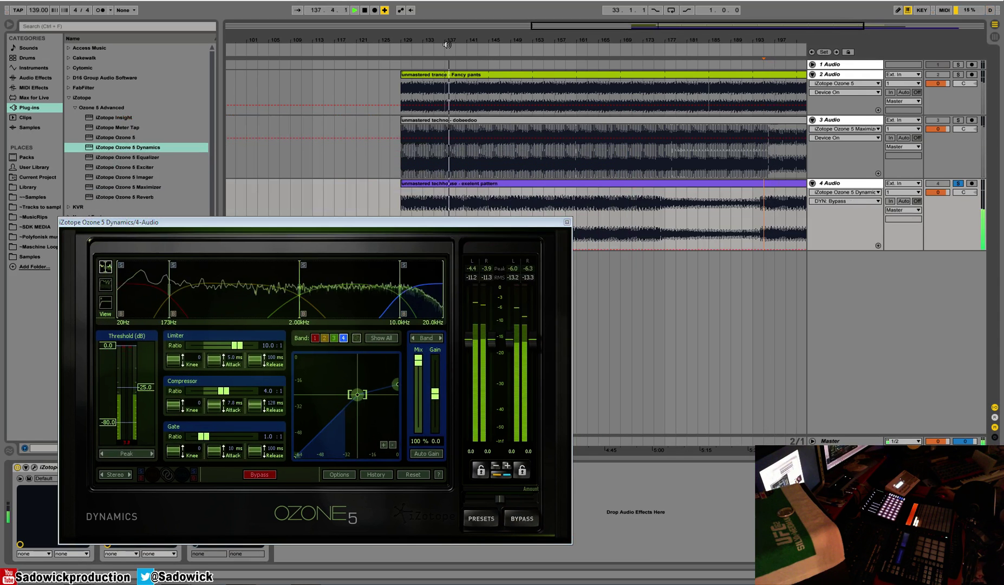
drag(431, 228, 501, 183)
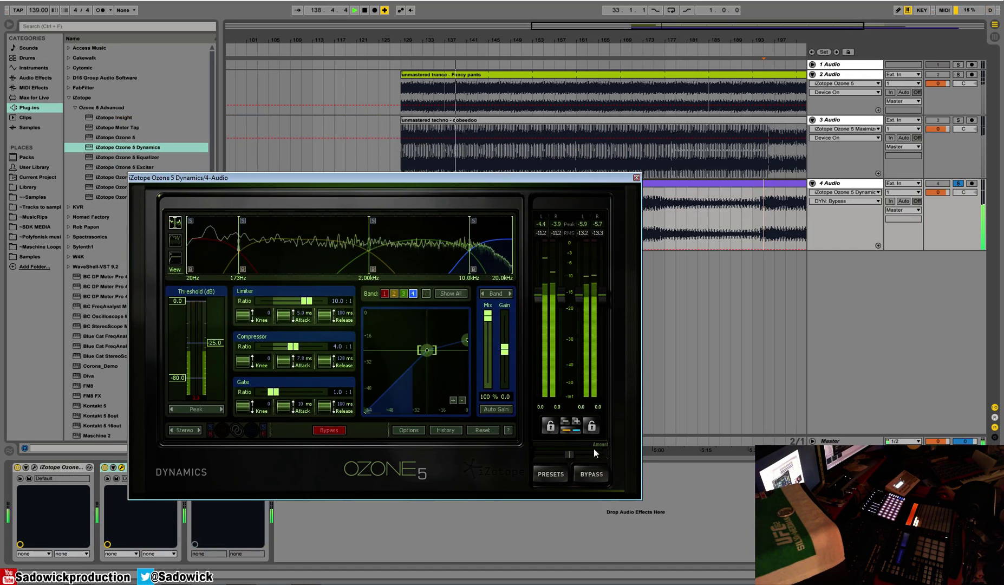
click(592, 475)
click(591, 478)
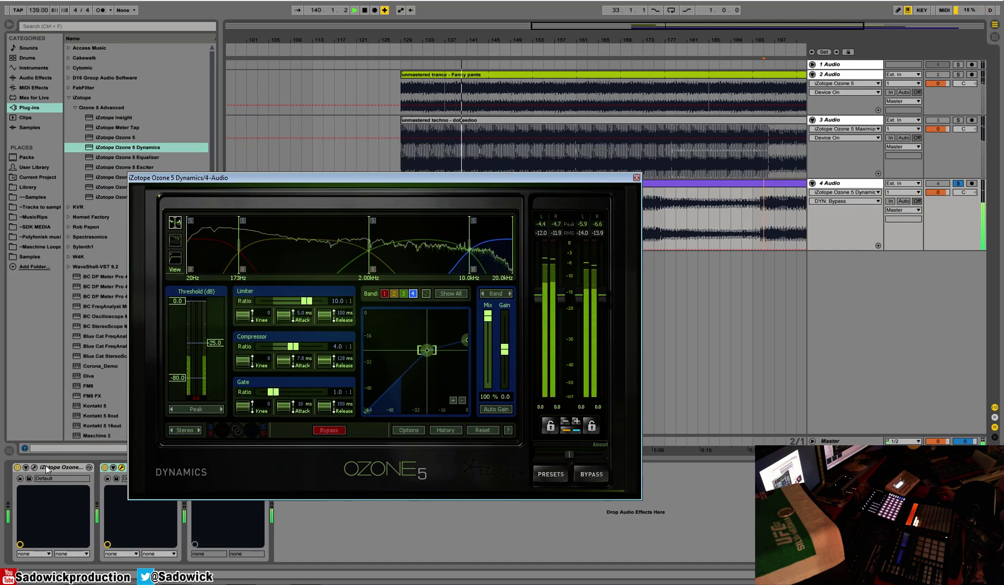
drag(357, 182, 312, 99)
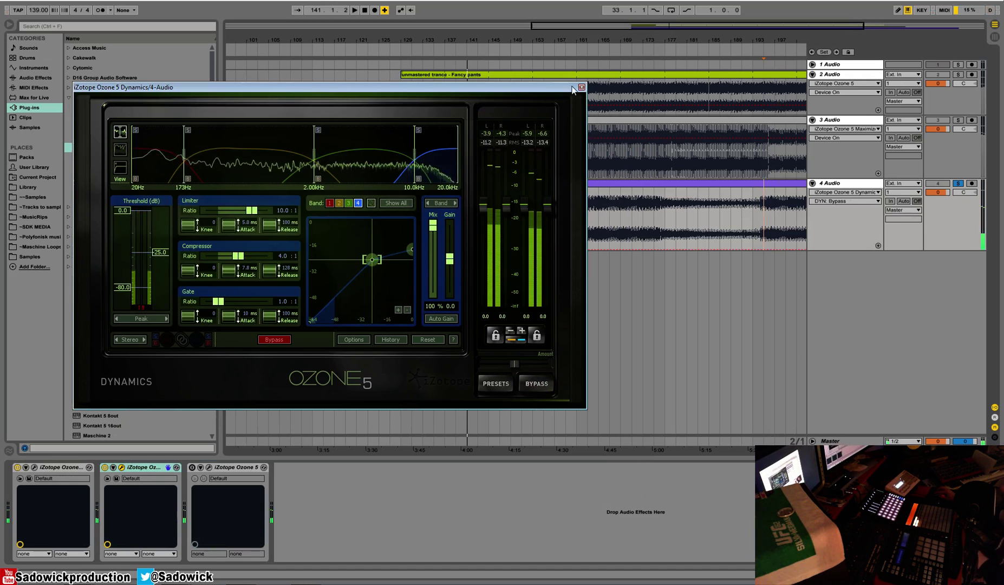
- Close the Dynamics window and switch the Ozone 5 Equalizer and second Ozone device back on
click(587, 97)
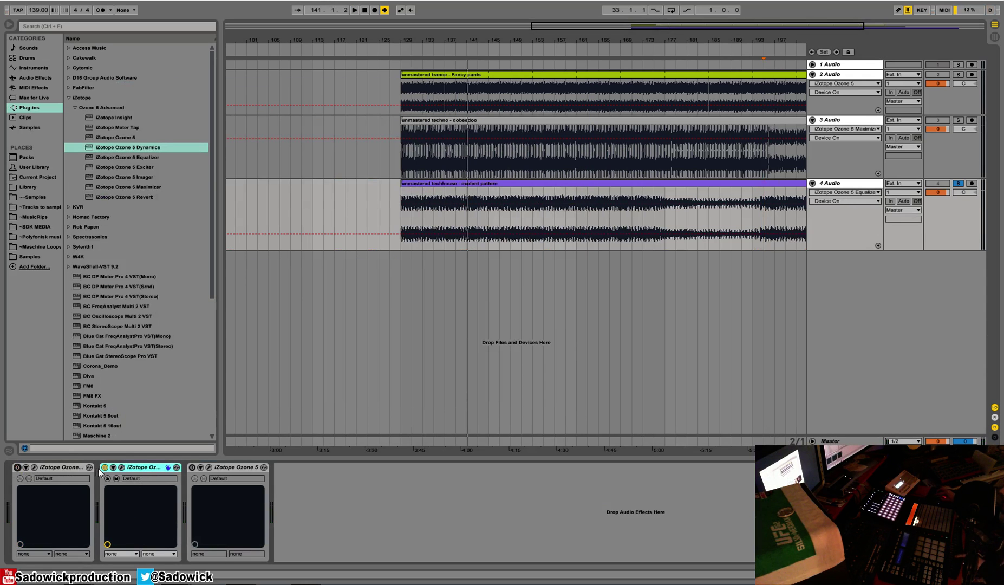
key(space)
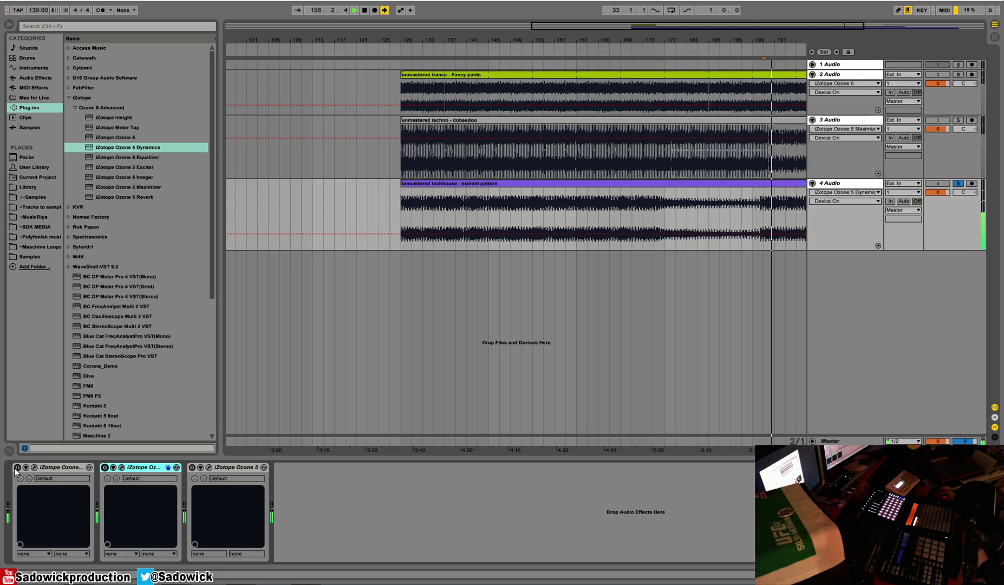
click(402, 208)
click(17, 467)
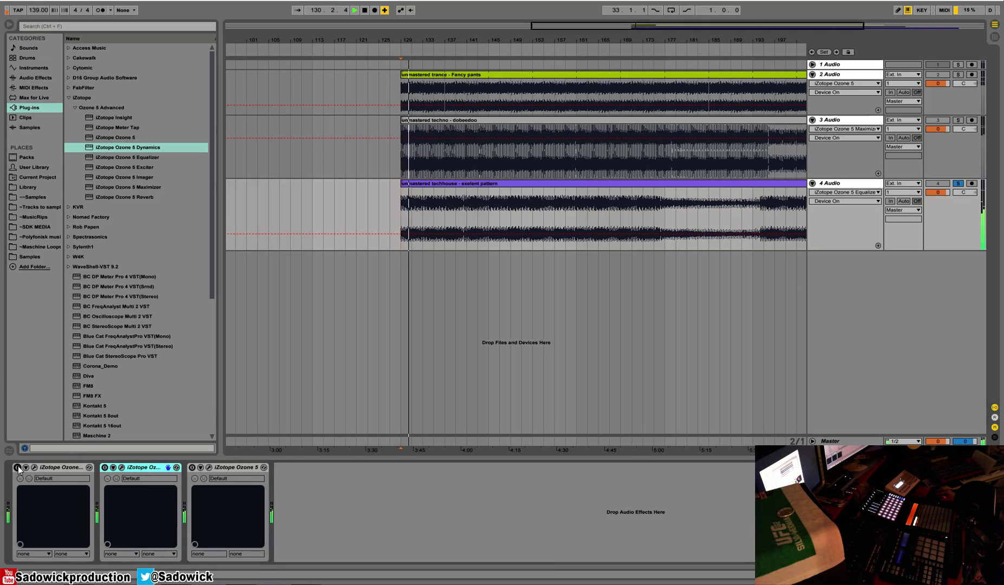
click(105, 467)
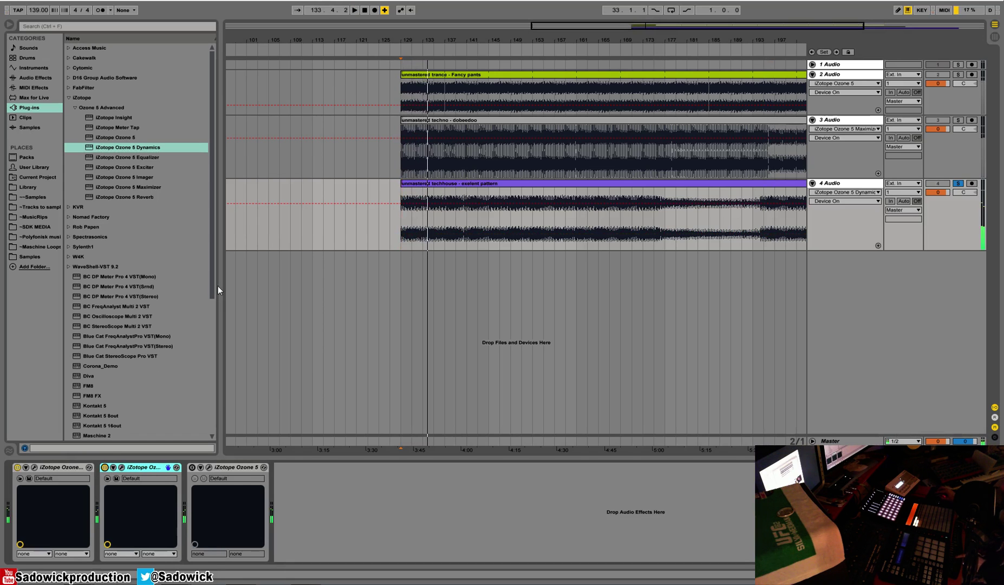
- Add Ozone 5 Dynamics as track 4's third device and remove its extra crossover bands
drag(119, 147, 191, 518)
right_click(219, 144)
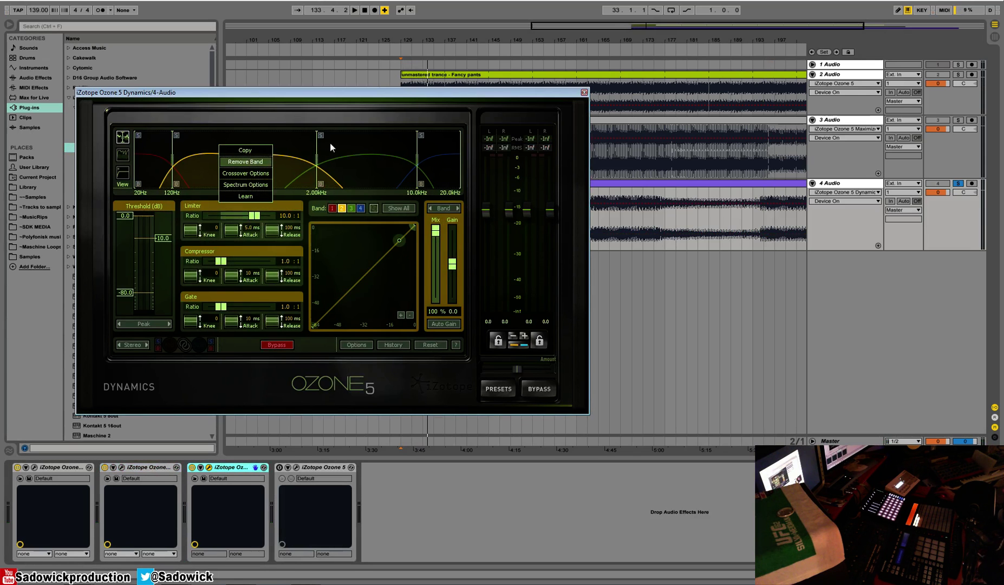
key(Return)
right_click(363, 147)
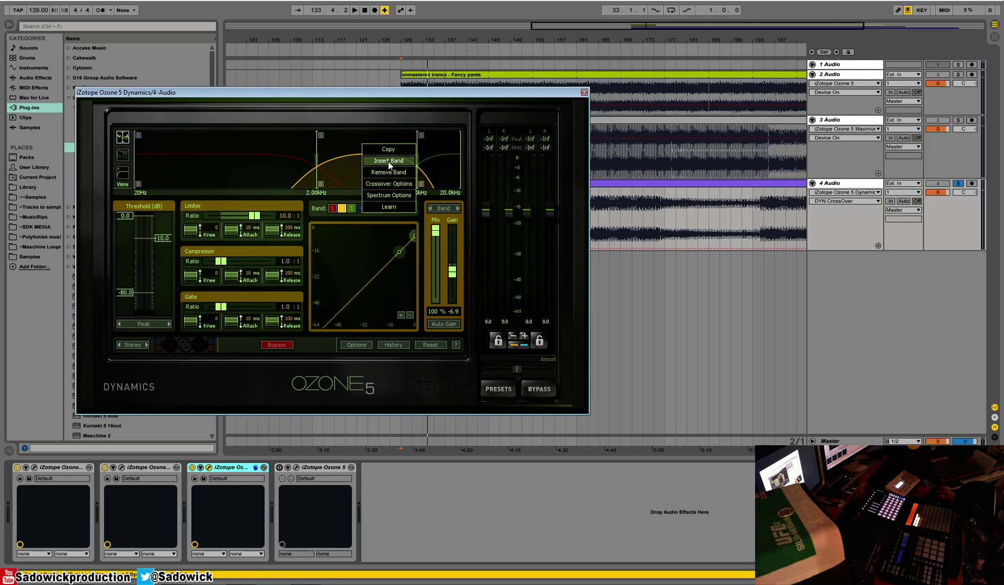
key(Return)
right_click(442, 146)
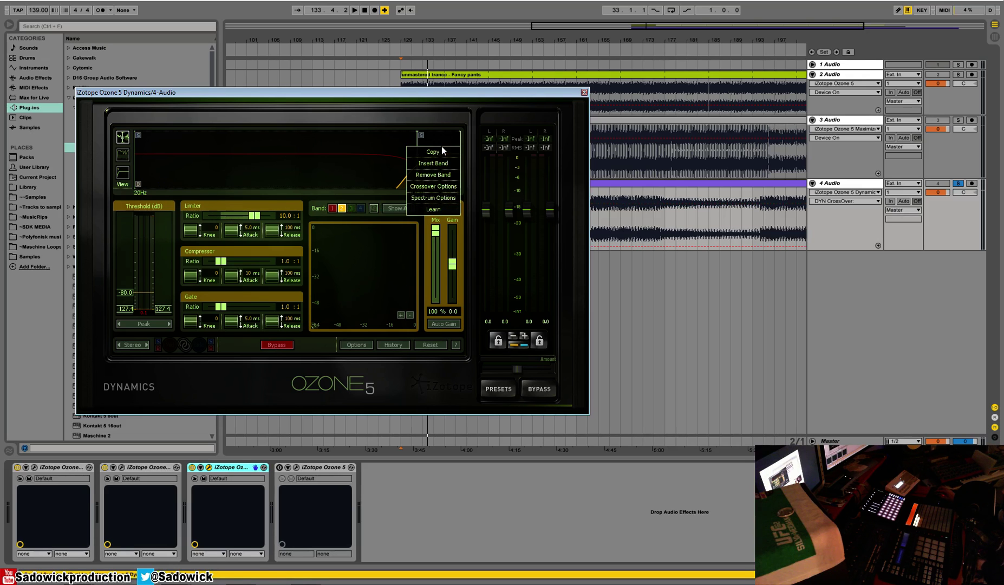
- Leave a single full-range band and set the compressor ratio to 4.7, threshold near -8.9 dB
click(436, 173)
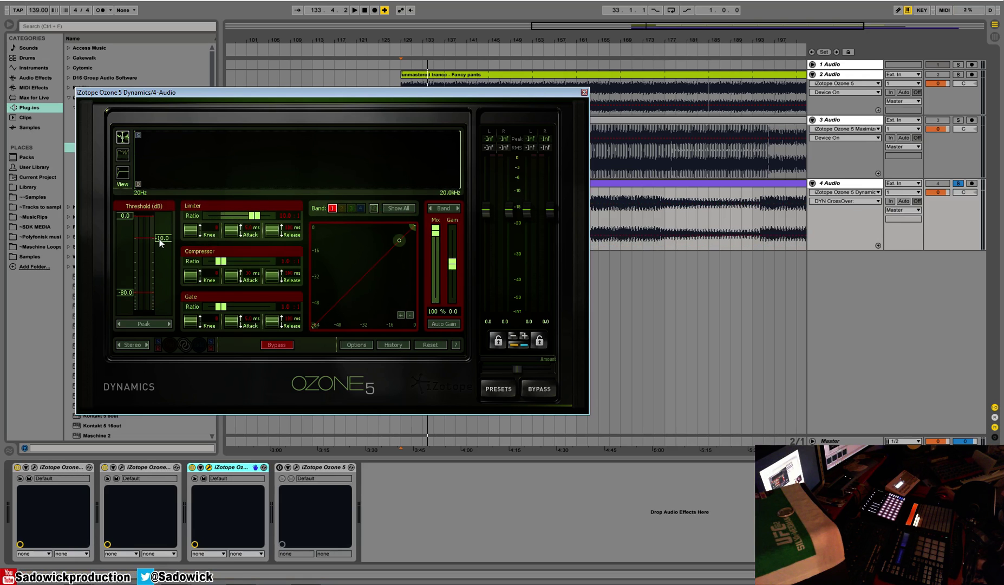
key(space)
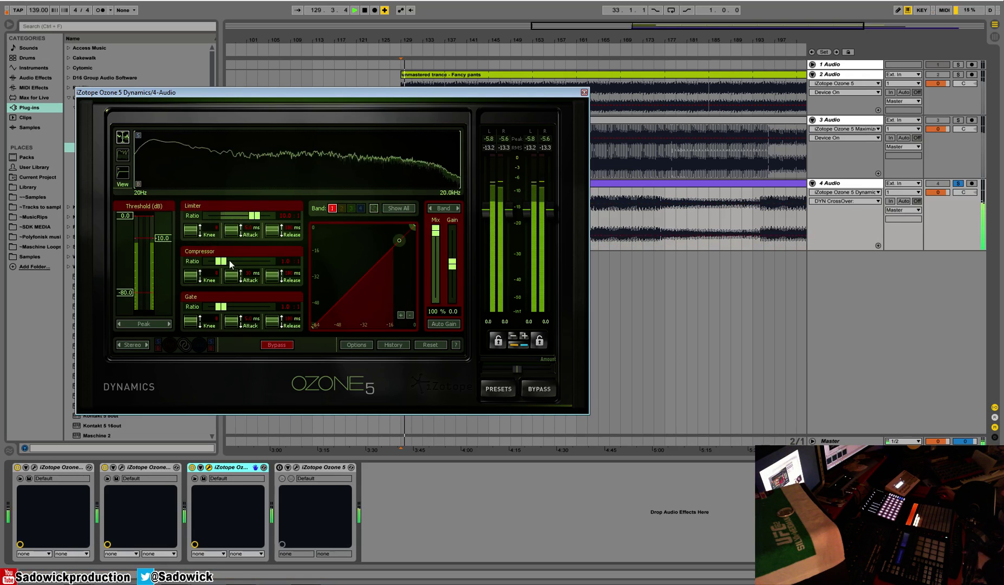
key(space)
drag(220, 261, 244, 264)
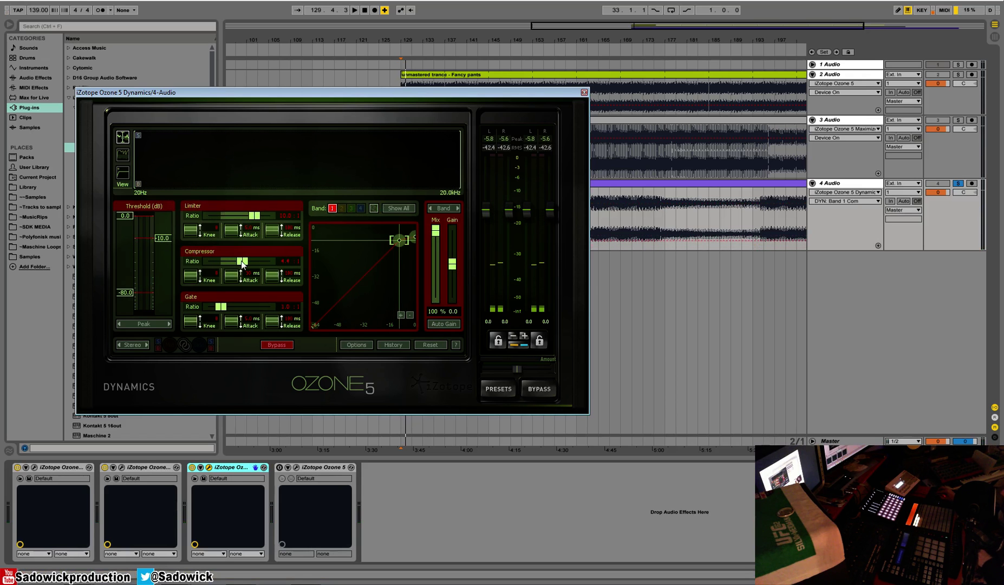
key(space)
mouse_move(170, 238)
mouse_down()
mouse_move(170, 230)
mouse_move(172, 257)
mouse_move(173, 239)
mouse_up()
- Refine the threshold to -10.4 dB in the gain-reduction view and A/B against bypass
click(123, 153)
key(space)
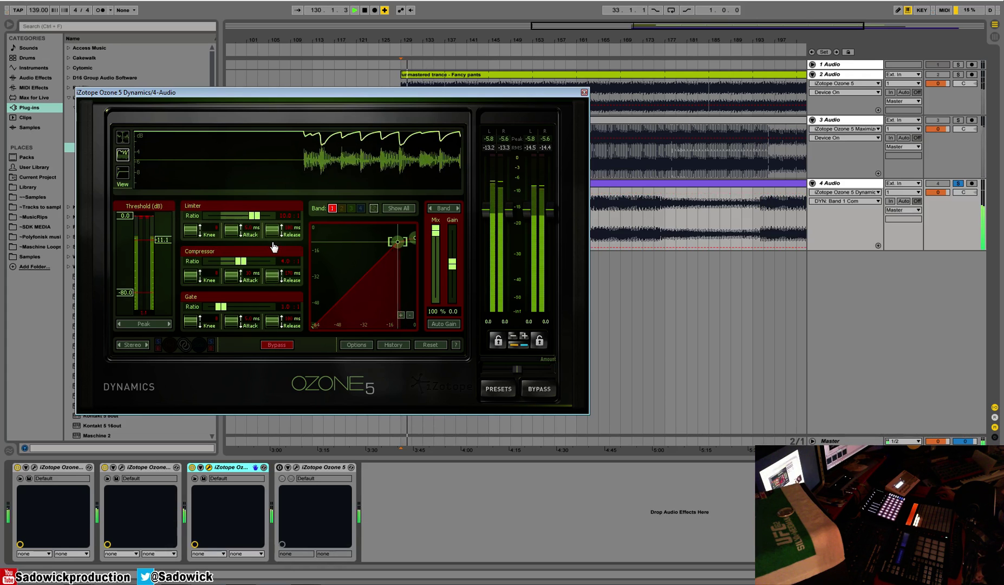
key(space)
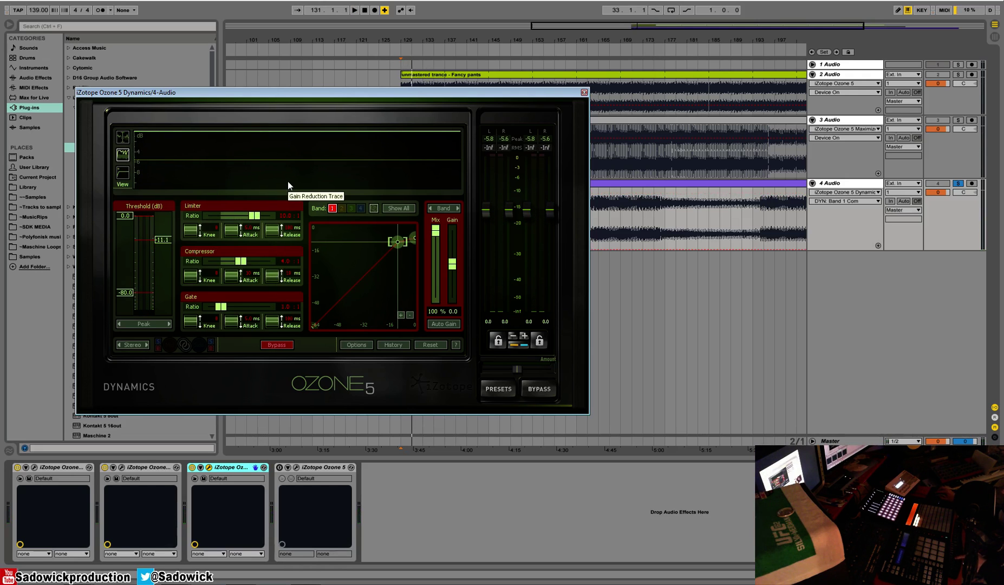
key(space)
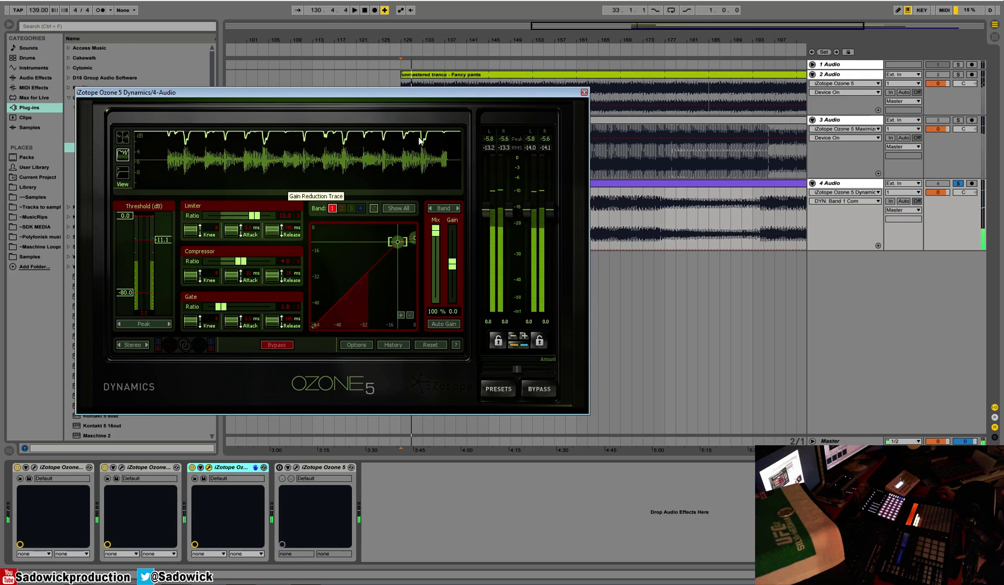
key(space)
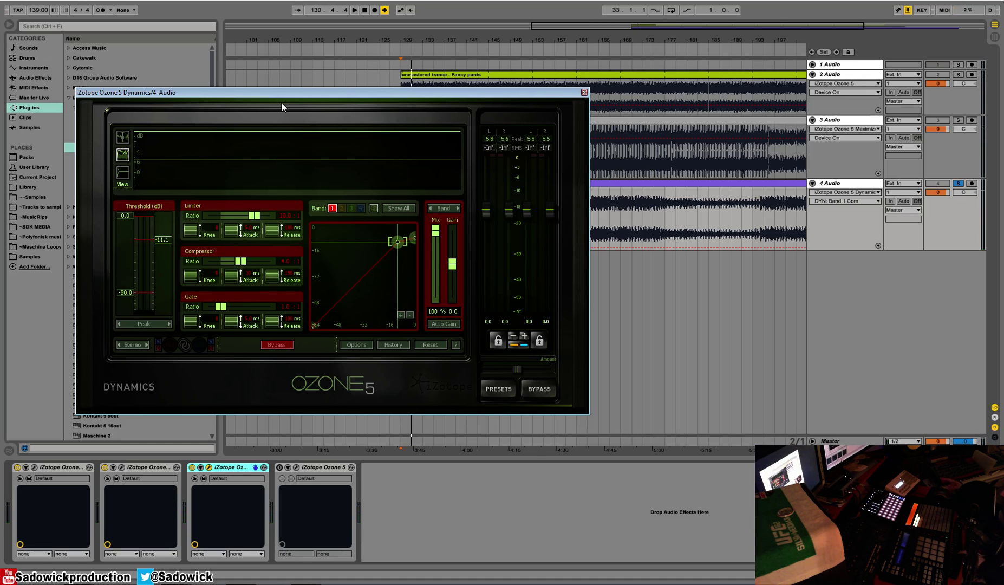
key(space)
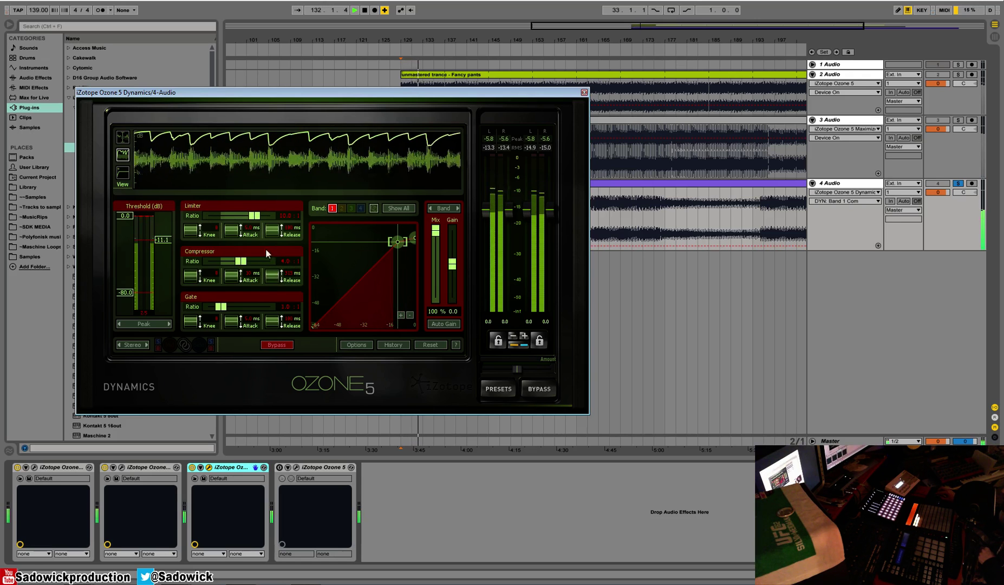
drag(161, 244, 161, 242)
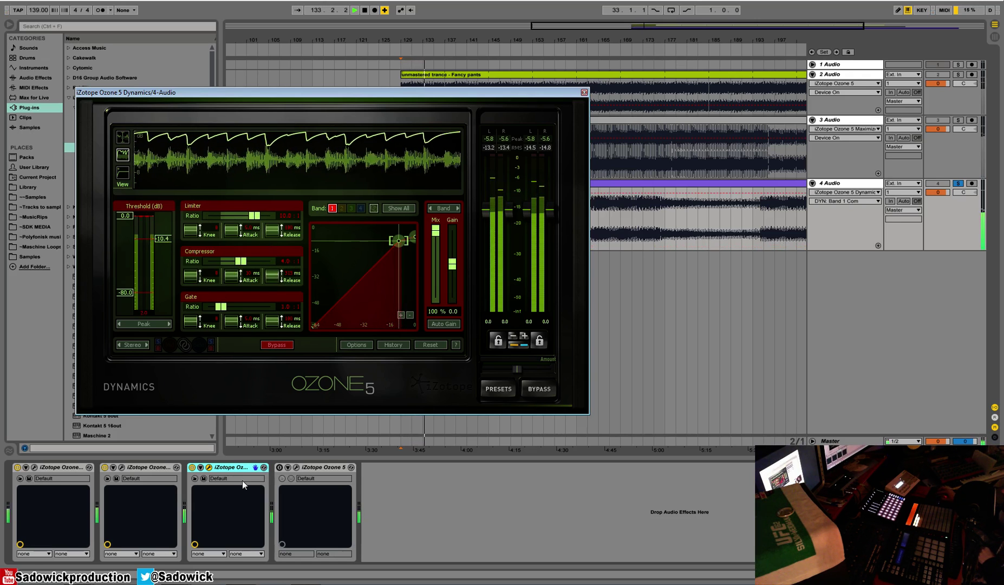
click(192, 467)
click(192, 467)
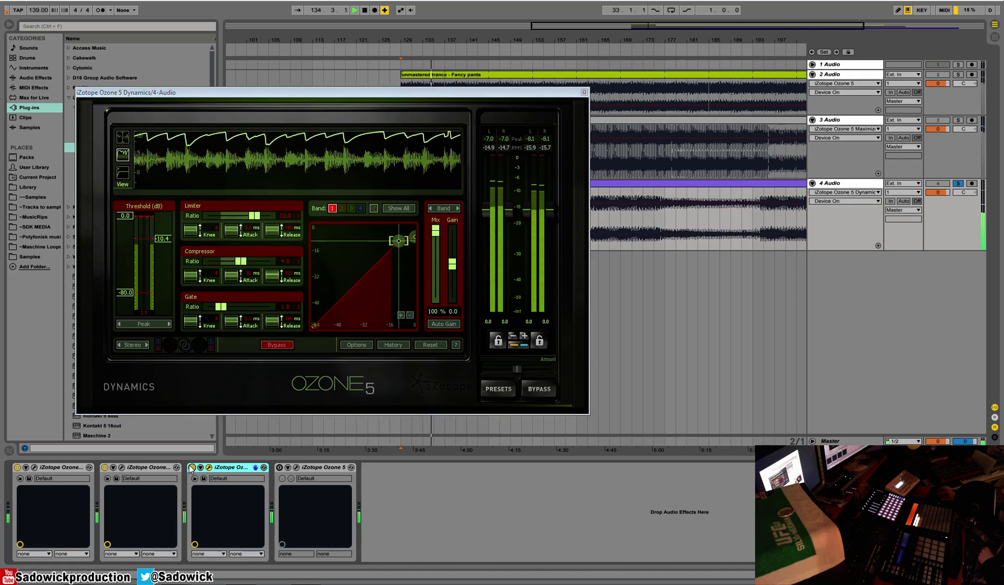
- Close the Dynamics window, then play from the start with all four Ozone devices switched on
click(584, 93)
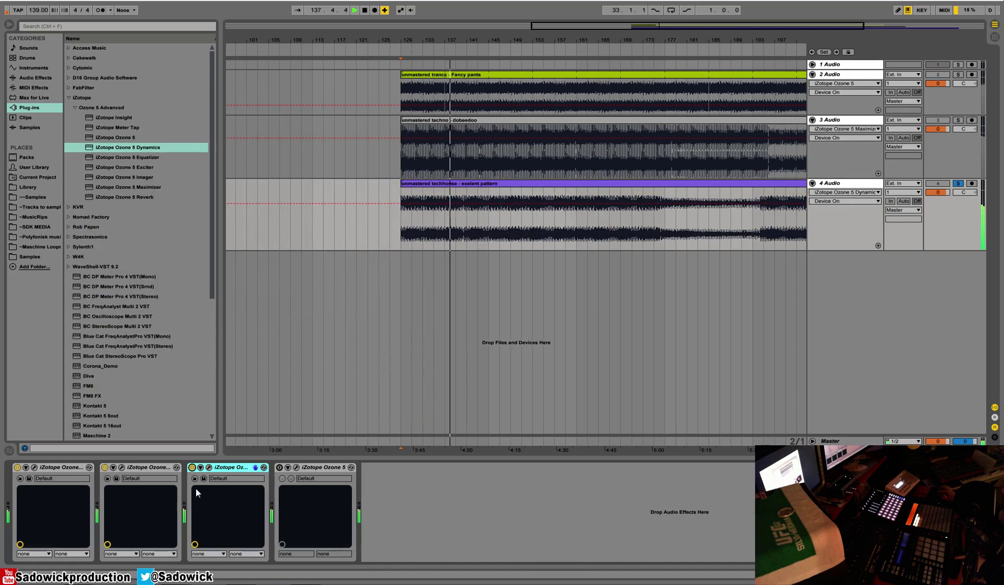
click(25, 468)
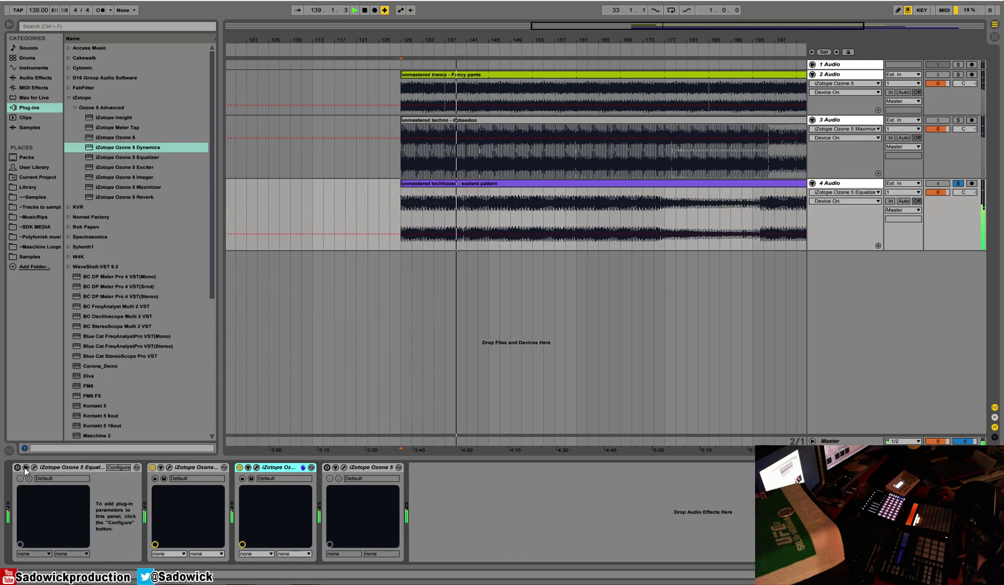
click(24, 467)
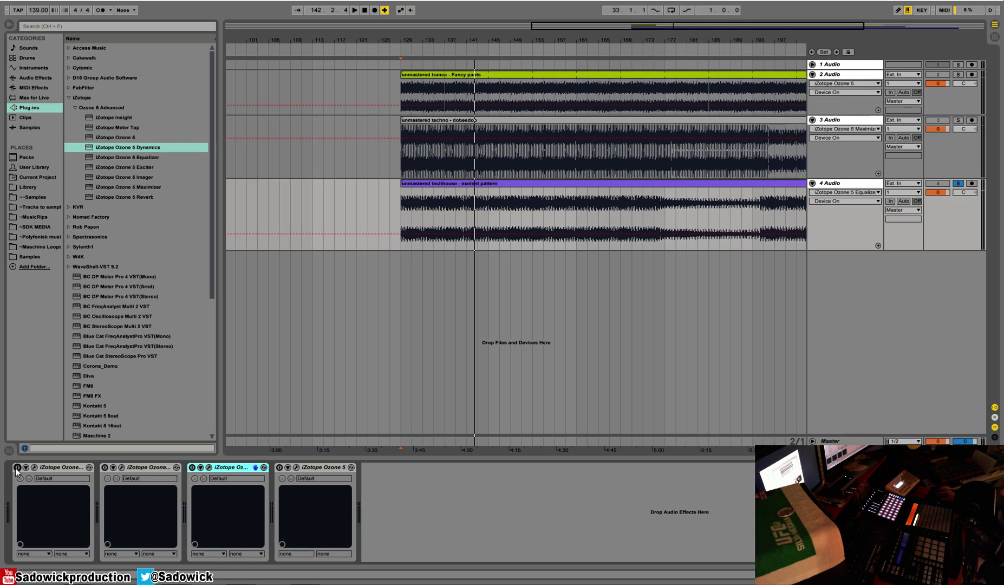
key(space)
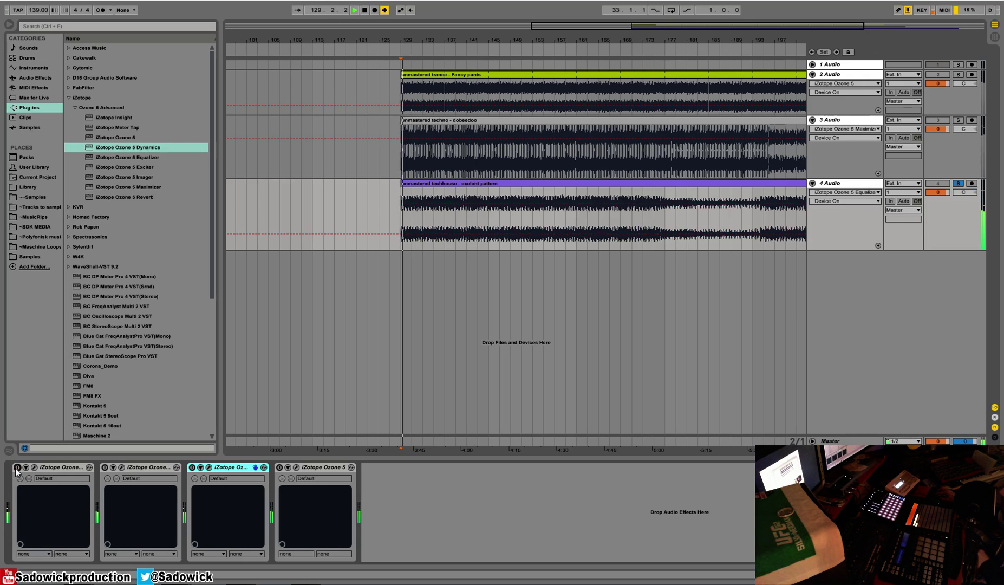
click(17, 468)
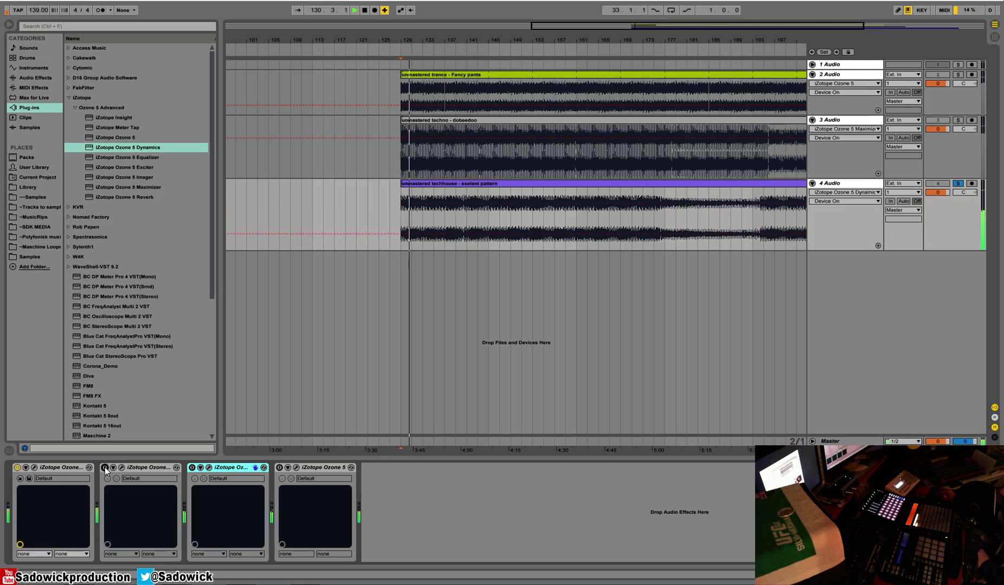
click(104, 466)
click(192, 467)
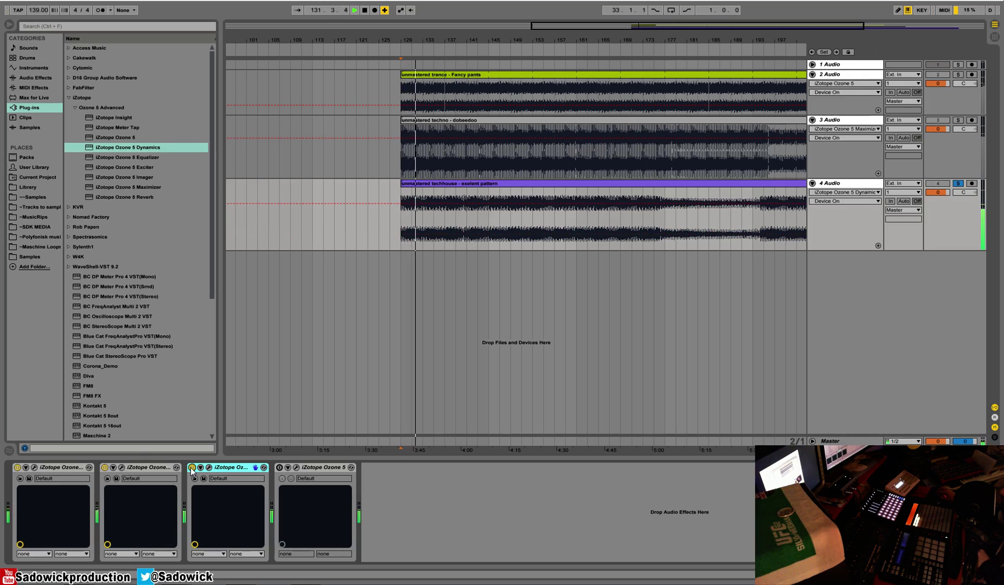
click(279, 467)
- In Ozone 5, enable the Equalizer and lower the top band to 11272 Hz, -1.3 dB
click(296, 468)
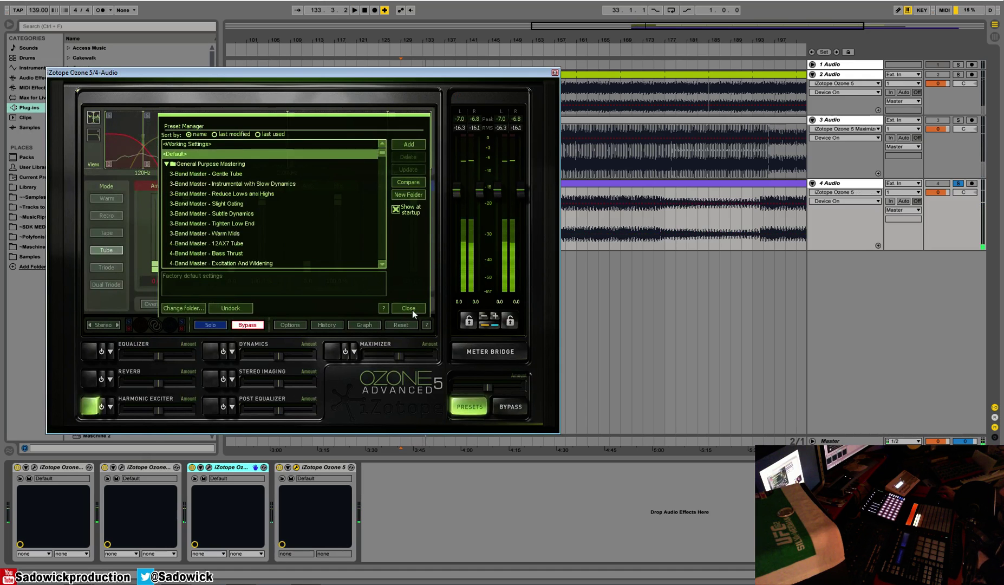
click(411, 310)
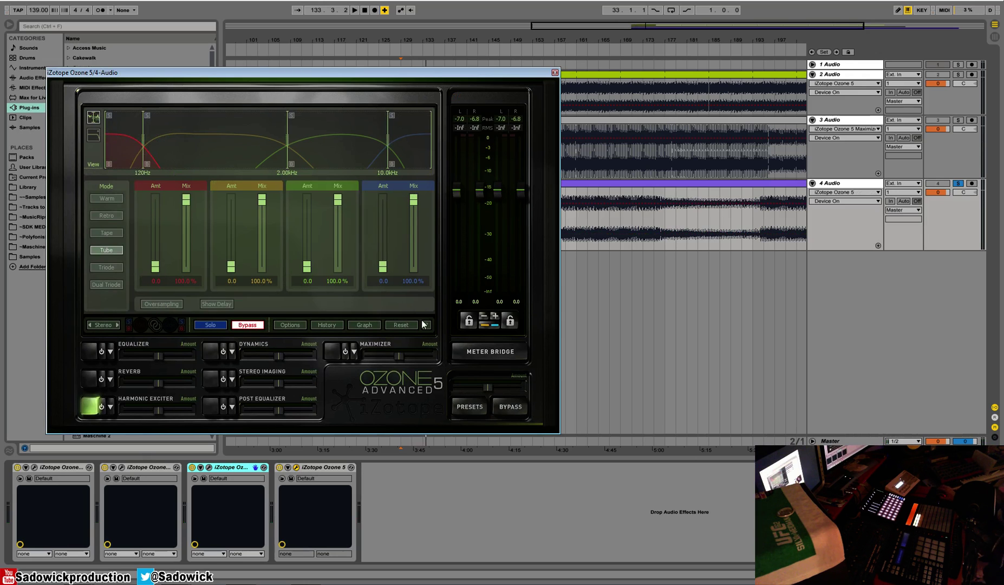
click(90, 351)
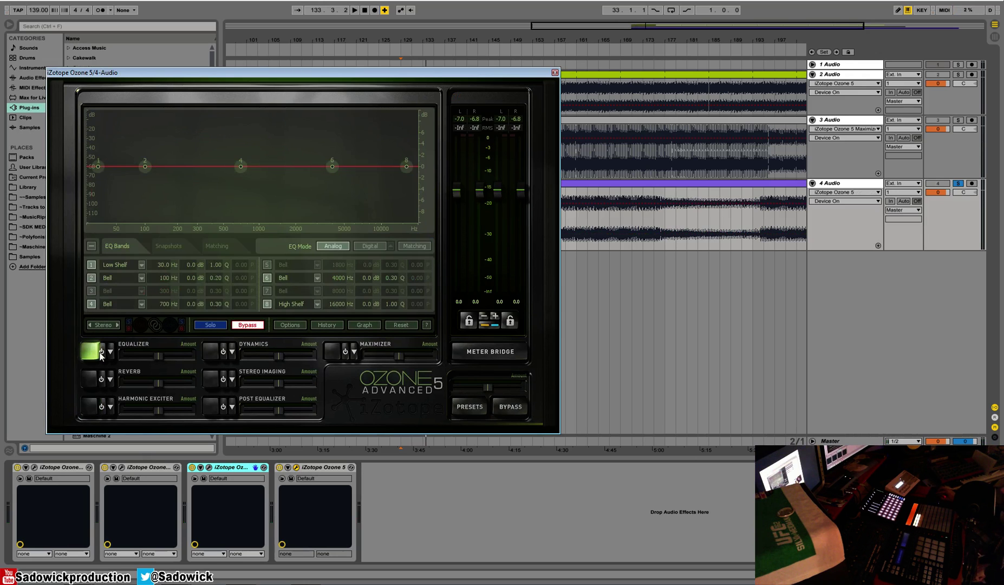
click(102, 352)
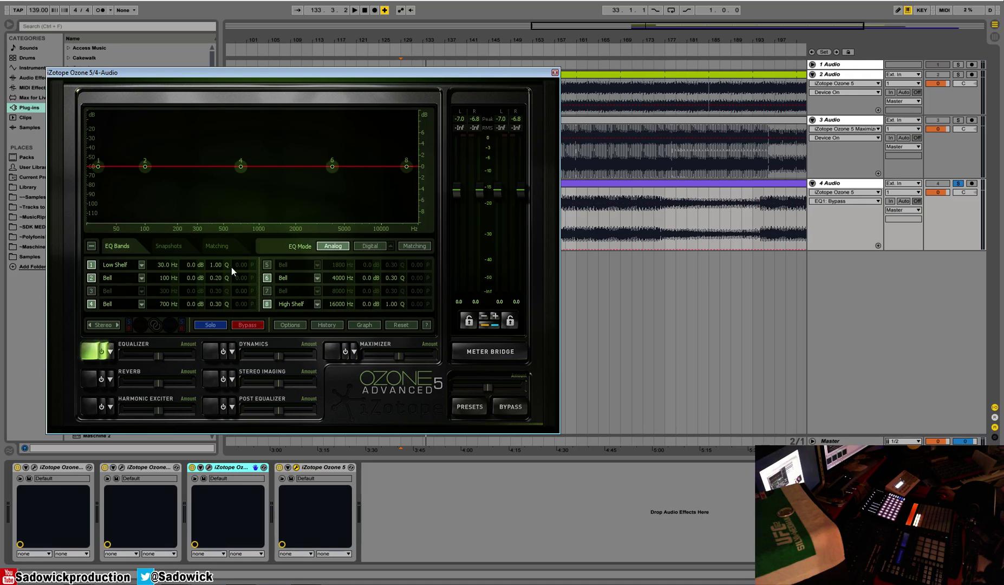
key(space)
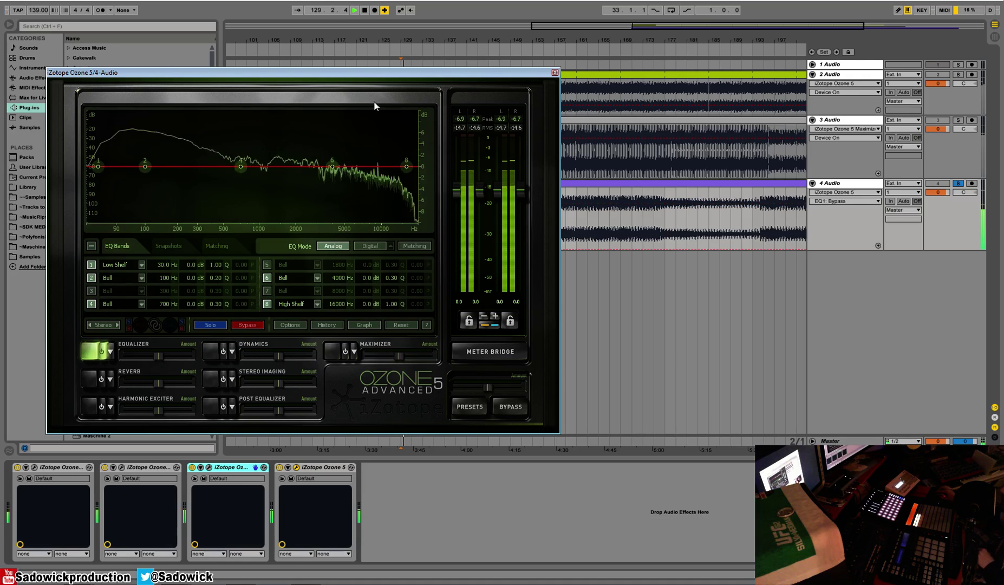
drag(407, 167, 412, 187)
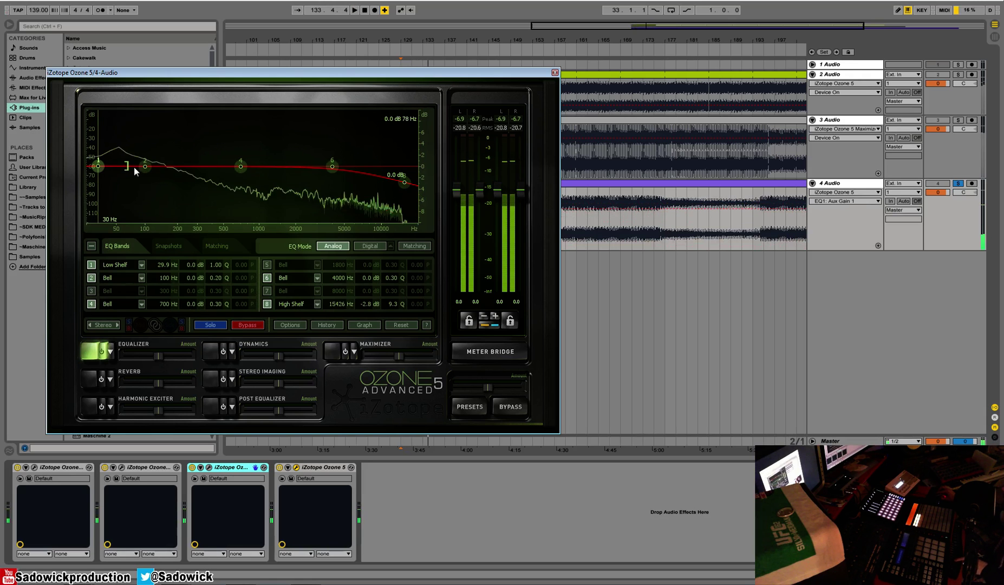
key(space)
- Shape a steep low shelf cut near 21.8 Hz, -6.3 dB while auditioning the sub-bass
scroll(99, 166, up, 5)
drag(98, 171, 106, 196)
key(space)
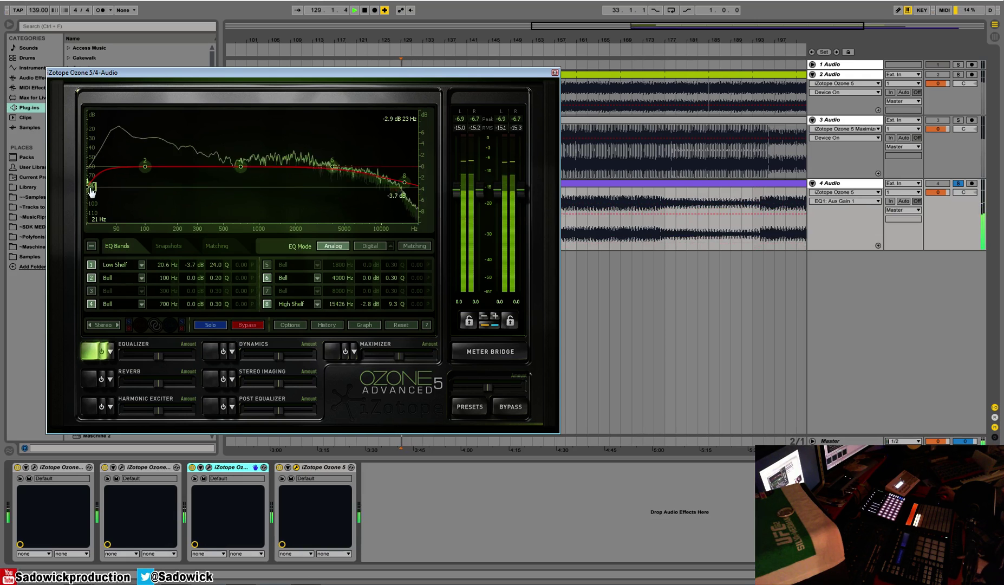
mouse_move(90, 194)
mouse_down()
mouse_move(111, 231)
mouse_move(150, 217)
mouse_move(217, 220)
mouse_move(91, 183)
mouse_move(90, 197)
mouse_move(209, 227)
mouse_move(87, 209)
mouse_up()
key(space)
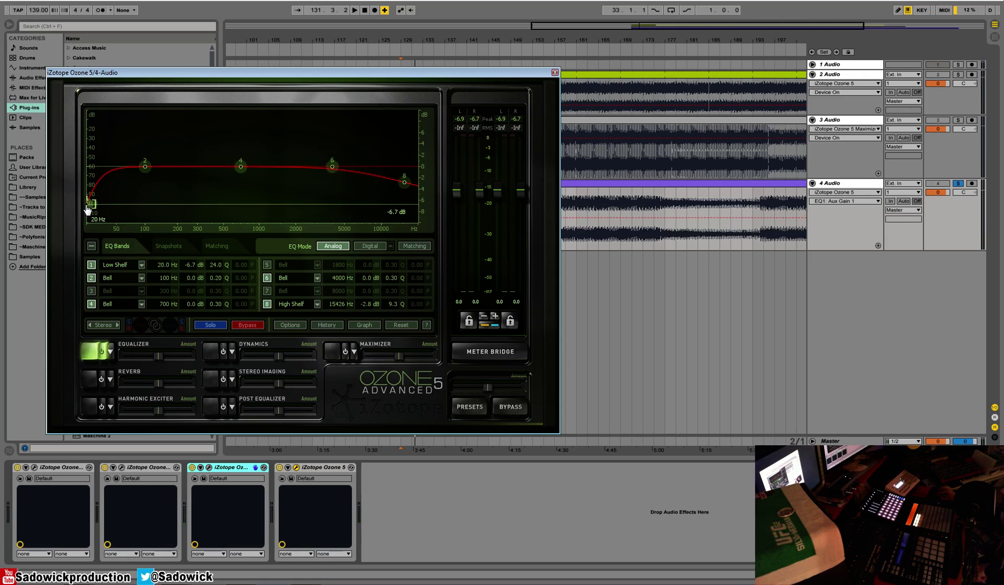
drag(86, 209, 91, 180)
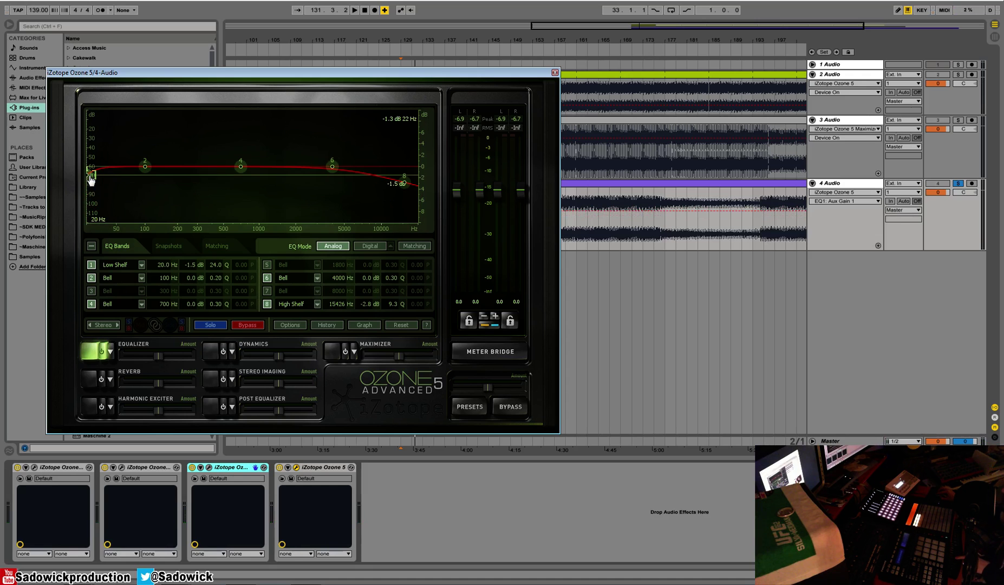
drag(91, 180, 83, 177)
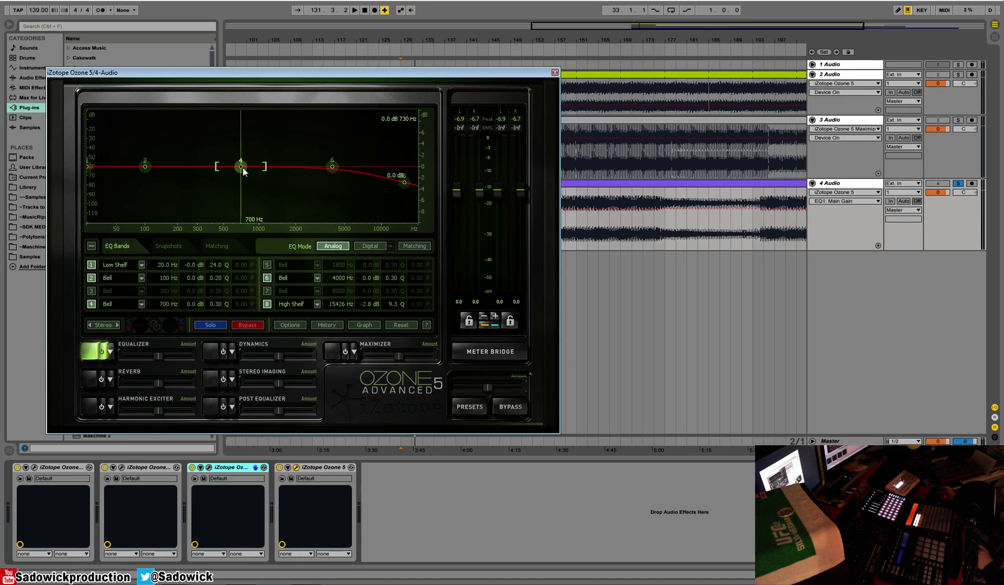
- Try a 790 Hz boost on band 4, reset it flat, and move band 2 to about 143 Hz
mouse_move(242, 167)
mouse_down()
mouse_move(245, 117)
mouse_move(247, 163)
mouse_move(285, 108)
mouse_move(352, 104)
mouse_move(343, 156)
mouse_move(225, 152)
mouse_move(224, 170)
mouse_up()
key(space)
key(space)
double_click(224, 170)
key(space)
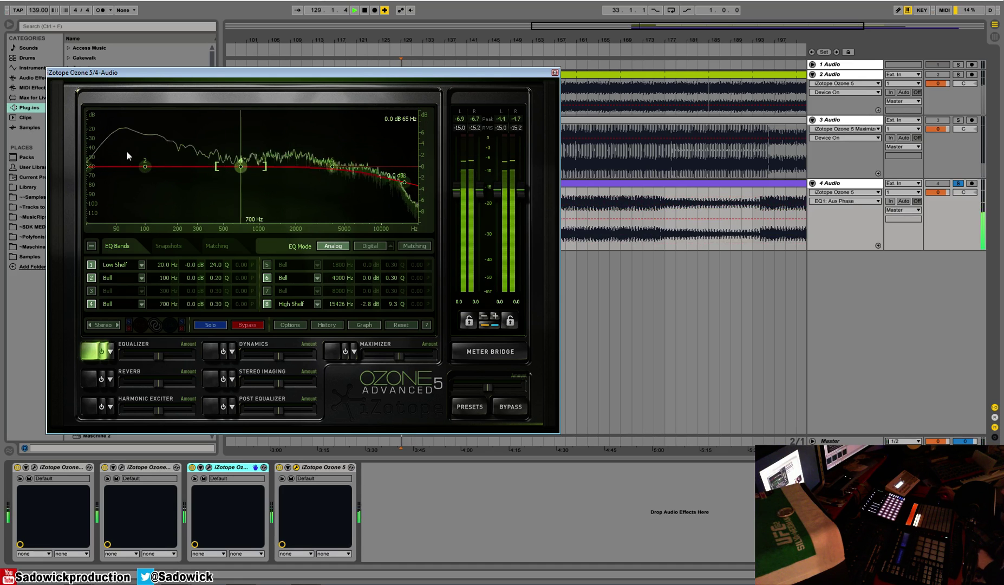
drag(144, 166, 85, 168)
key(space)
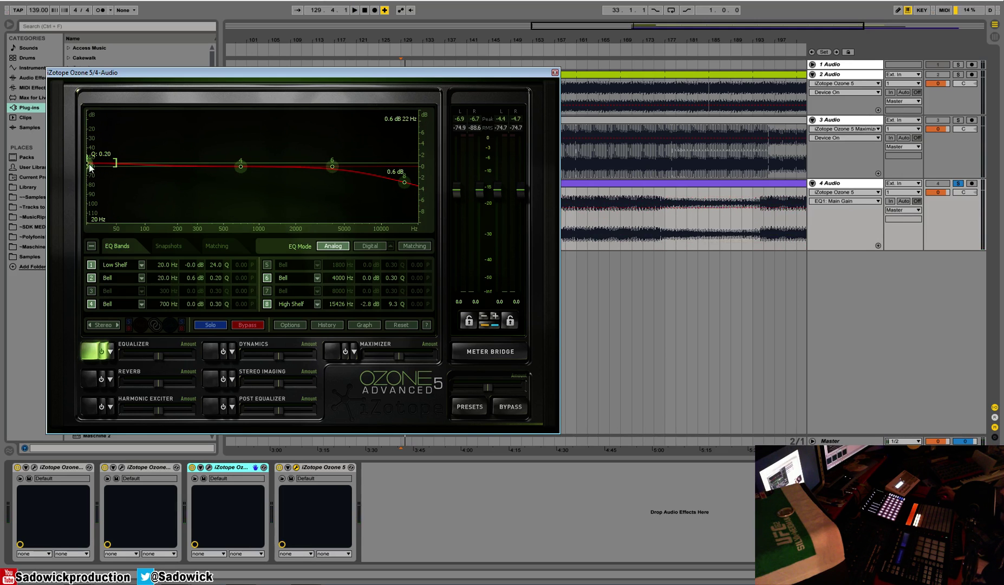
drag(88, 165, 159, 170)
drag(88, 168, 92, 205)
key(space)
key(space)
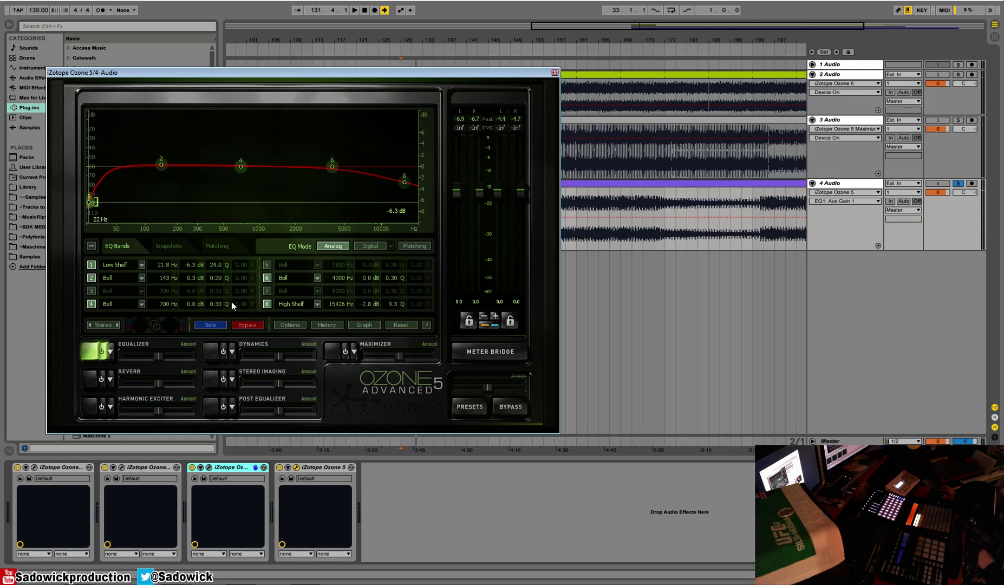
- Switch on Ozone 5's Harmonic Exciter module
key(space)
click(95, 407)
click(101, 408)
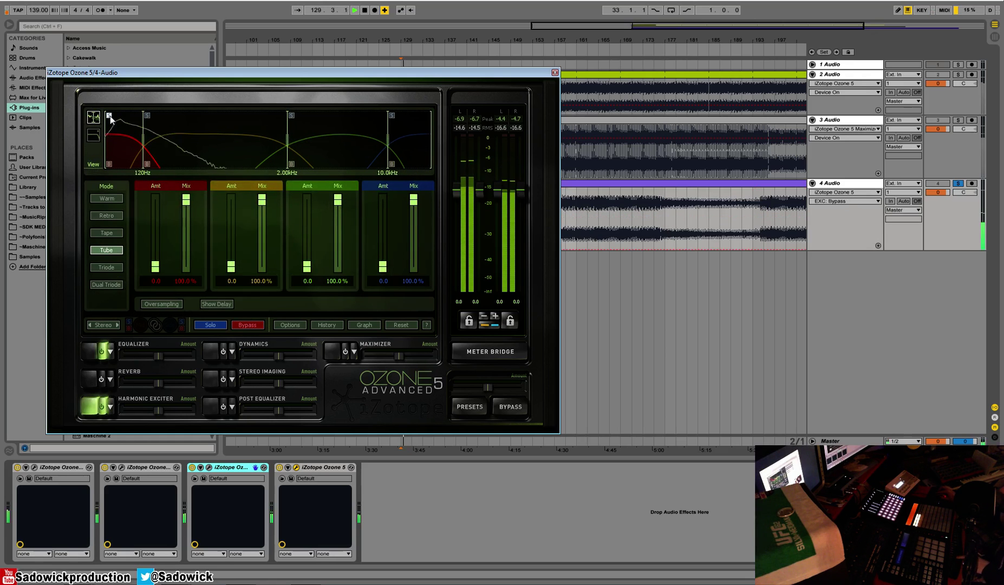
key(space)
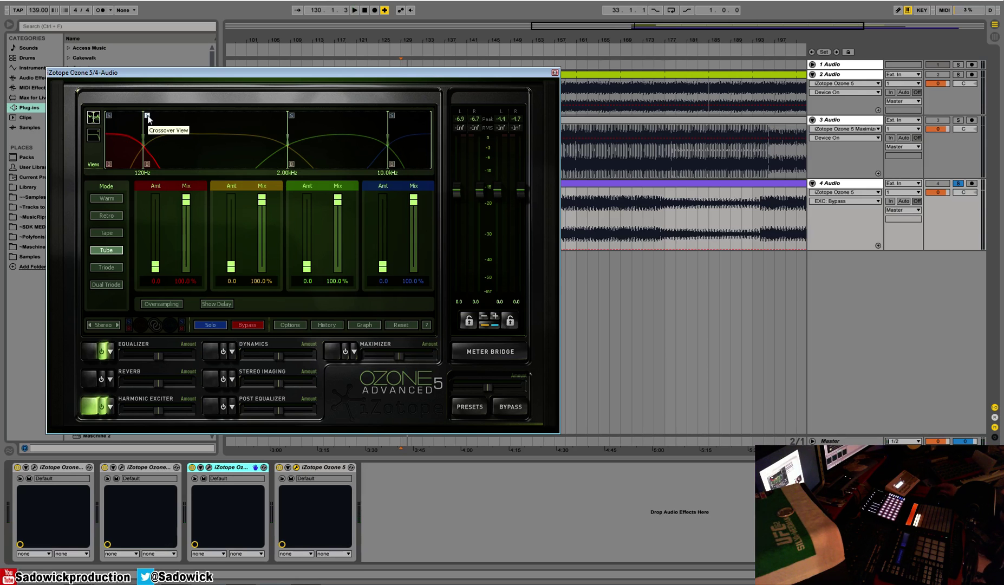
- Solo exciter band 2, raise its amount and audition Tape, Triode and Dual Triode modes
click(147, 116)
key(space)
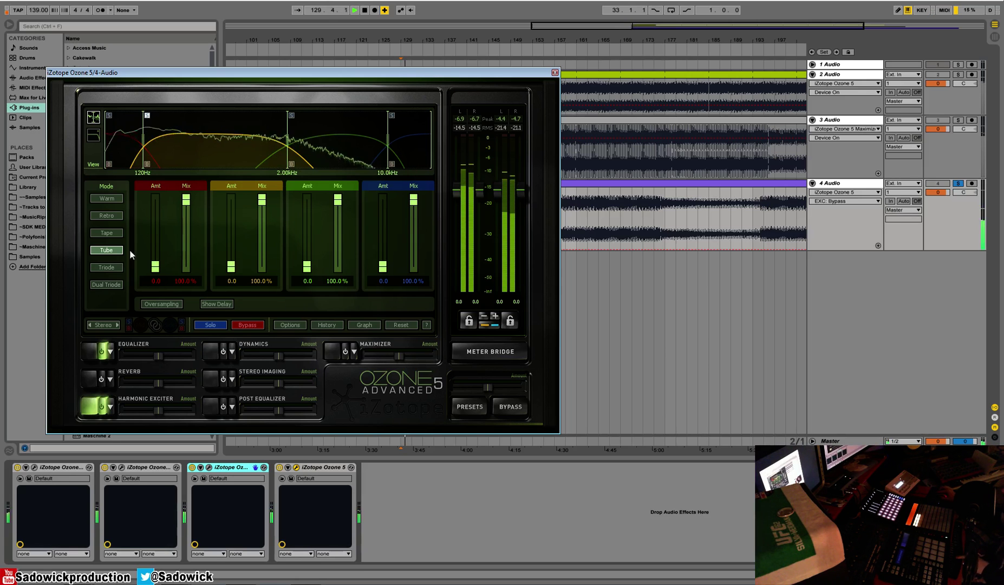
mouse_move(233, 233)
mouse_down()
mouse_move(234, 211)
mouse_move(238, 260)
mouse_move(233, 247)
mouse_up()
click(106, 233)
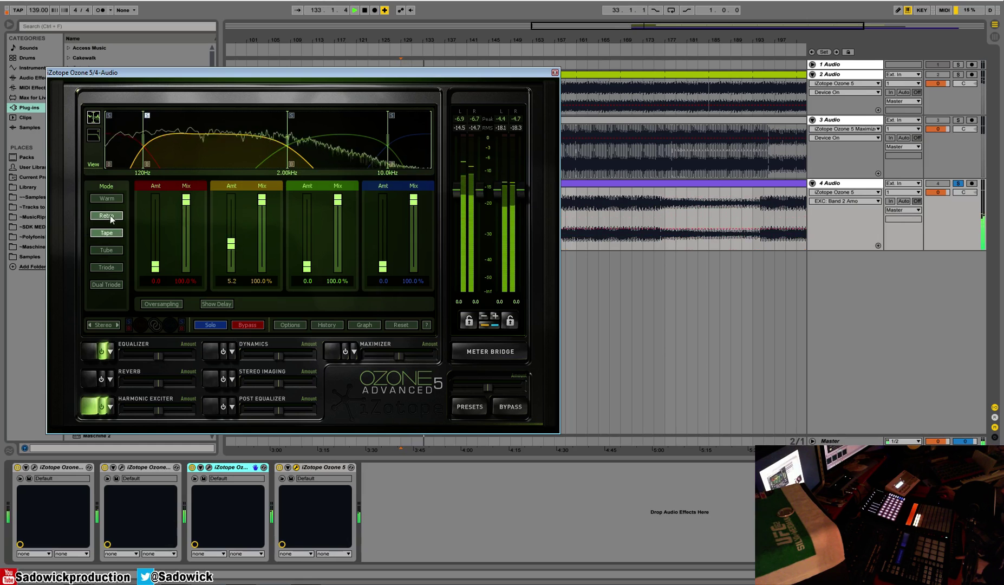
click(107, 268)
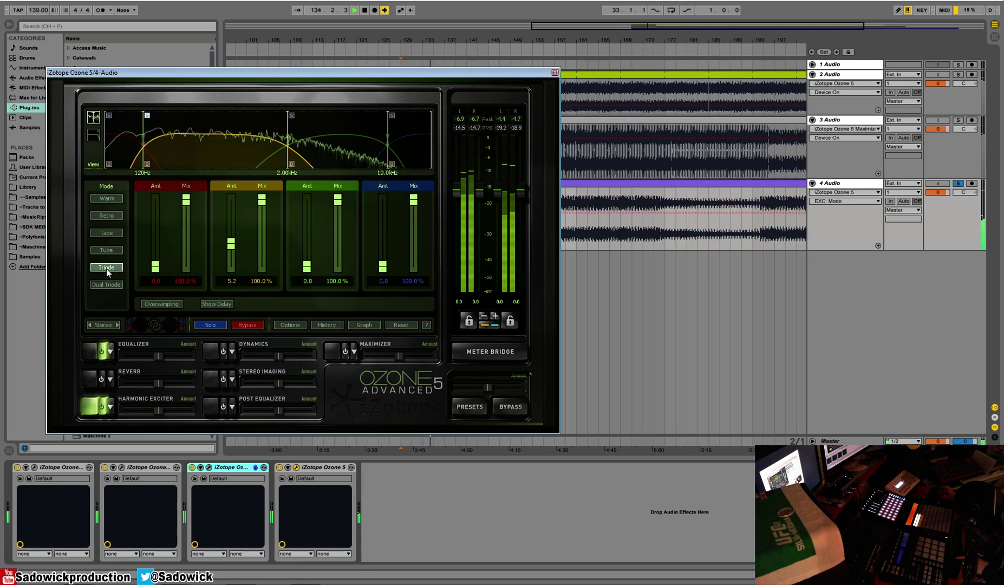
click(108, 284)
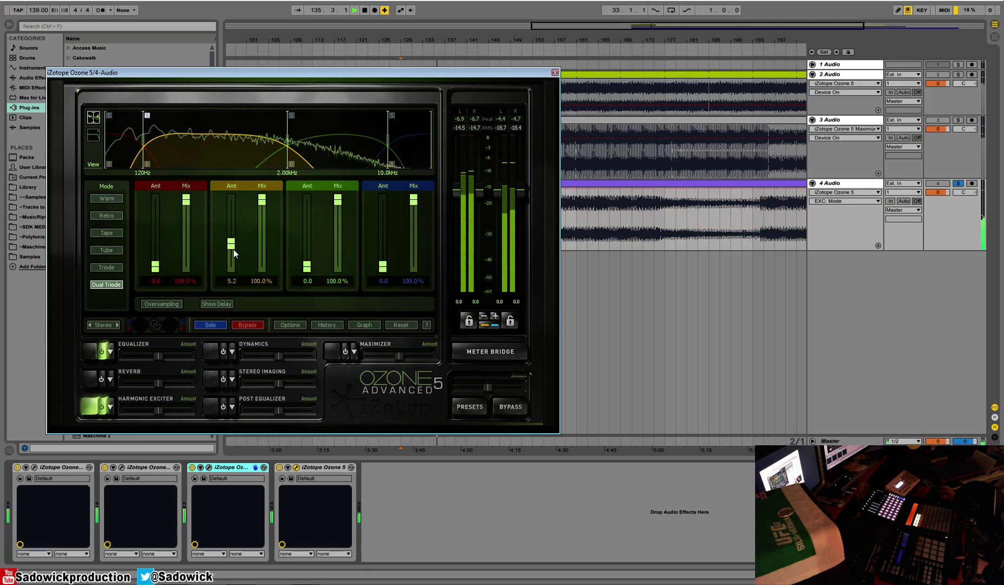
mouse_move(234, 248)
mouse_down()
mouse_move(229, 216)
mouse_move(238, 259)
mouse_up()
click(107, 268)
key(space)
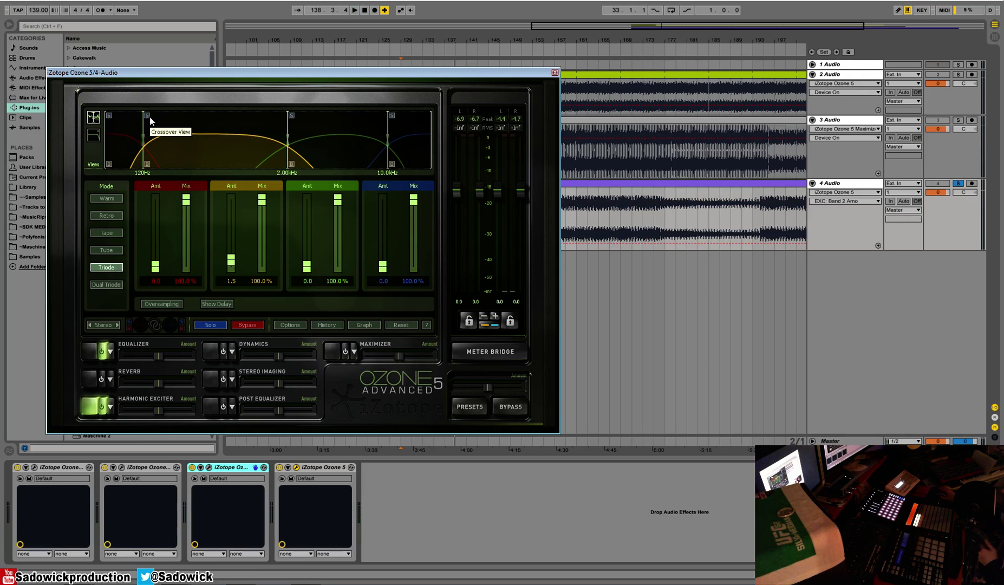
key(space)
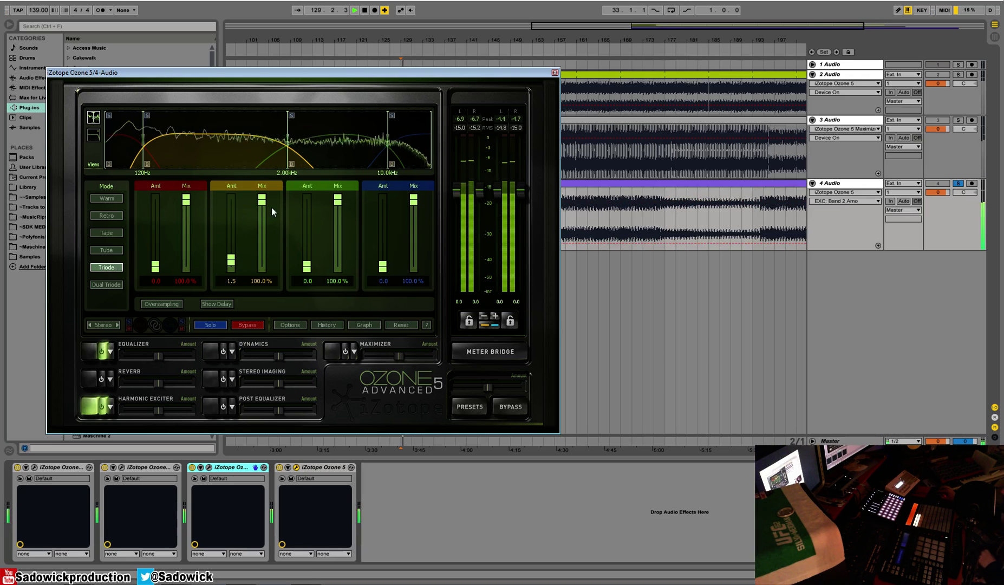
mouse_move(231, 261)
mouse_down()
mouse_move(233, 284)
mouse_move(233, 231)
mouse_move(241, 254)
mouse_up()
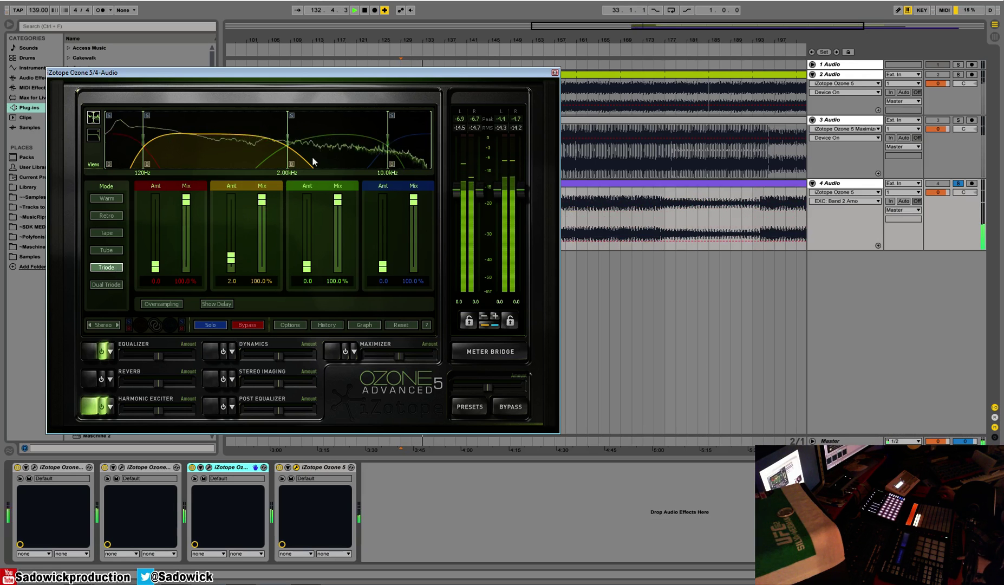
- Add excitation to bands 3 and 4 and settle on Tube mode, amounts 2.0, 1.1, 2.6
mouse_move(307, 266)
mouse_down()
mouse_move(307, 242)
mouse_move(310, 264)
mouse_up()
click(108, 233)
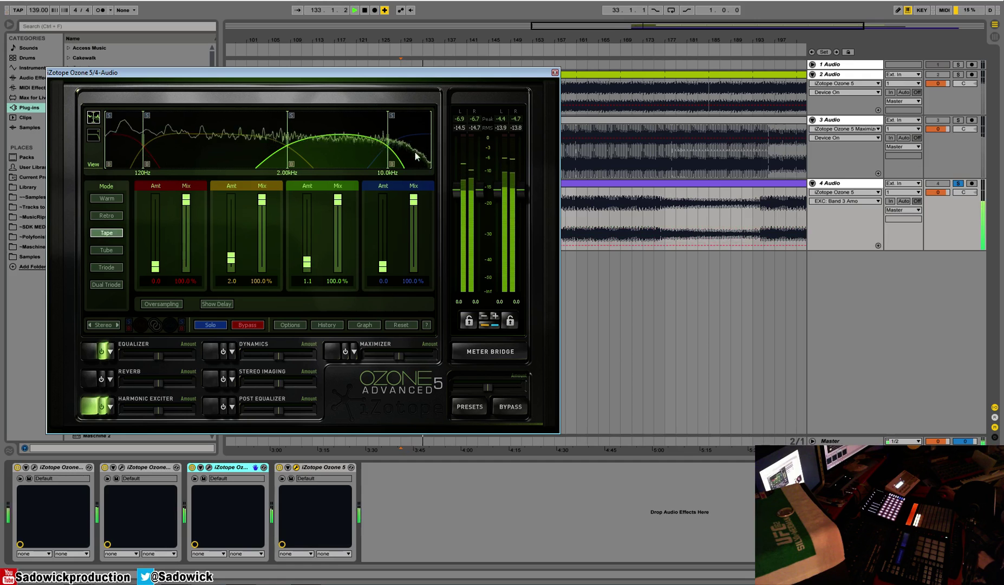
drag(383, 266, 388, 235)
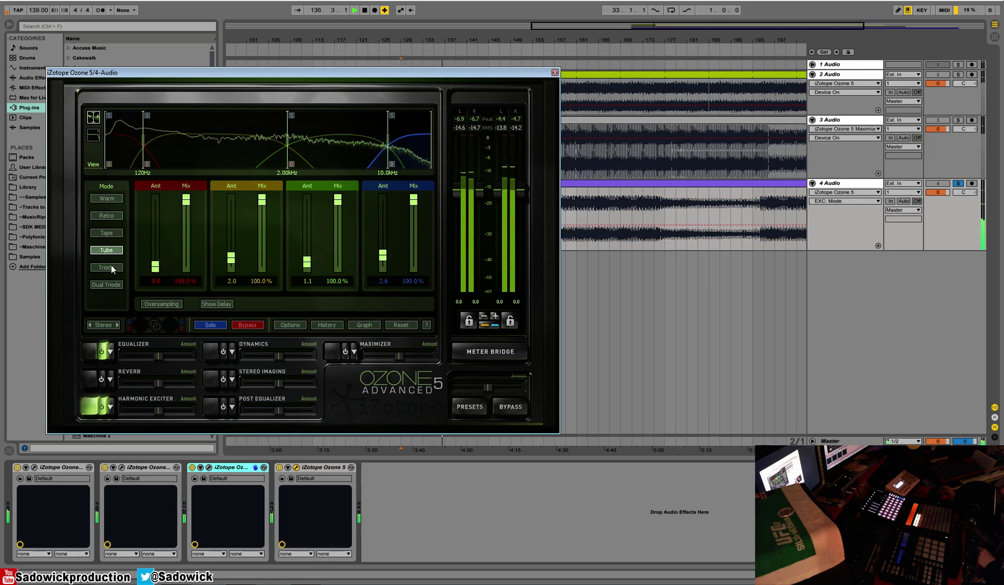
click(114, 283)
click(114, 249)
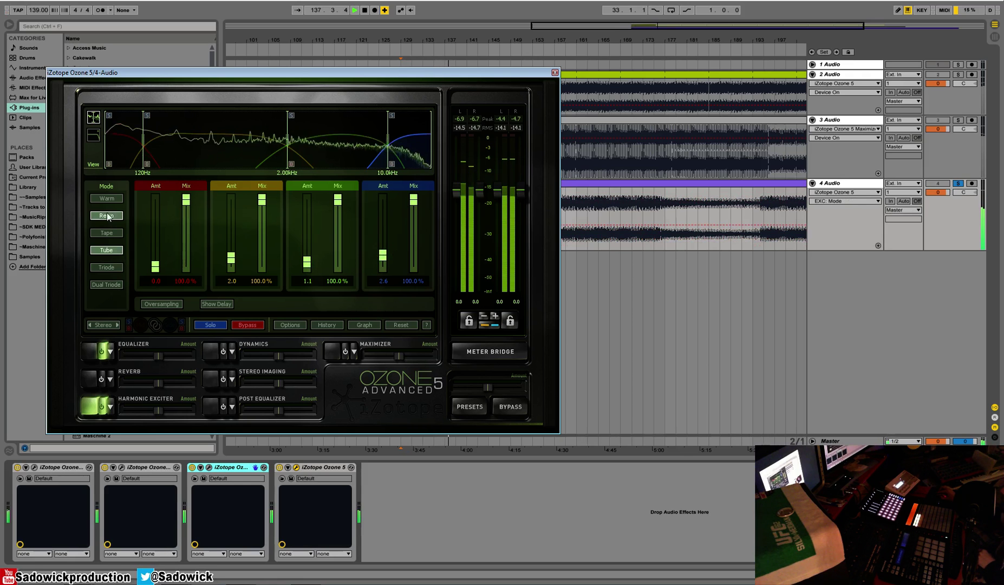
click(107, 198)
click(107, 233)
click(106, 249)
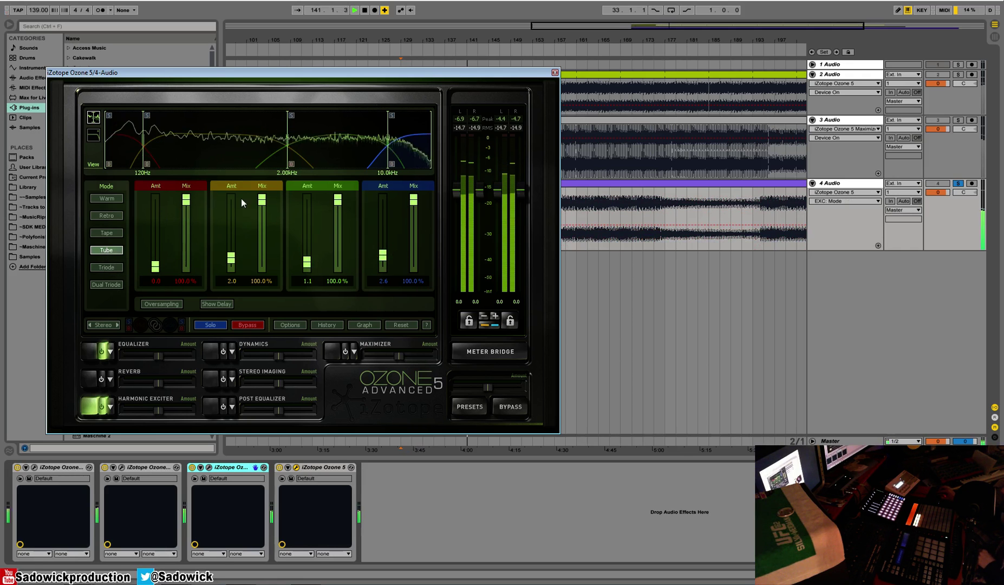
click(230, 258)
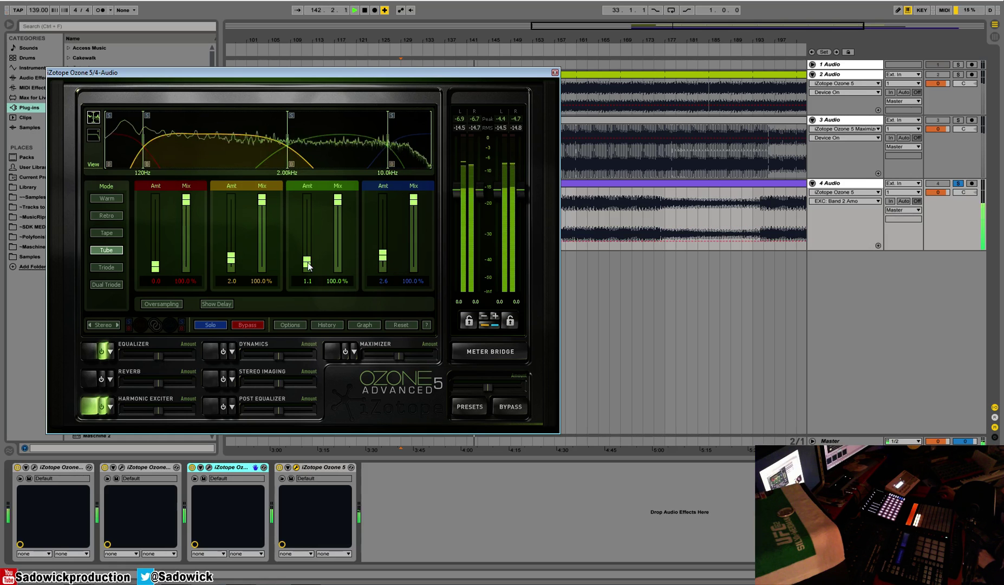
click(306, 263)
click(382, 255)
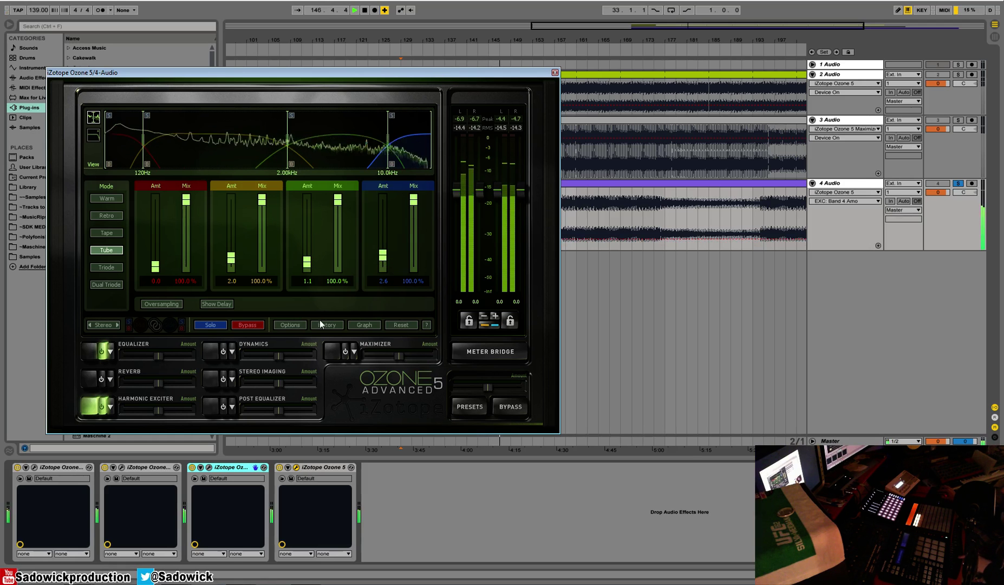
key(space)
- In Stereo Imaging, narrow band 1 to fully mono and band 2 to -42.2%
click(215, 379)
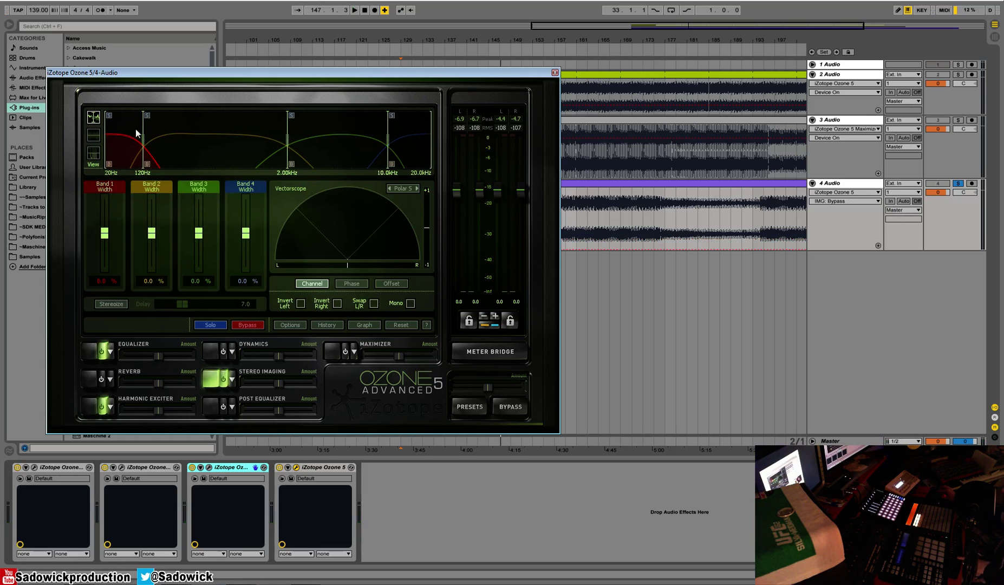
key(space)
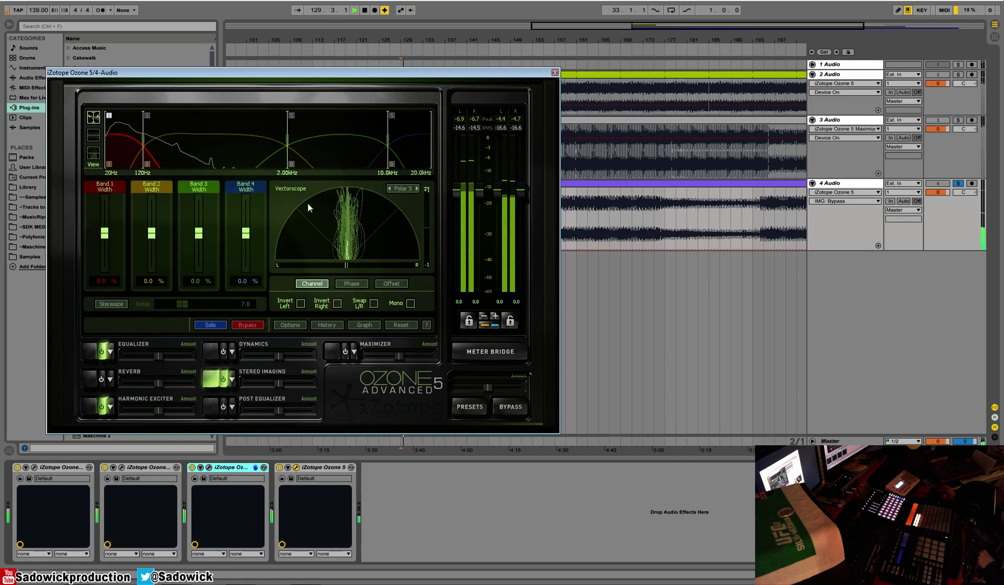
drag(105, 233, 99, 296)
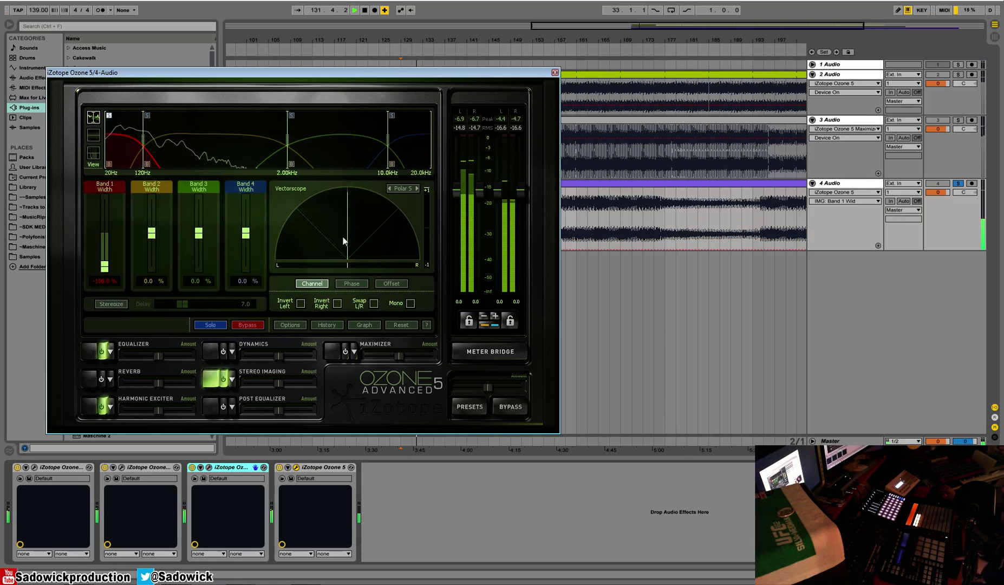
key(space)
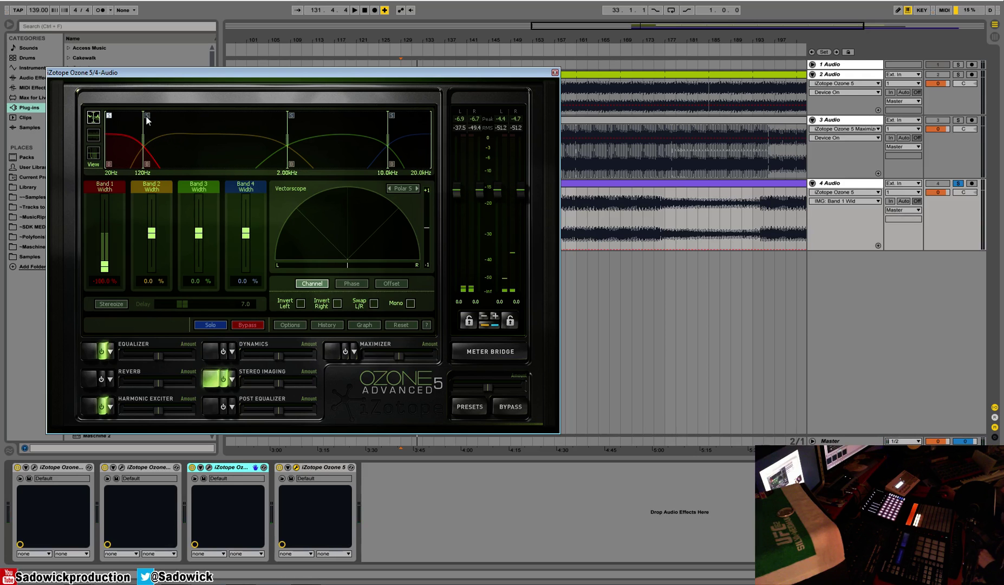
key(space)
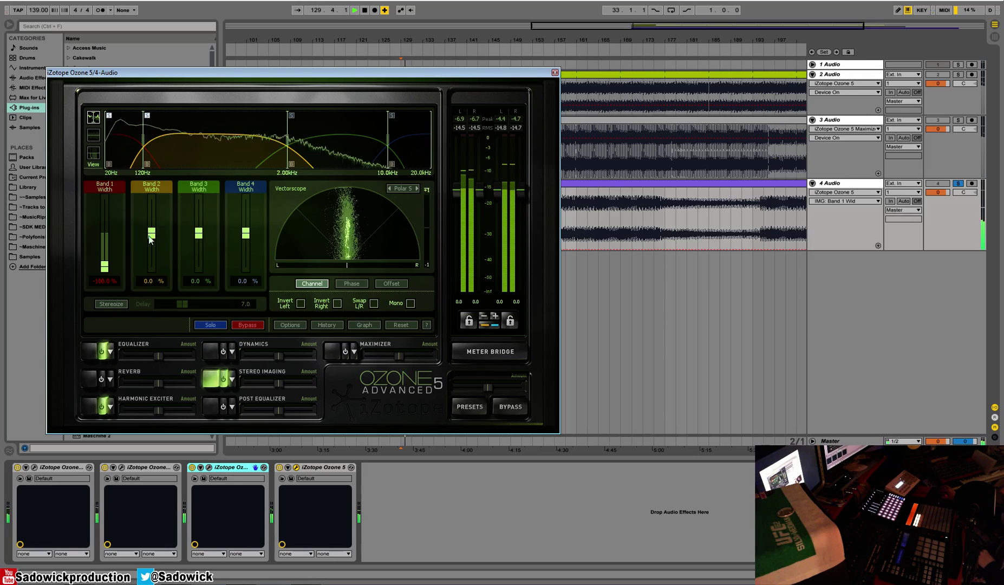
drag(151, 233, 152, 250)
key(space)
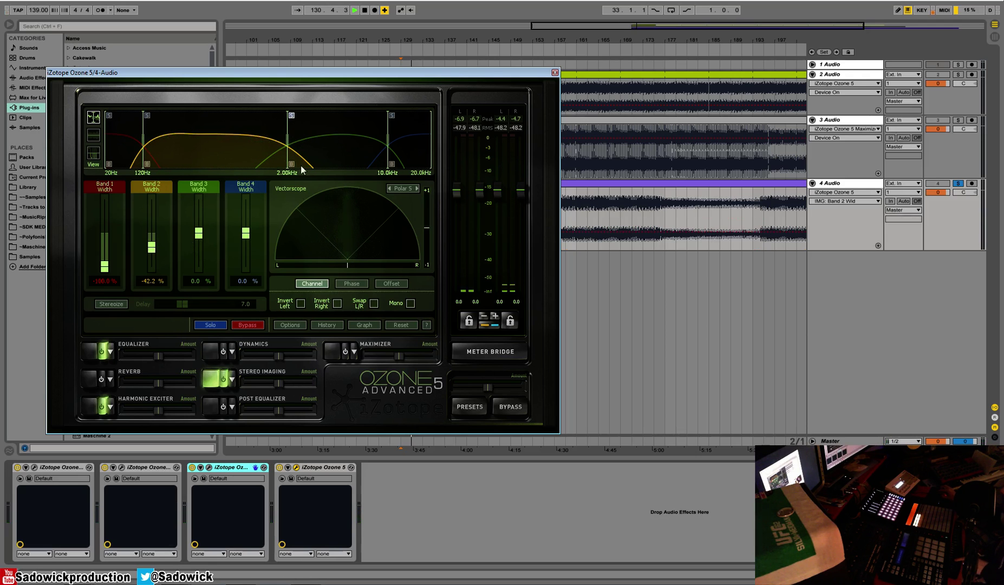
- Try widening bands 3 and 4, reset band 3 to 0%, and play from bar 194
mouse_move(199, 233)
mouse_down()
mouse_move(200, 268)
mouse_move(199, 230)
mouse_up()
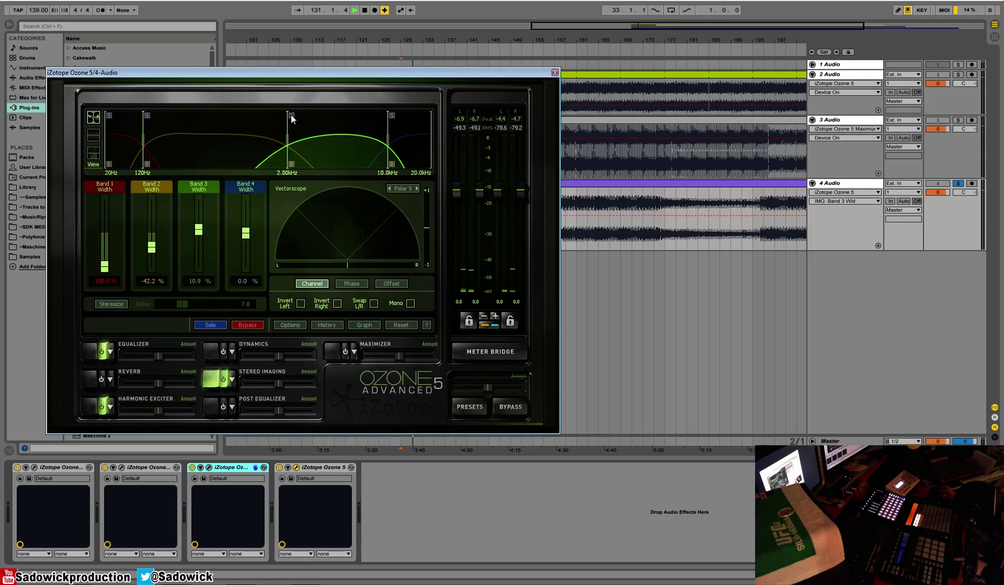
drag(250, 218, 201, 230)
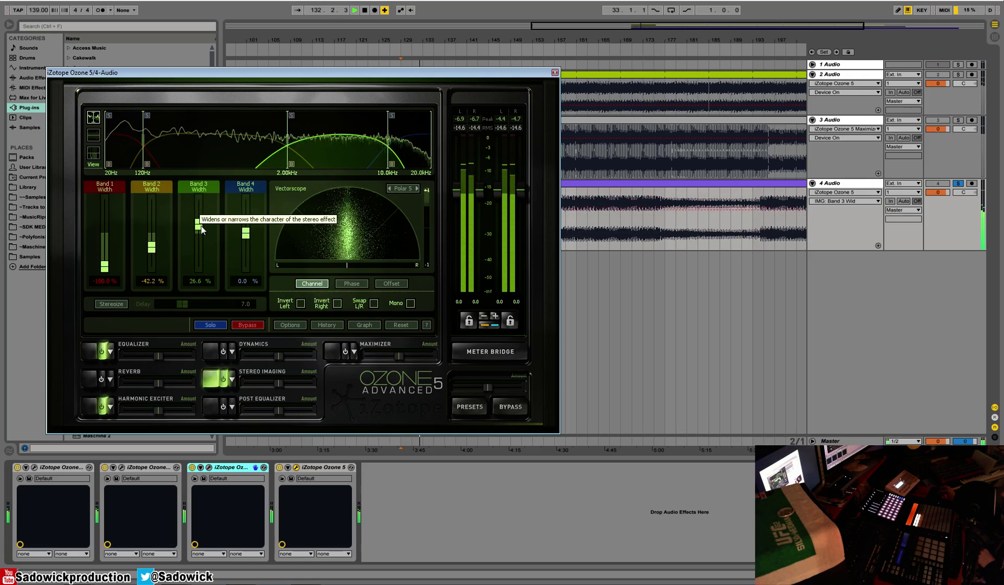
alt+click(202, 230)
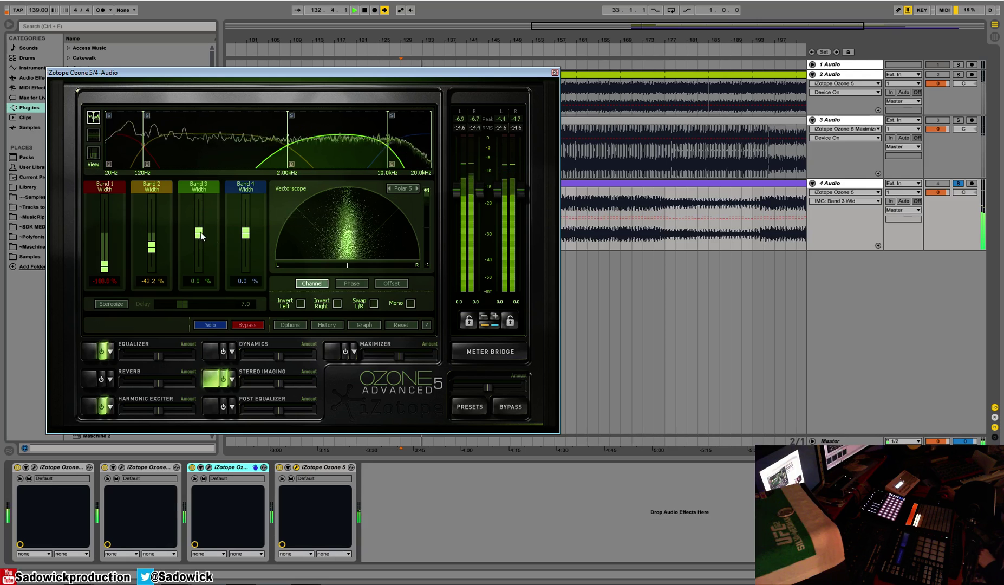
click(767, 203)
key(space)
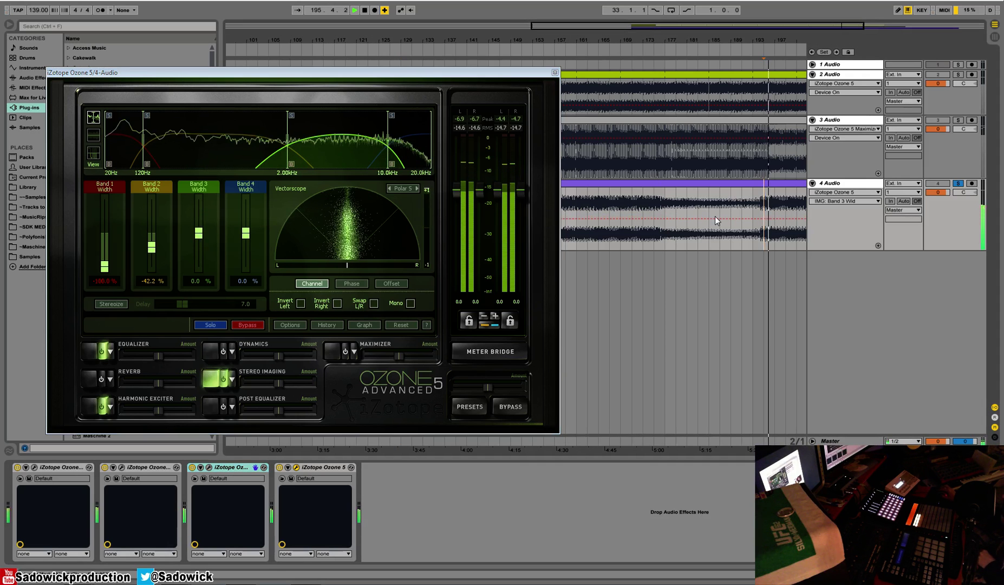
- Compare Stereo Imaging bypassed and active, then switch on the Harmonic Exciter and start playback
click(222, 380)
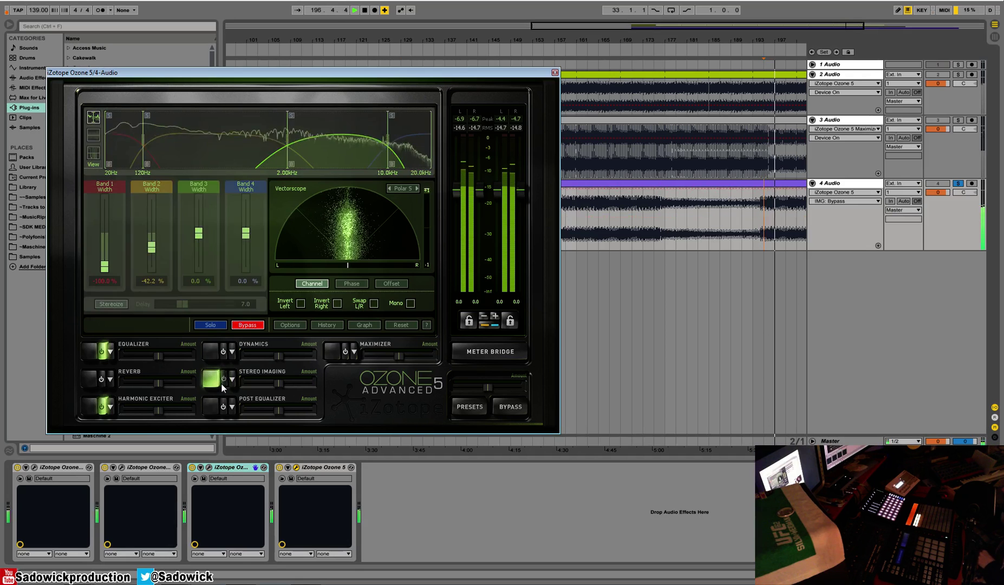
click(222, 381)
click(101, 406)
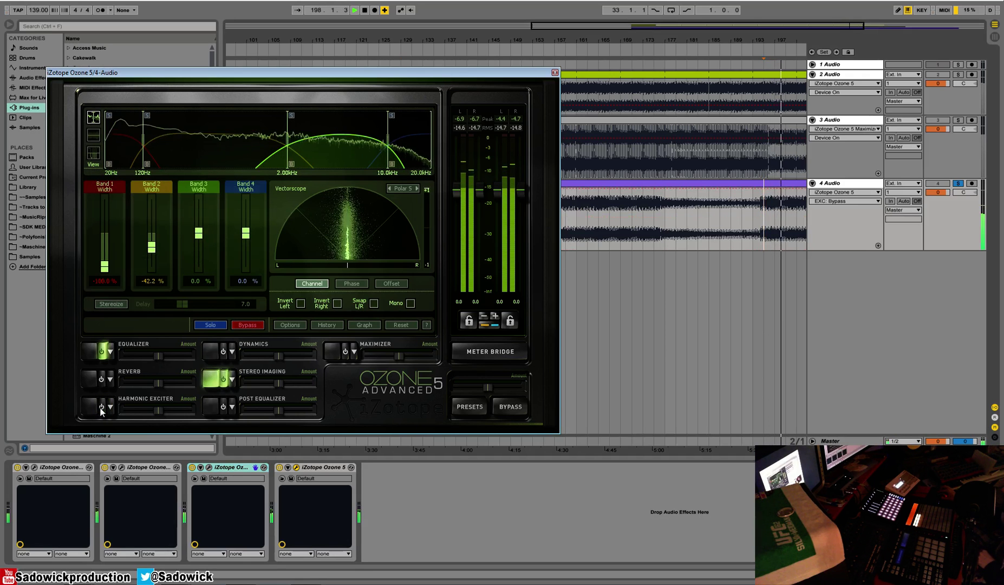
click(88, 408)
click(383, 267)
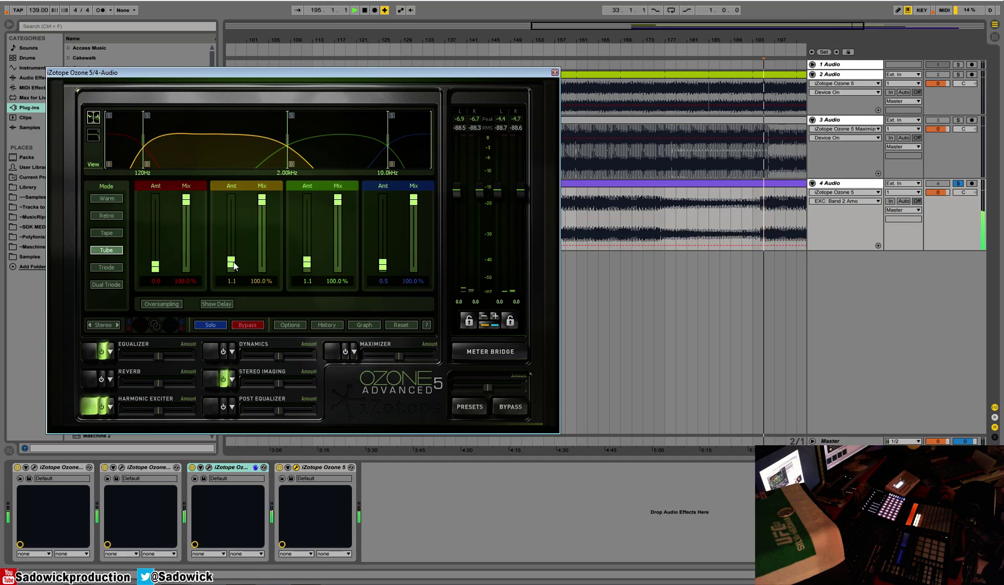
key(space)
- Lower the Band 2 exciter amount to 1.1 and set band 2–4 mixes to 21.9%, 7.0% and 10.9%
drag(234, 259, 234, 264)
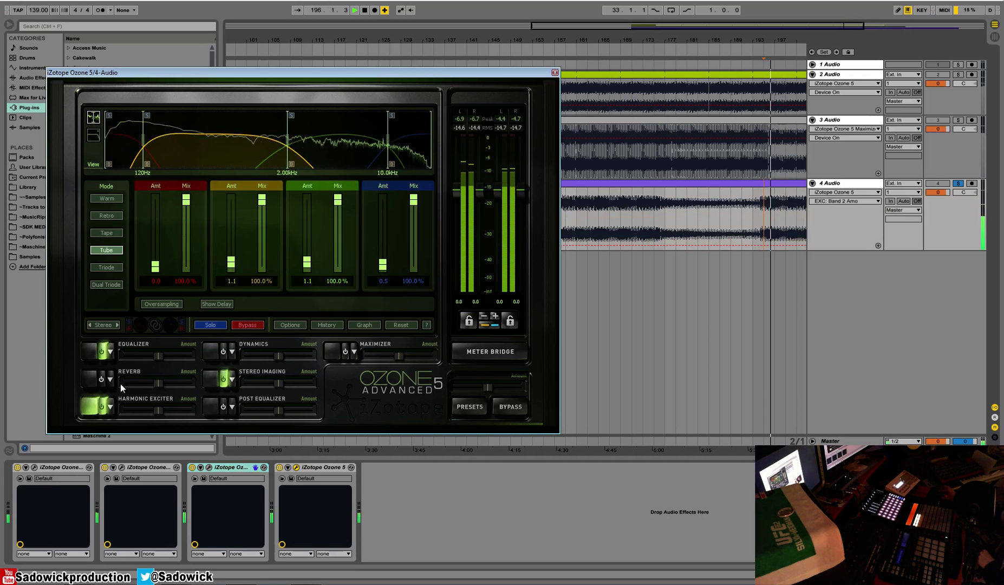
click(101, 406)
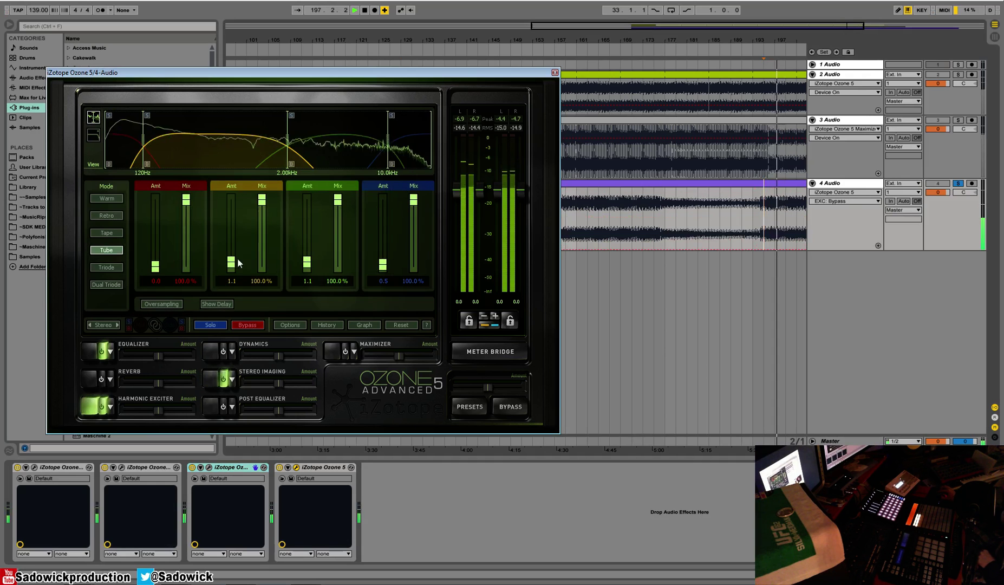
drag(262, 200, 268, 252)
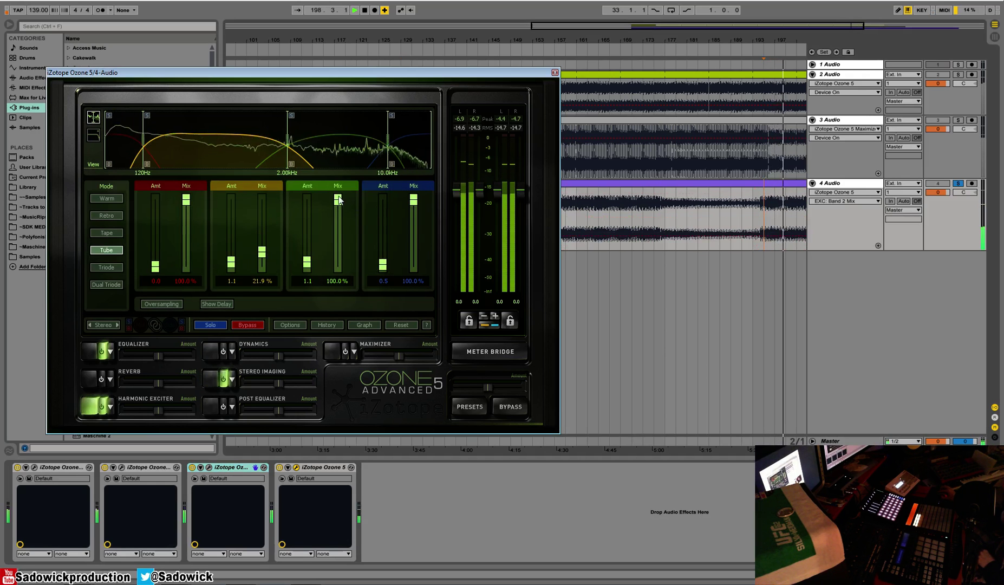
drag(337, 200, 337, 262)
drag(413, 200, 413, 261)
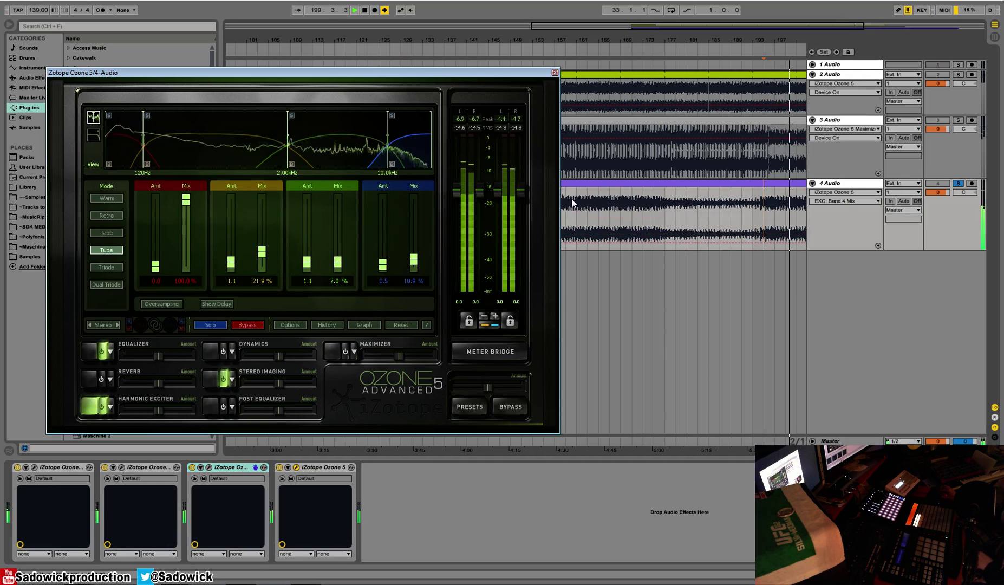
- Audition the techhouse clip on track 4 from bar 129 with the whole arrangement in view
click(585, 207)
key(space)
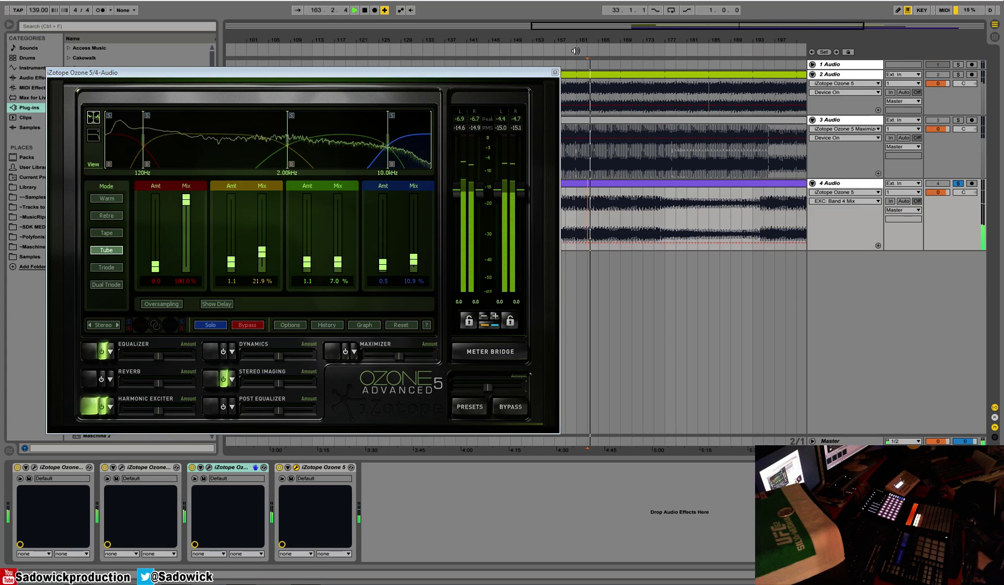
drag(305, 51, 305, 46)
key(space)
click(575, 189)
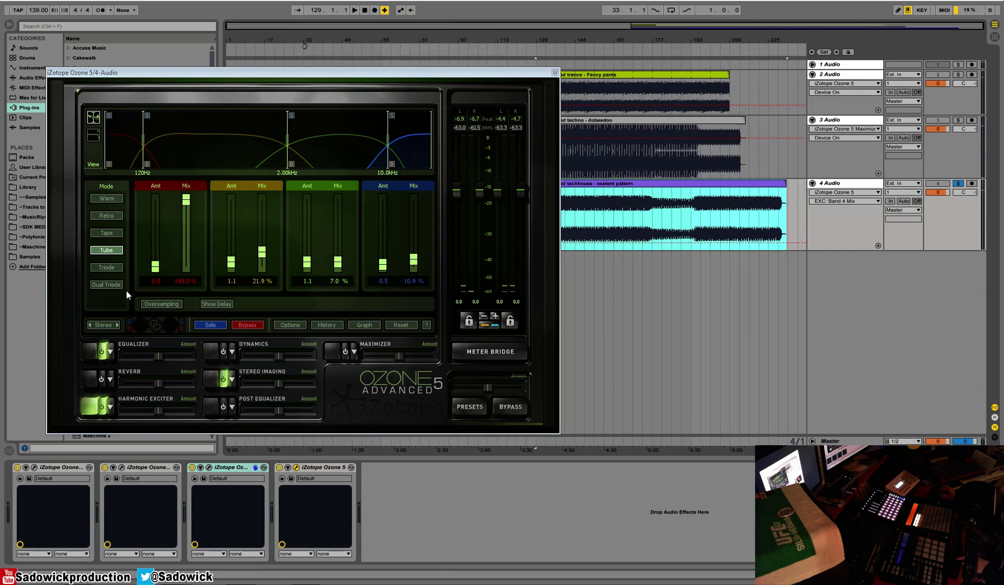
key(space)
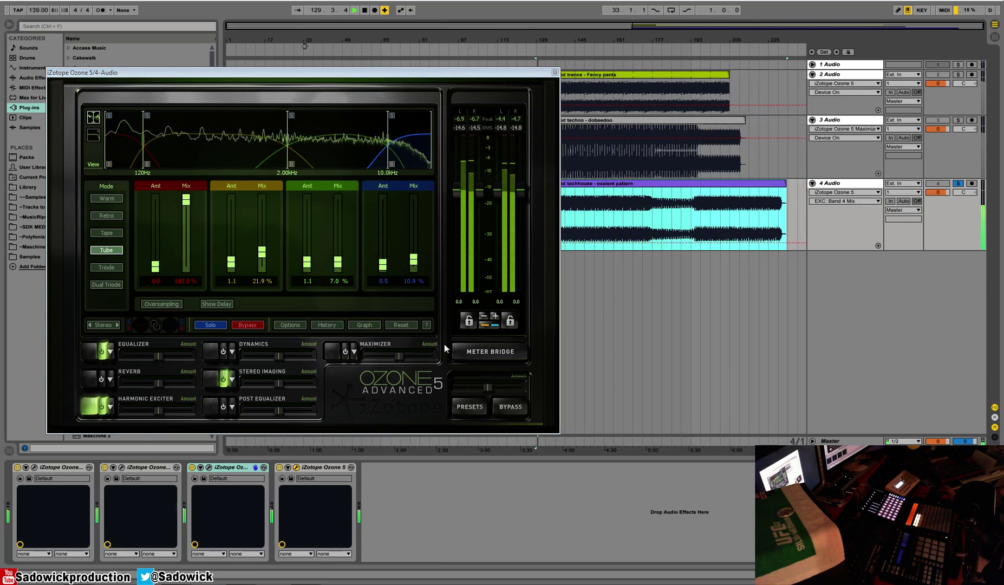
- Turn on the Maximizer and settle its threshold at -5.7 while auditioning the limiting
click(345, 352)
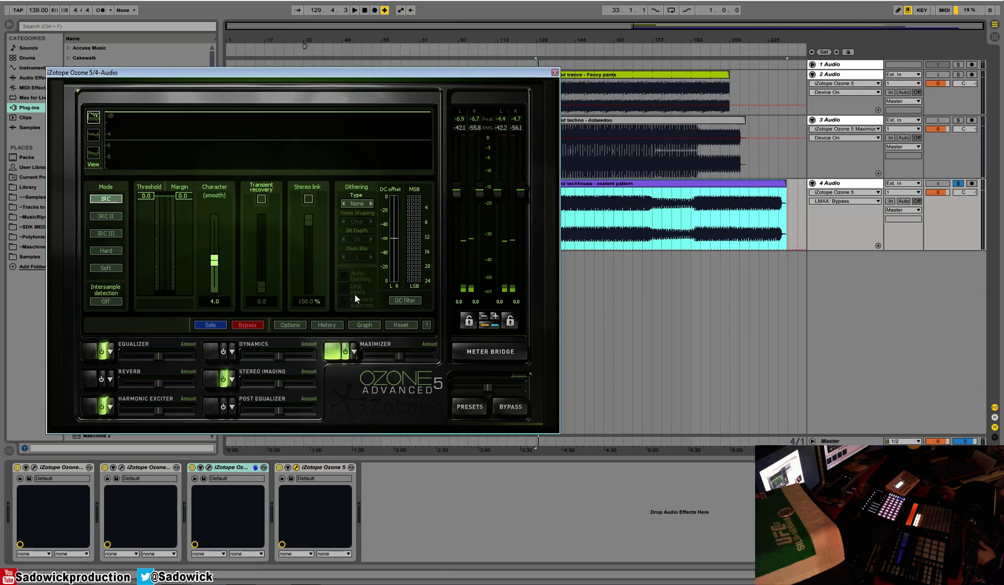
drag(140, 198, 143, 224)
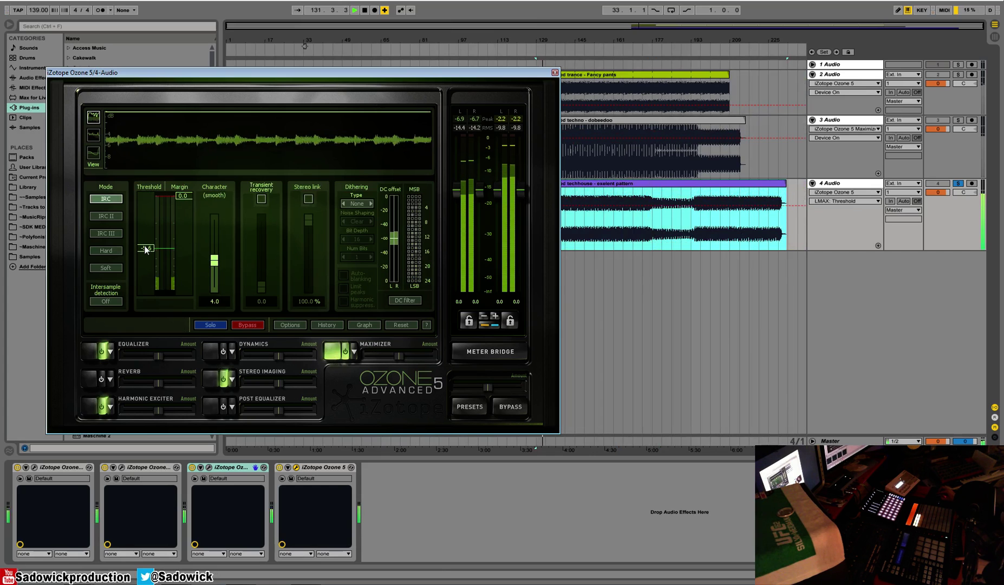
drag(147, 248, 145, 254)
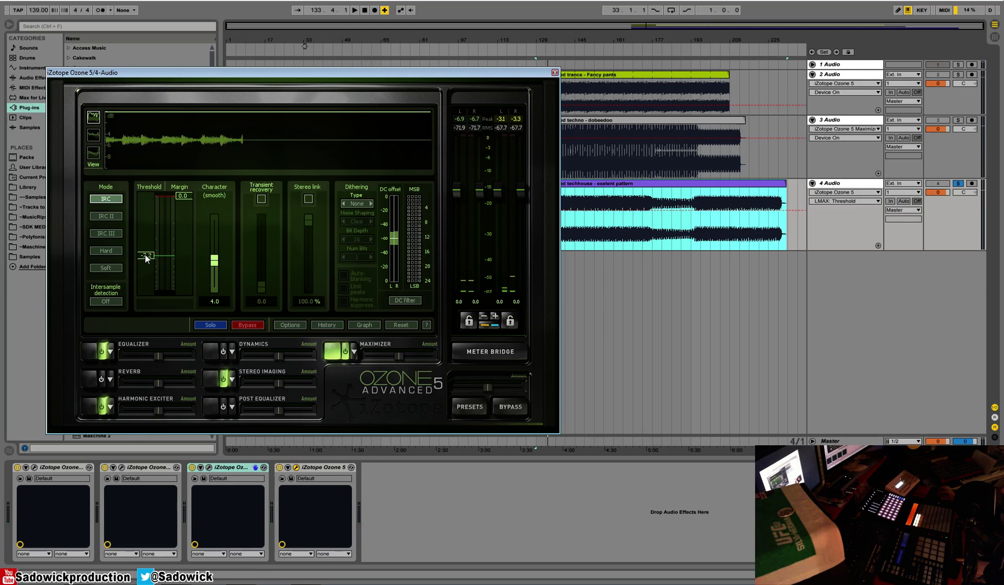
key(space)
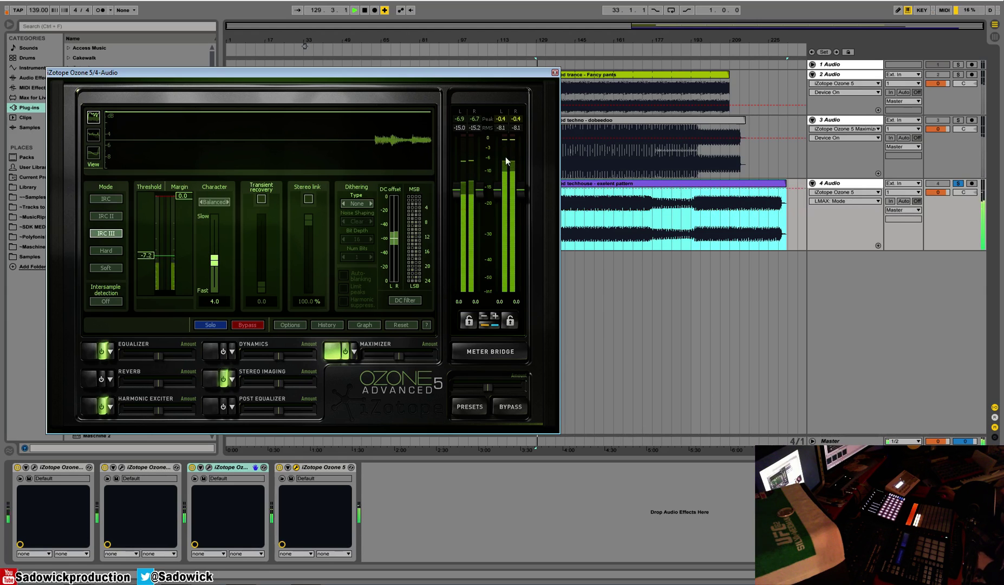
drag(144, 251, 144, 245)
key(space)
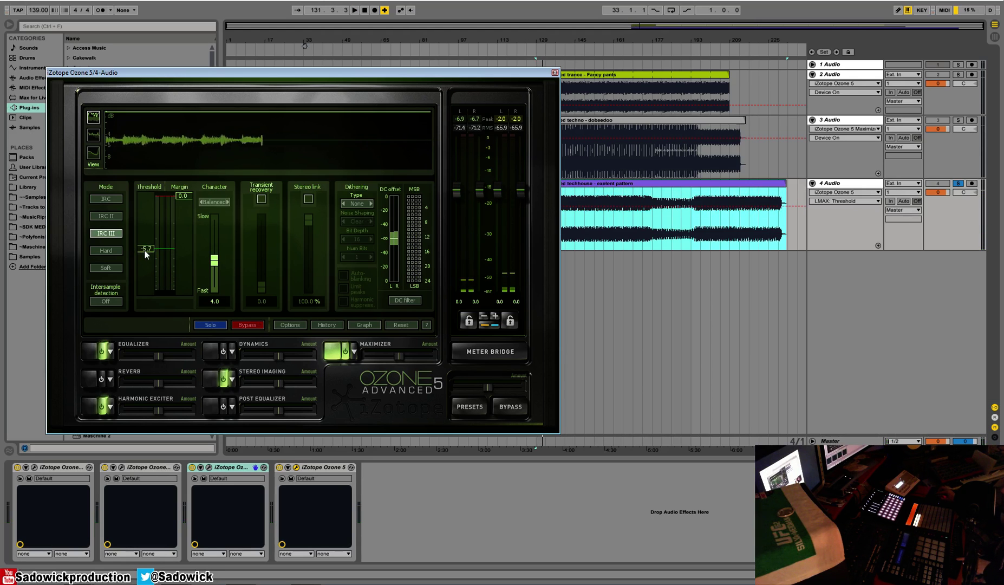
- Choose the Balanced maximizer character and raise the threshold to -3.1 during playback
click(226, 203)
click(231, 202)
key(space)
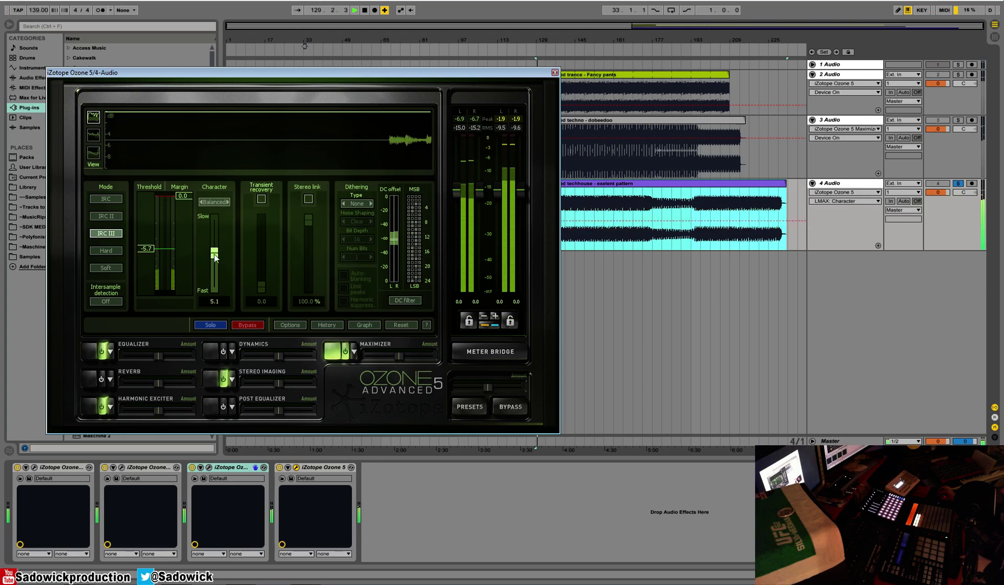
drag(155, 251, 156, 239)
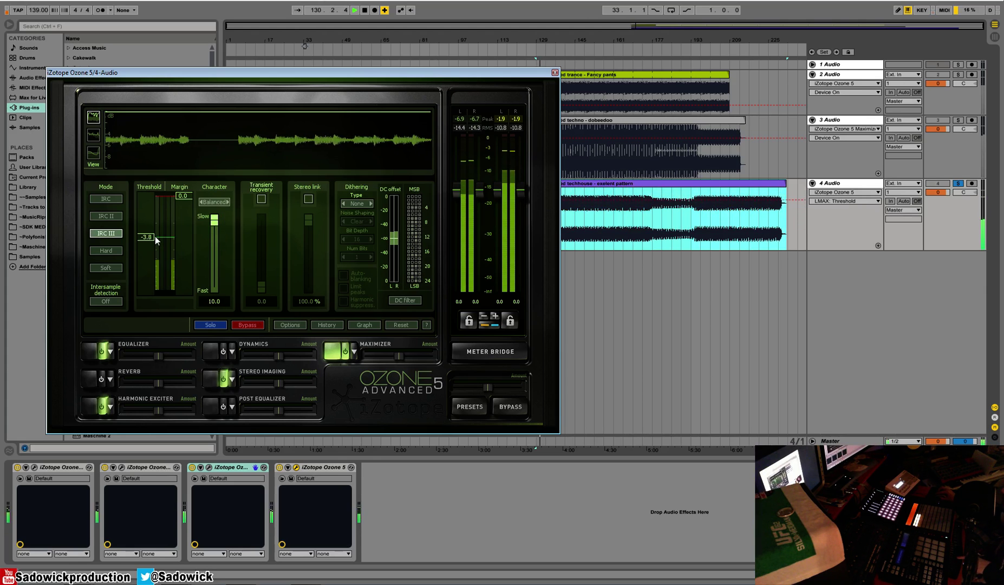
drag(154, 236, 151, 237)
key(space)
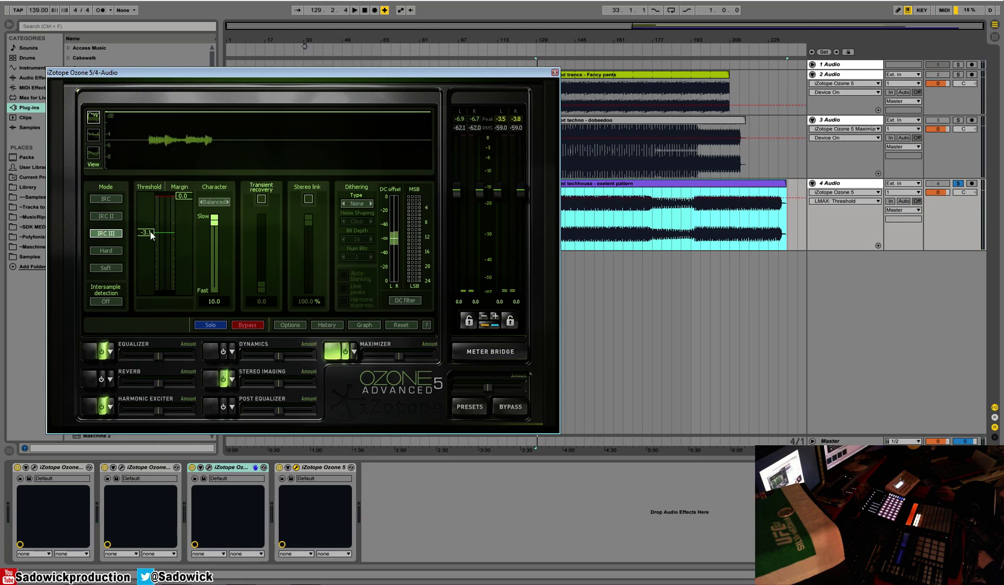
- Play back to check loudness, then turn on intersample peak detection
key(space)
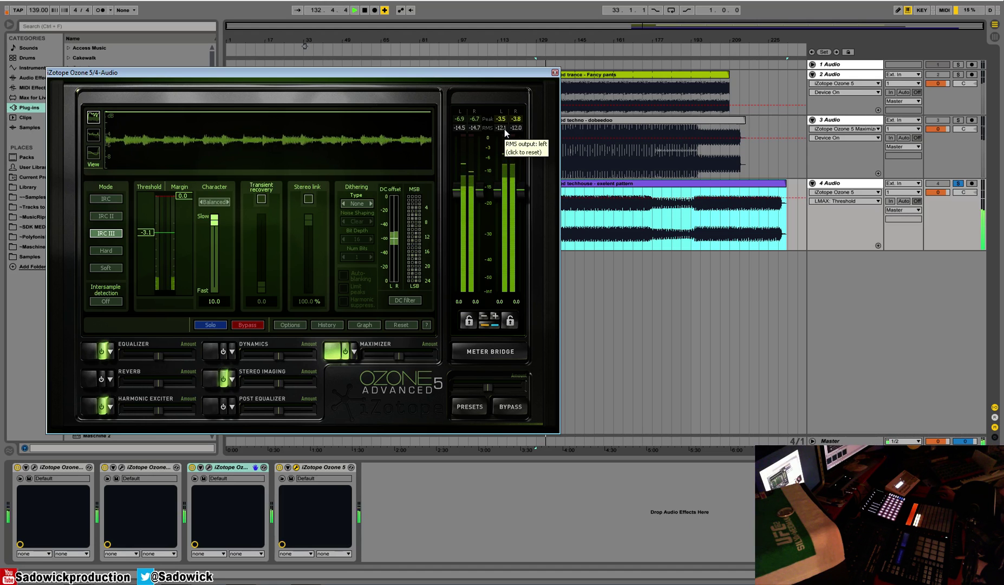
key(space)
click(110, 302)
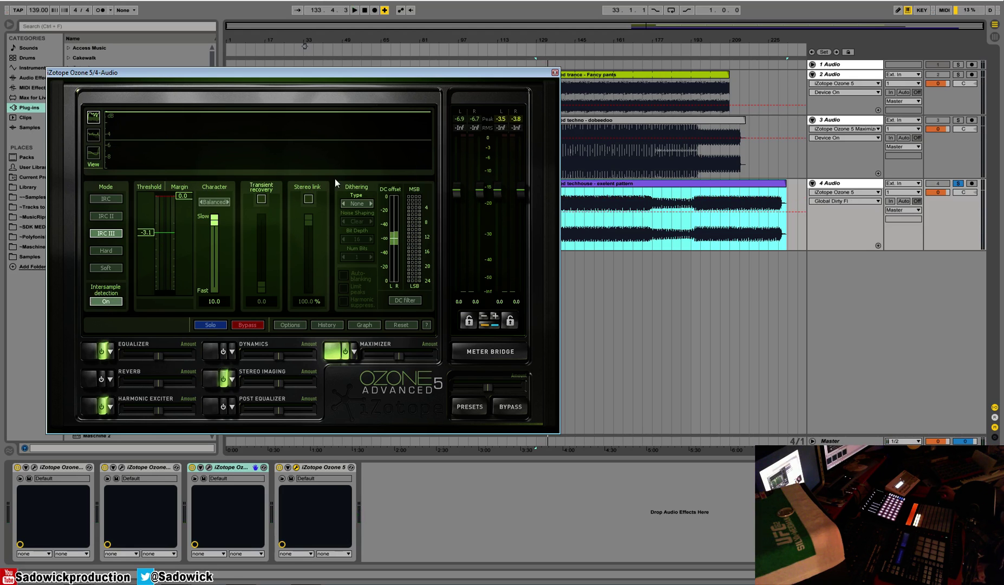
click(510, 355)
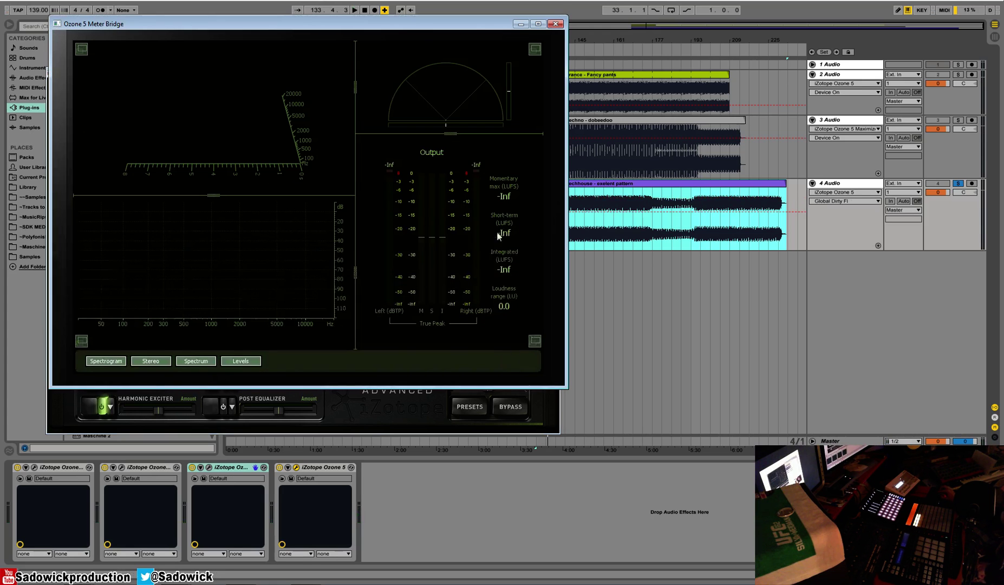
click(555, 24)
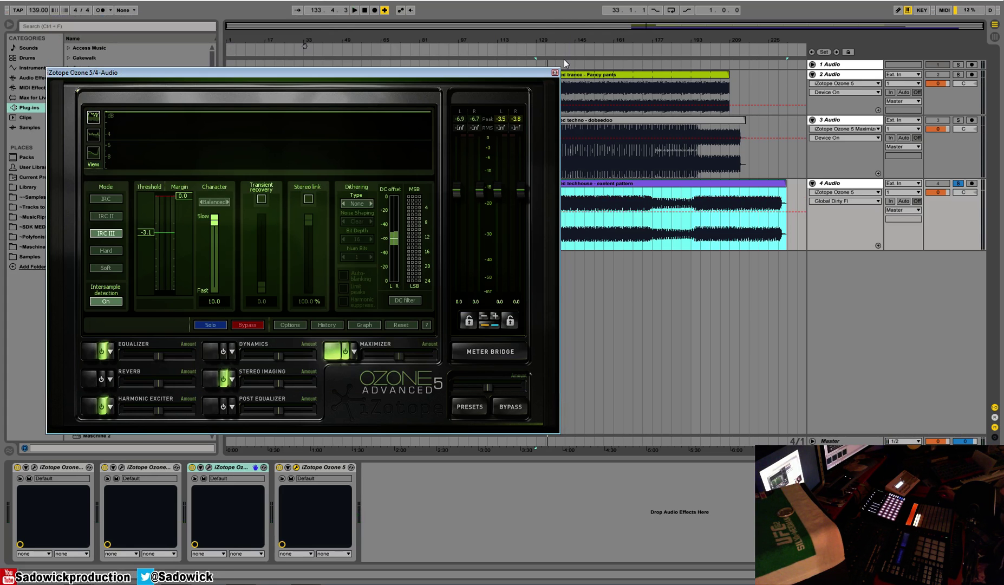